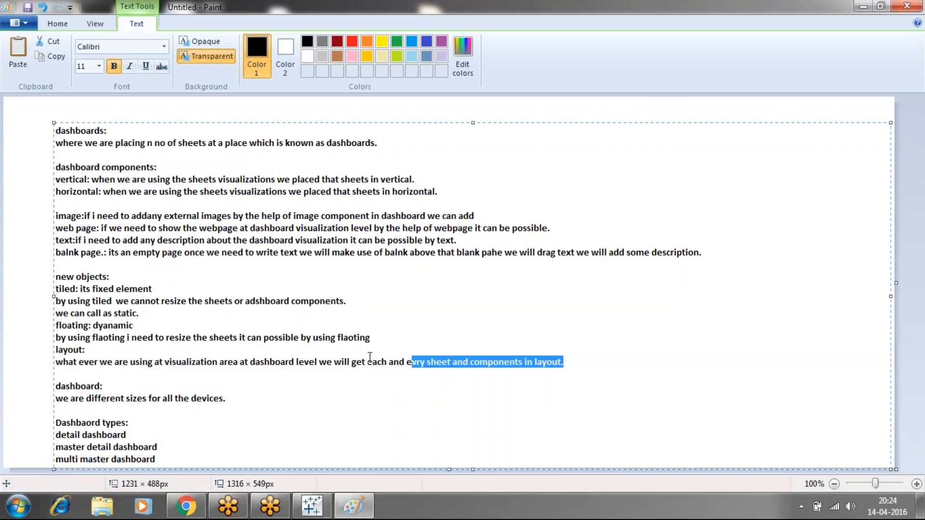
{"action": "left_click", "coordinate": [234, 399]}
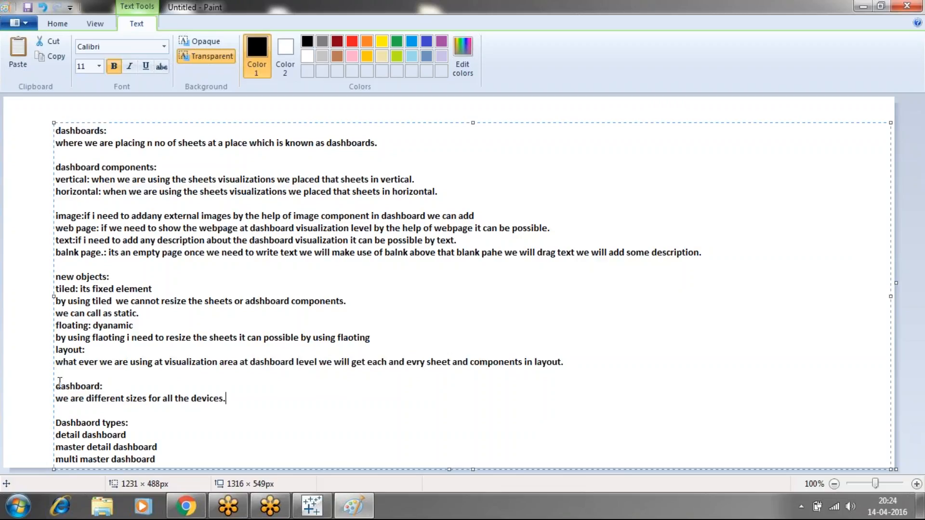
{"action": "left_click_drag", "start_coordinate": [58, 382], "coordinate": [57, 128]}
{"action": "left_click", "coordinate": [243, 403]}
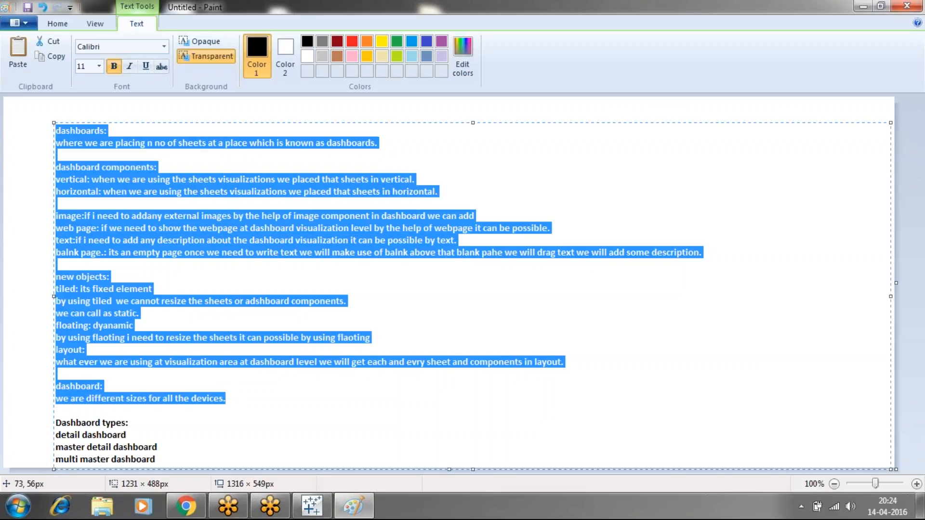
{"action": "left_click", "coordinate": [319, 266]}
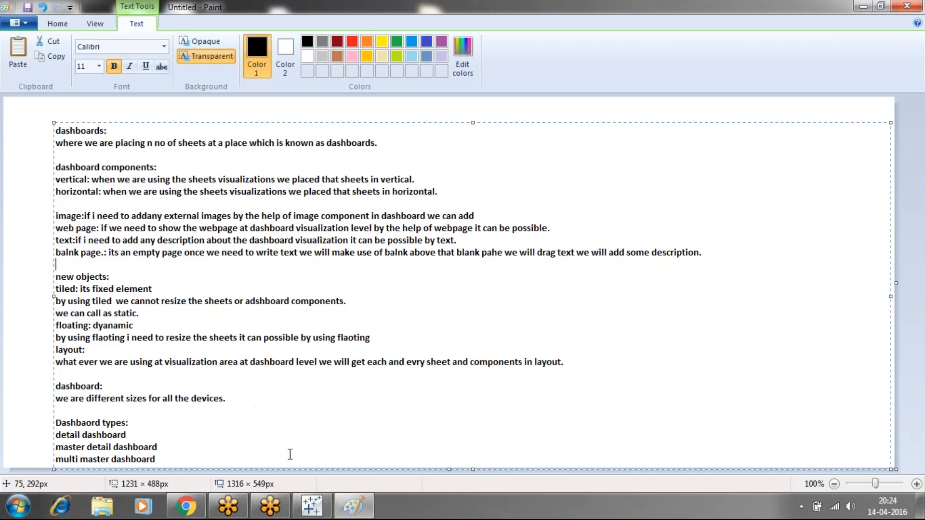
Switch to Tableau and view the existing worksheets Sheet 2 and Sheet 1
{"action": "left_click", "coordinate": [311, 506]}
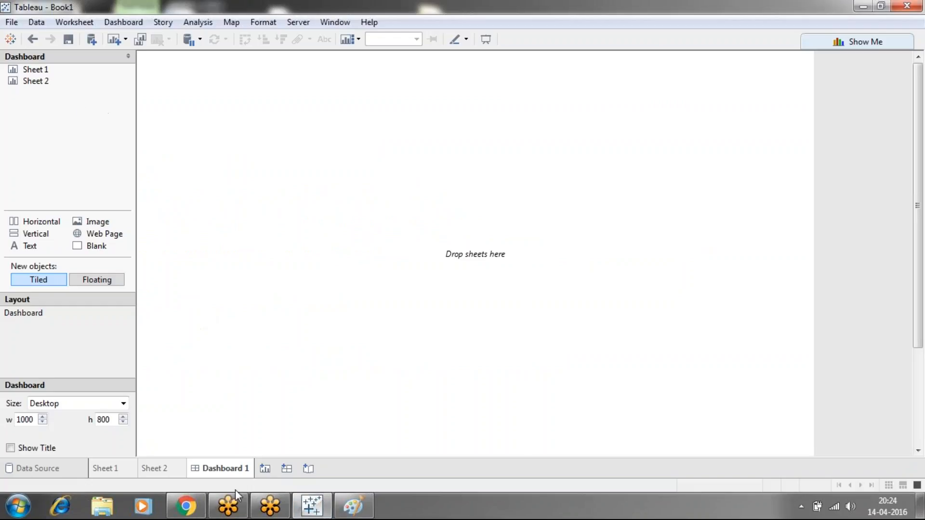
{"action": "left_click", "coordinate": [145, 468]}
{"action": "left_click", "coordinate": [118, 470]}
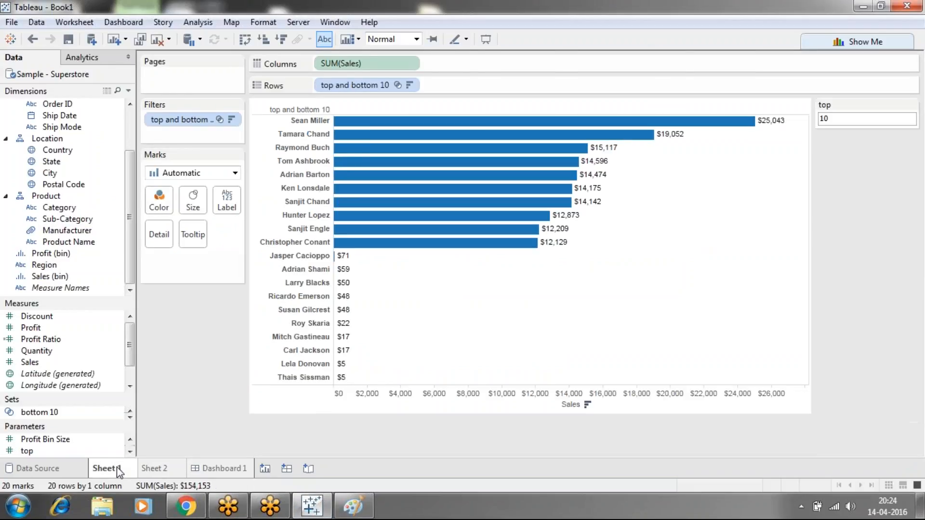
Create a new worksheet with a map of the states, labelling each state with its Sales
{"action": "left_click", "coordinate": [265, 469]}
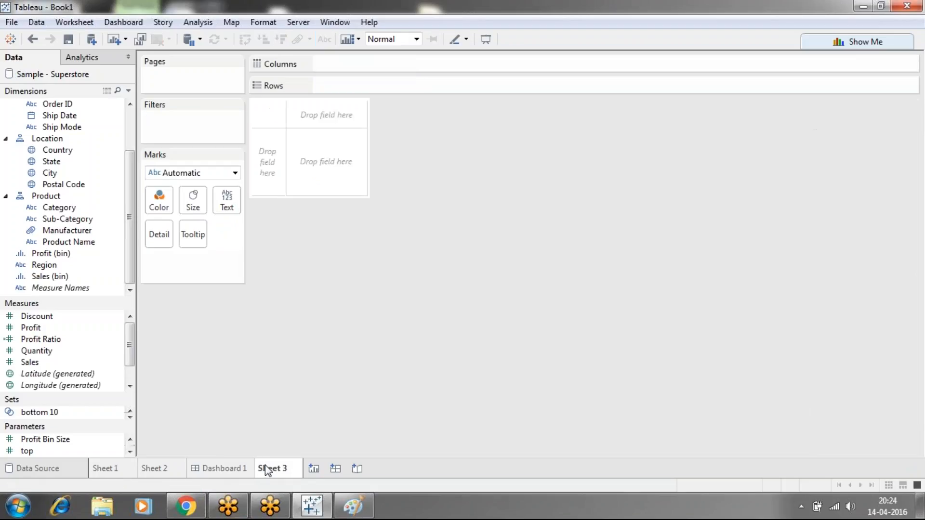
{"action": "left_click", "coordinate": [47, 165]}
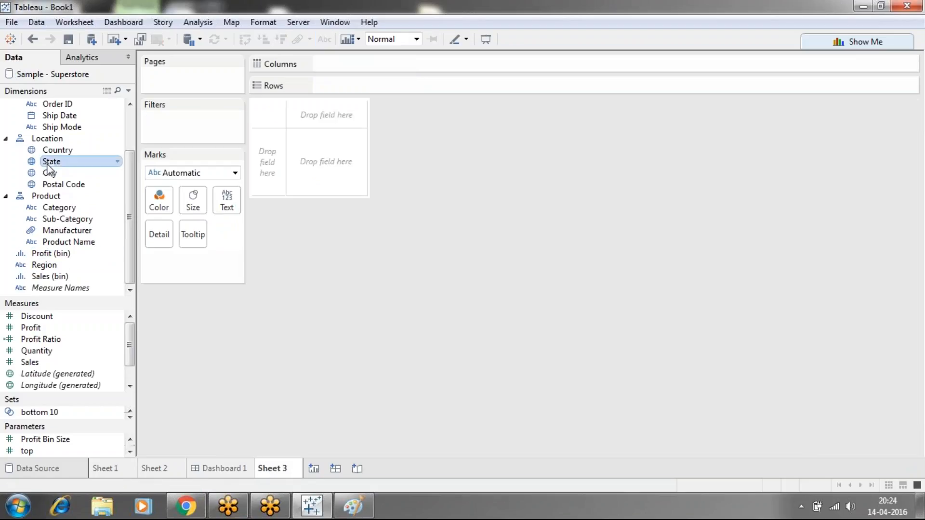
{"action": "left_click", "coordinate": [32, 362]}
{"action": "left_click_drag", "start_coordinate": [32, 363], "coordinate": [227, 202]}
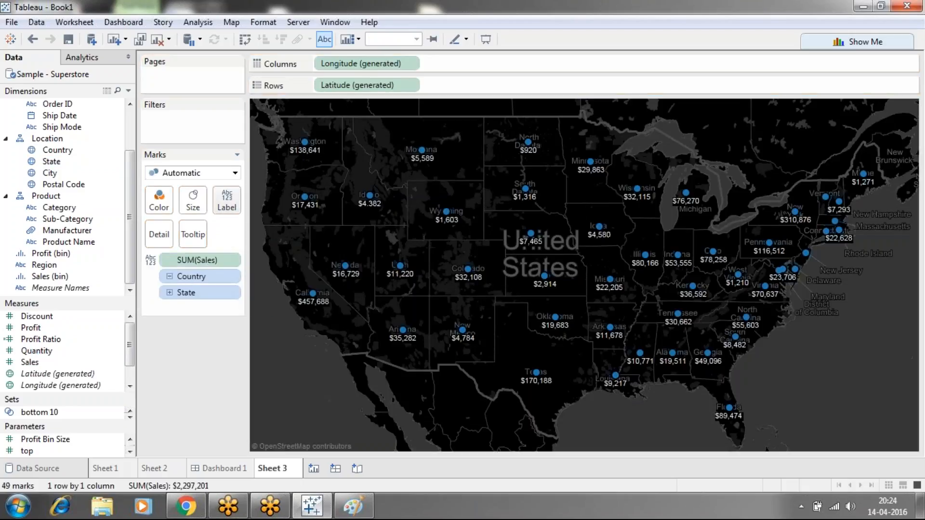
Create a new worksheet with a bar chart of Sales by Sub-Category, coloring the bars by Sub-Category
{"action": "left_click", "coordinate": [313, 468]}
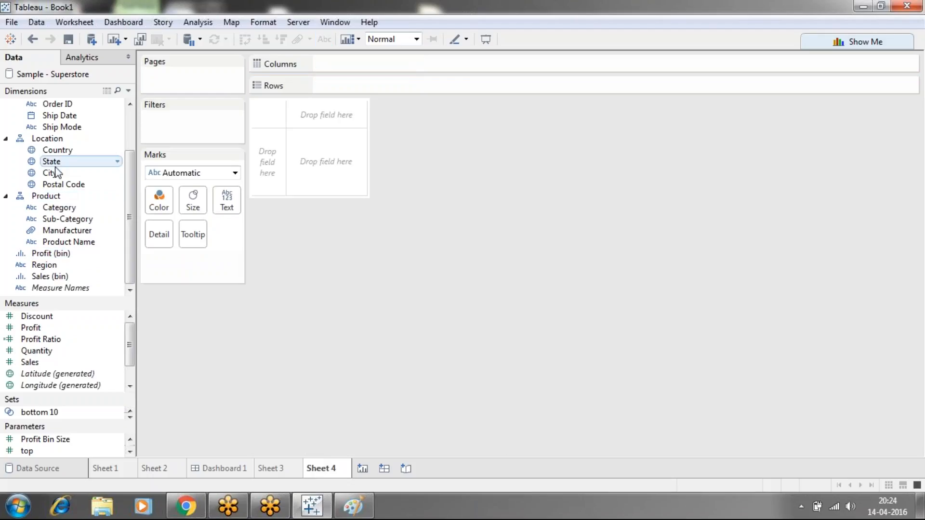
{"action": "left_click_drag", "start_coordinate": [67, 220], "coordinate": [342, 68]}
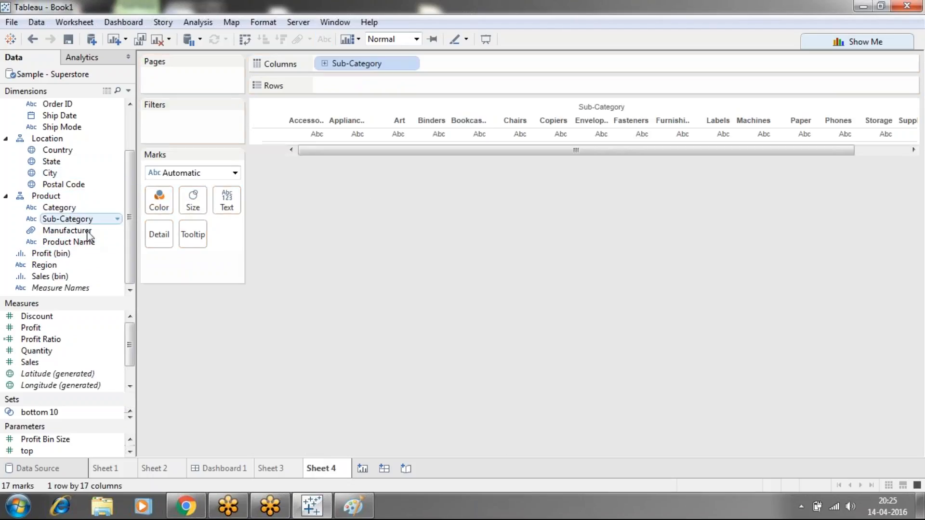
{"action": "mouse_move", "coordinate": [30, 362]}
{"action": "left_mouse_down"}
{"action": "mouse_move", "coordinate": [344, 118]}
{"action": "mouse_move", "coordinate": [347, 85]}
{"action": "left_mouse_up"}
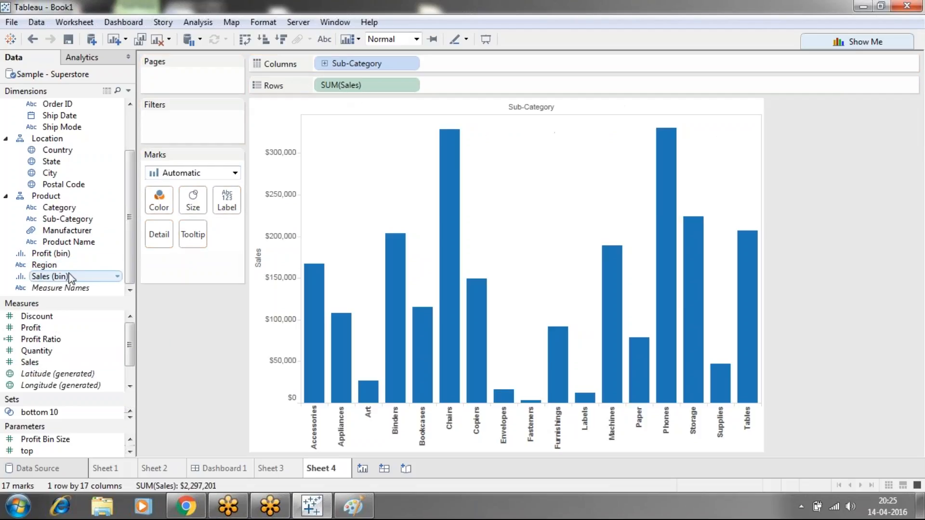
{"action": "left_click_drag", "start_coordinate": [63, 218], "coordinate": [159, 200]}
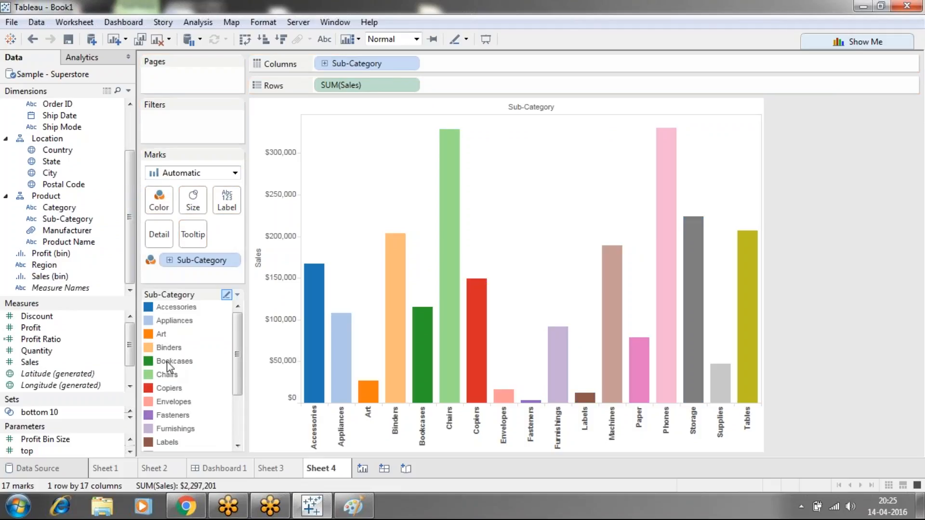
Create a new worksheet with Region and Ship Mode as its columns
{"action": "left_click", "coordinate": [363, 468]}
{"action": "left_click_drag", "start_coordinate": [44, 264], "coordinate": [364, 67]}
{"action": "left_click", "coordinate": [117, 116]}
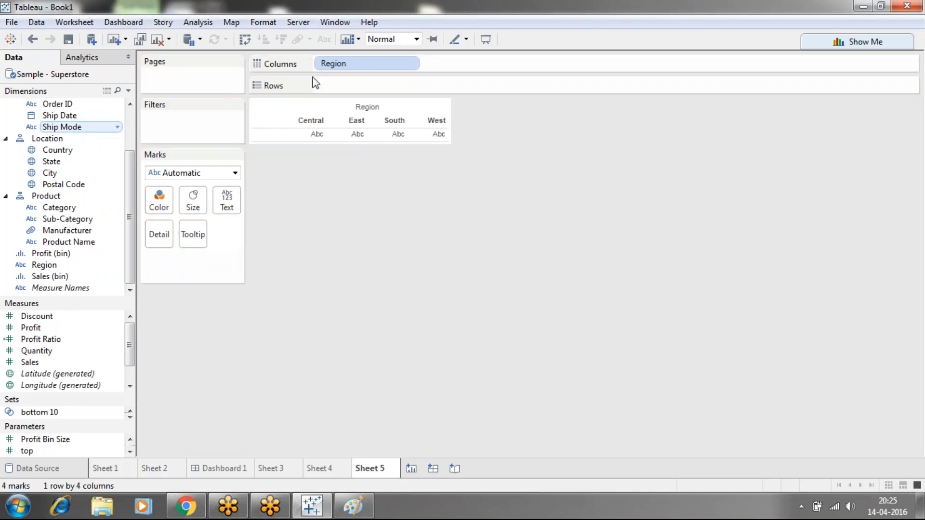
{"action": "left_click", "coordinate": [303, 298]}
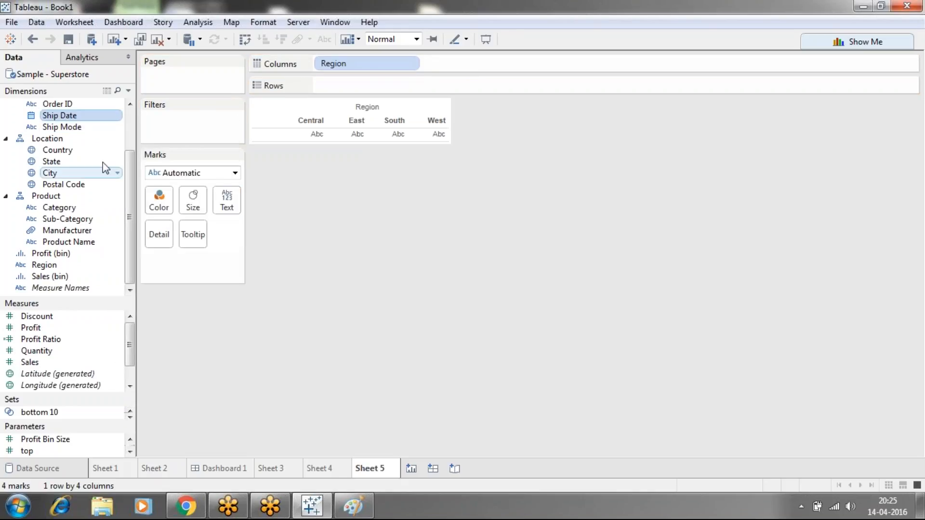
{"action": "left_click_drag", "start_coordinate": [70, 118], "coordinate": [392, 225]}
{"action": "left_click_drag", "start_coordinate": [62, 127], "coordinate": [465, 65]}
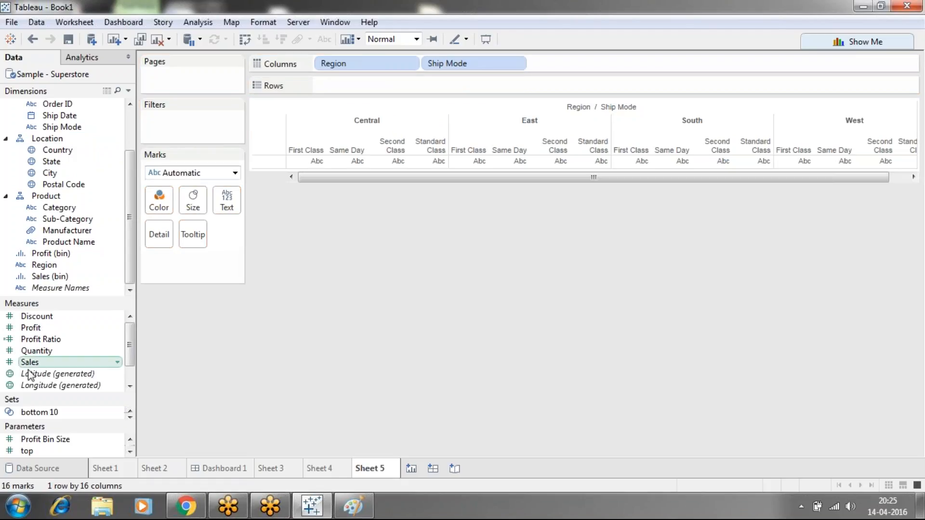
Plot Profit as the rows of the Region and Ship Mode chart and color the bars by Region
{"action": "left_click_drag", "start_coordinate": [30, 327], "coordinate": [350, 86]}
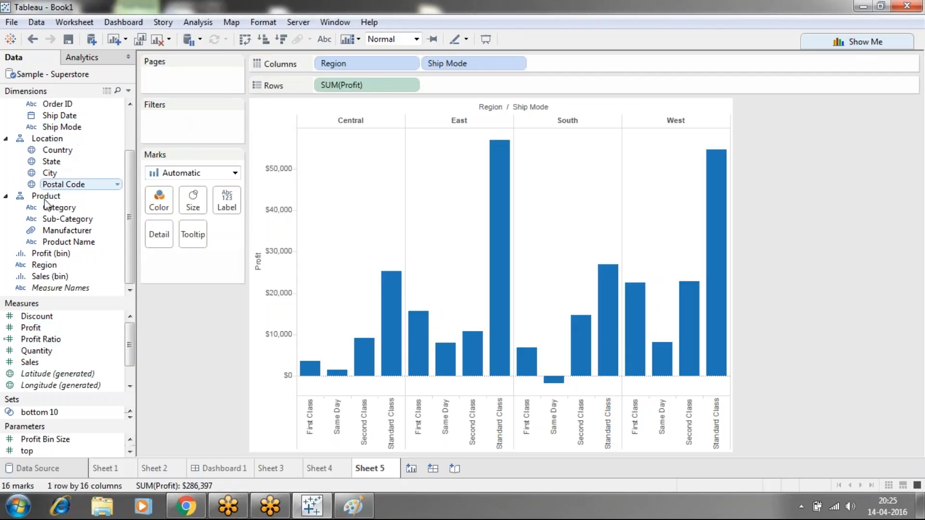
{"action": "left_click", "coordinate": [43, 267]}
{"action": "left_click_drag", "start_coordinate": [44, 267], "coordinate": [159, 198]}
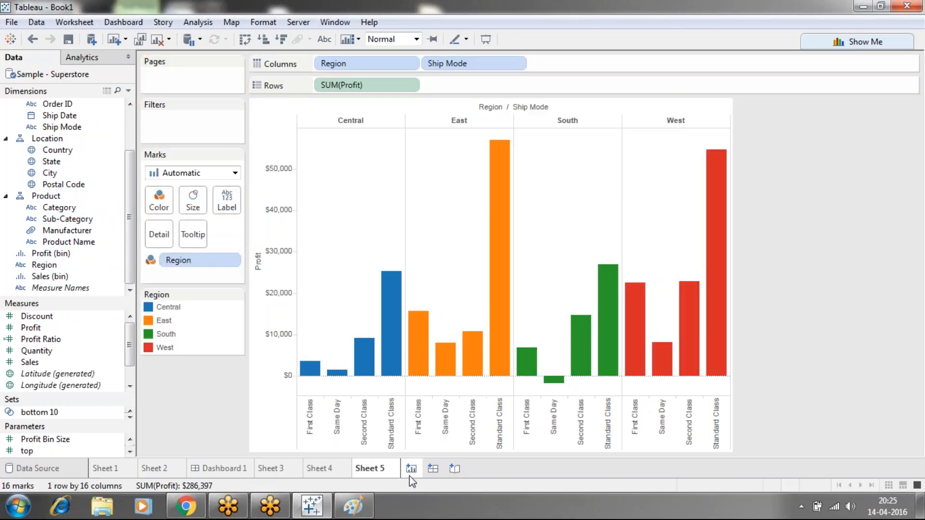
Create a new worksheet charting Sales as rows against Segment and Category columns, with the bars colored by Category
{"action": "left_click", "coordinate": [411, 470]}
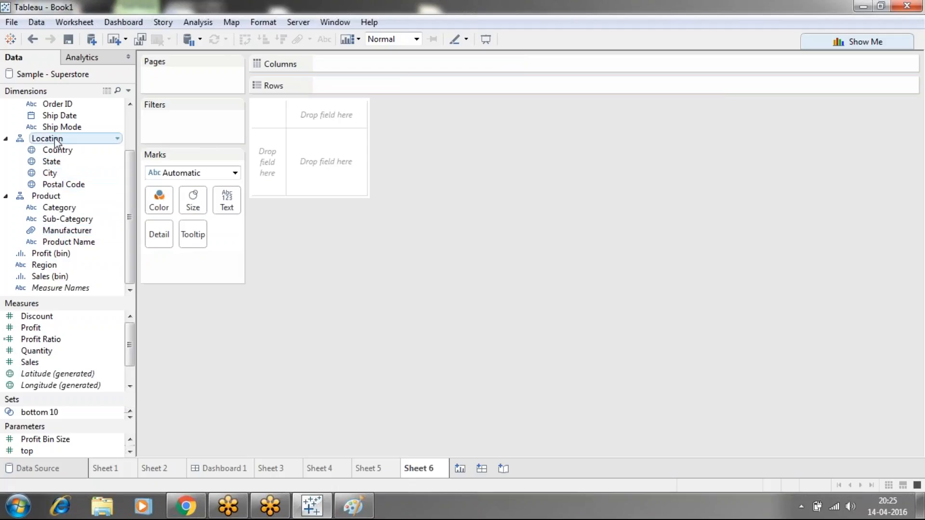
{"action": "scroll", "coordinate": [126, 152], "scroll_direction": "up", "scroll_amount": 2}
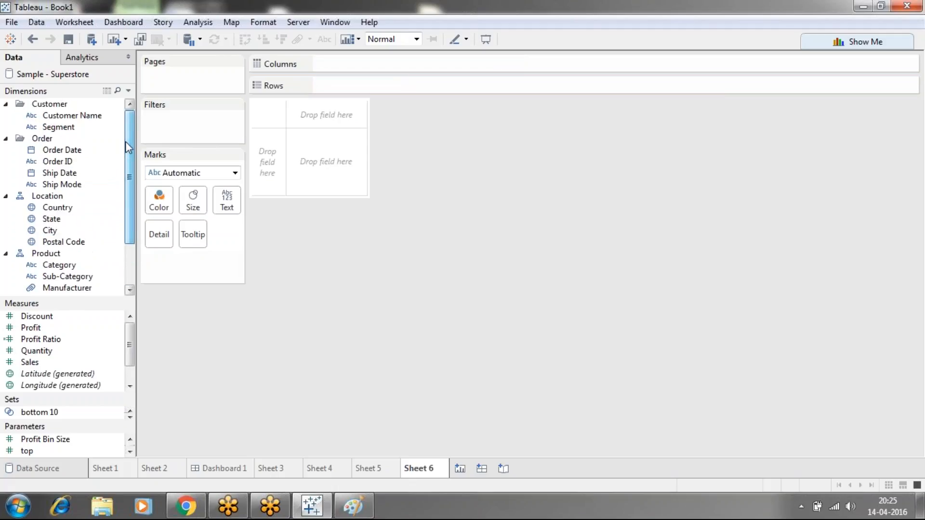
{"action": "left_click_drag", "start_coordinate": [73, 127], "coordinate": [341, 66]}
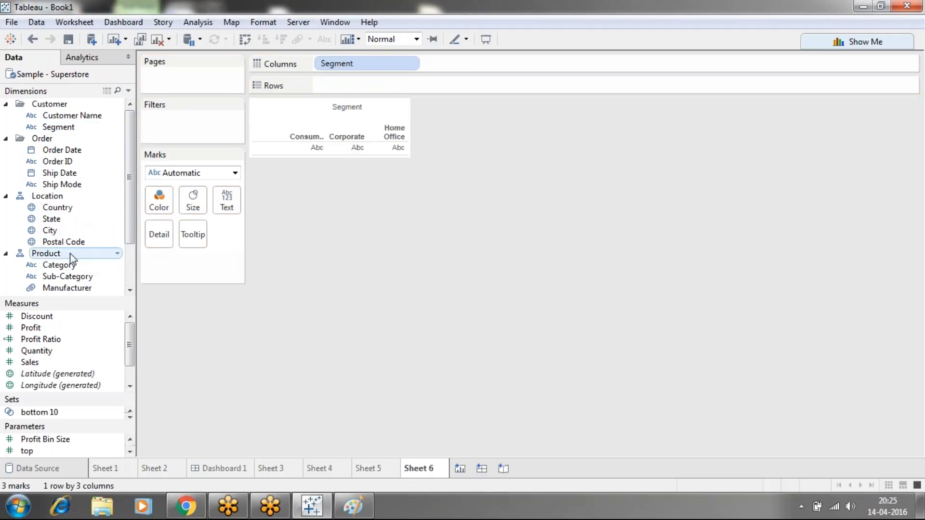
{"action": "left_click_drag", "start_coordinate": [74, 265], "coordinate": [436, 64]}
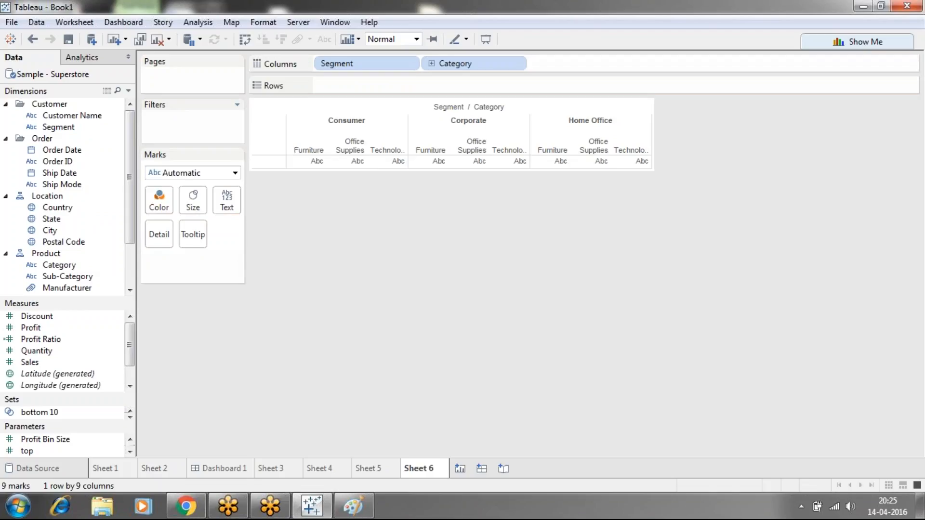
{"action": "left_click_drag", "start_coordinate": [30, 362], "coordinate": [367, 86]}
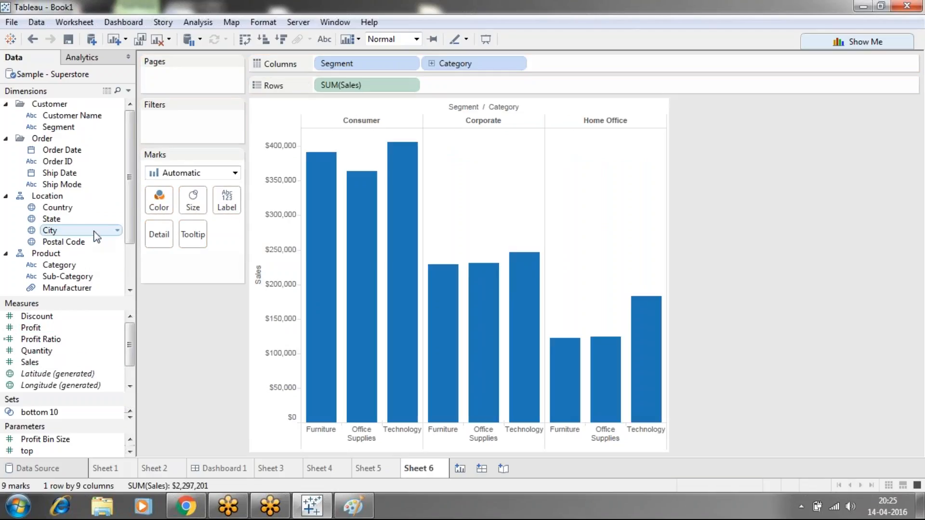
{"action": "left_click_drag", "start_coordinate": [58, 264], "coordinate": [159, 198]}
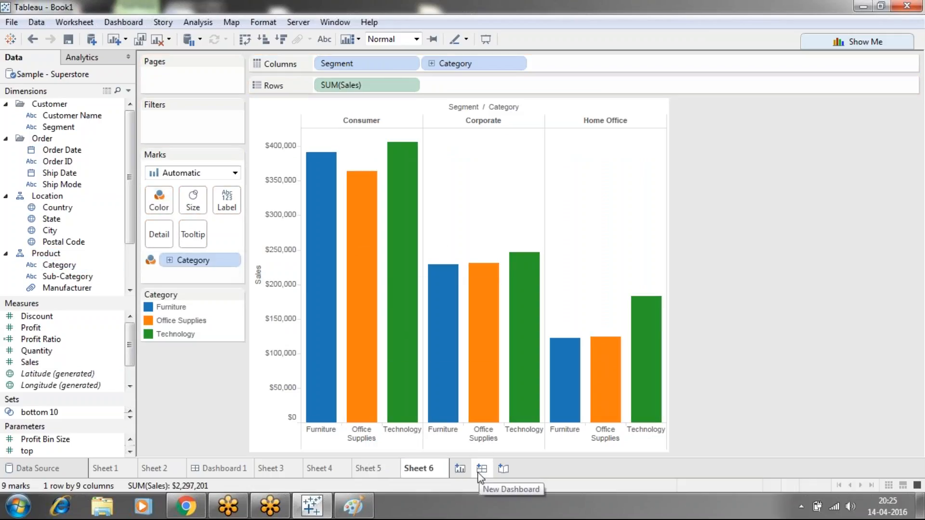
Create a new dashboard, place Sheet 1 in it as a tiled object, and remove the top parameter control
{"action": "left_click", "coordinate": [481, 470]}
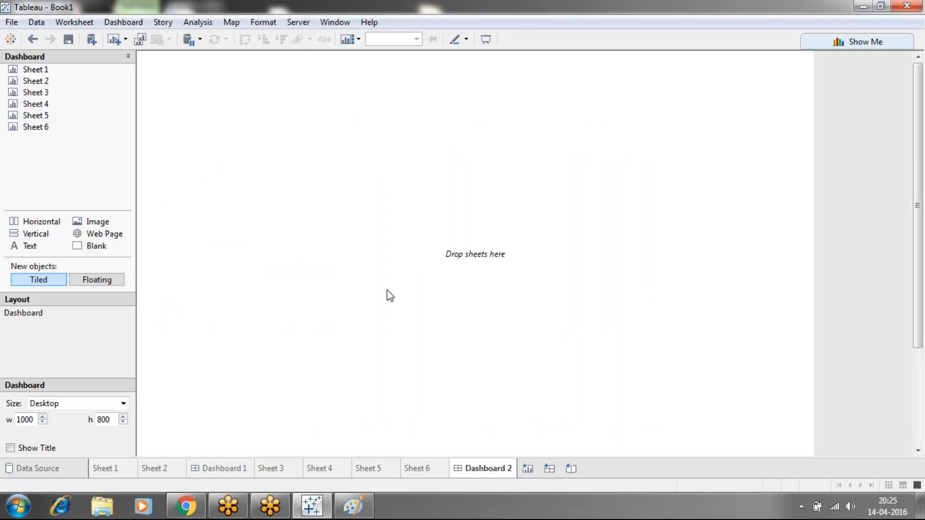
{"action": "mouse_move", "coordinate": [66, 75]}
{"action": "left_click_drag", "start_coordinate": [28, 68], "coordinate": [214, 127]}
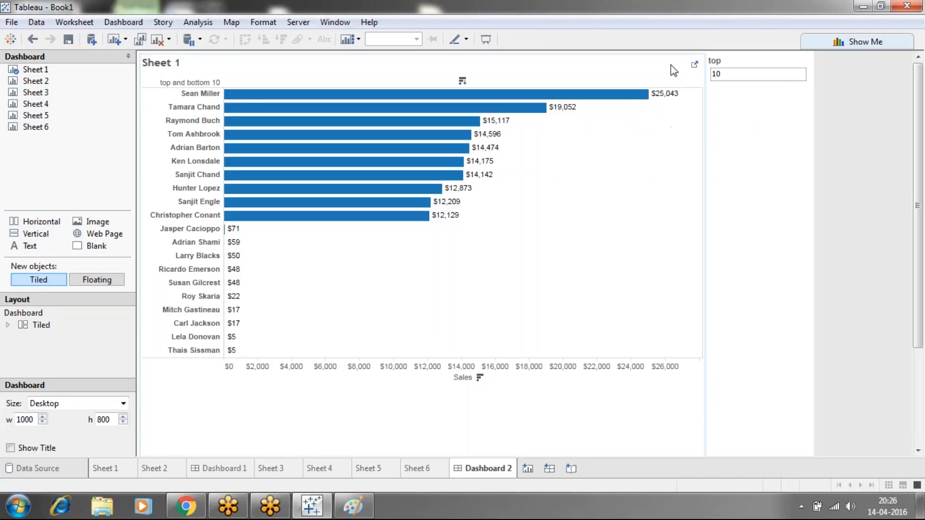
{"action": "left_click", "coordinate": [723, 60]}
{"action": "left_click", "coordinate": [801, 54]}
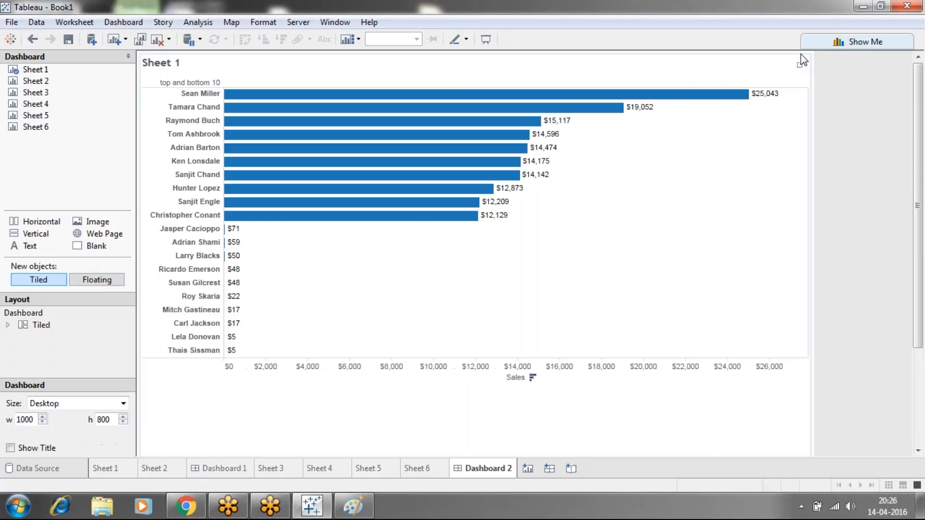
{"action": "left_click_drag", "start_coordinate": [813, 59], "coordinate": [792, 58]}
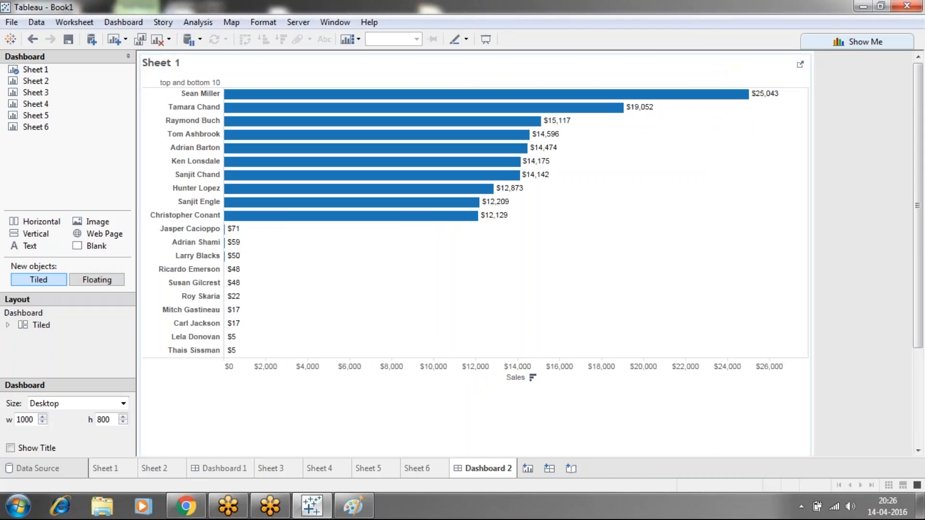
{"action": "left_click", "coordinate": [806, 80]}
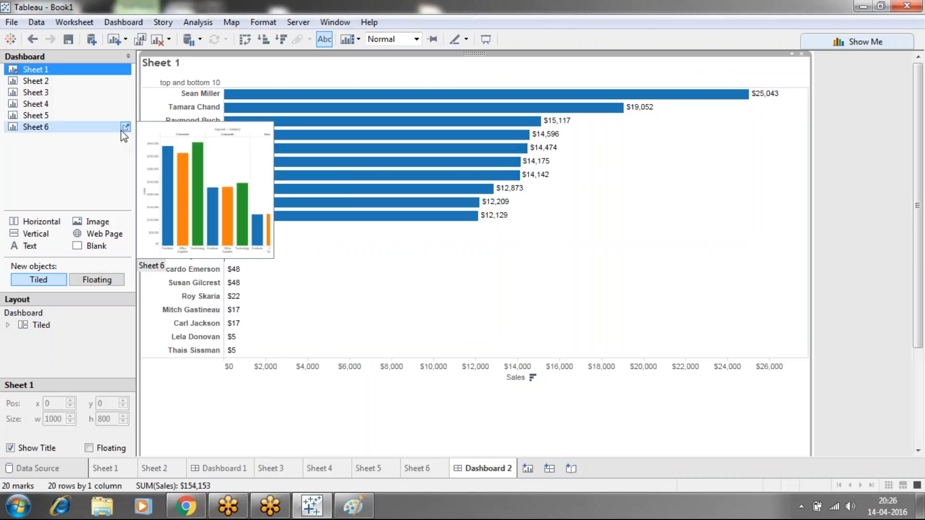
Add Sheet 2 below Sheet 1 and Sheet 4 to the right of Sheet 1 as tiled objects in the dashboard
{"action": "mouse_move", "coordinate": [29, 83]}
{"action": "mouse_move", "coordinate": [28, 84]}
{"action": "left_mouse_down"}
{"action": "mouse_move", "coordinate": [145, 192]}
{"action": "mouse_move", "coordinate": [308, 244]}
{"action": "mouse_move", "coordinate": [475, 346]}
{"action": "left_mouse_up"}
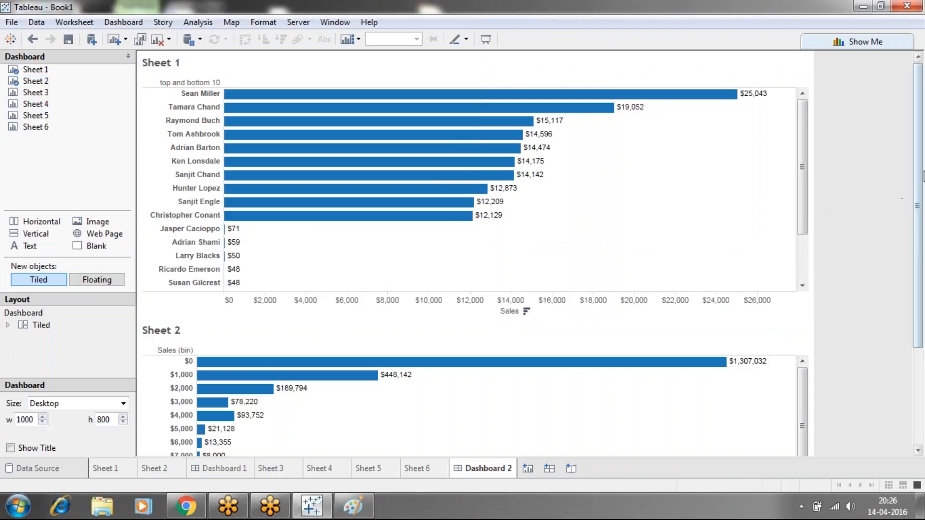
{"action": "scroll", "coordinate": [895, 192], "scroll_direction": "down", "scroll_amount": 5}
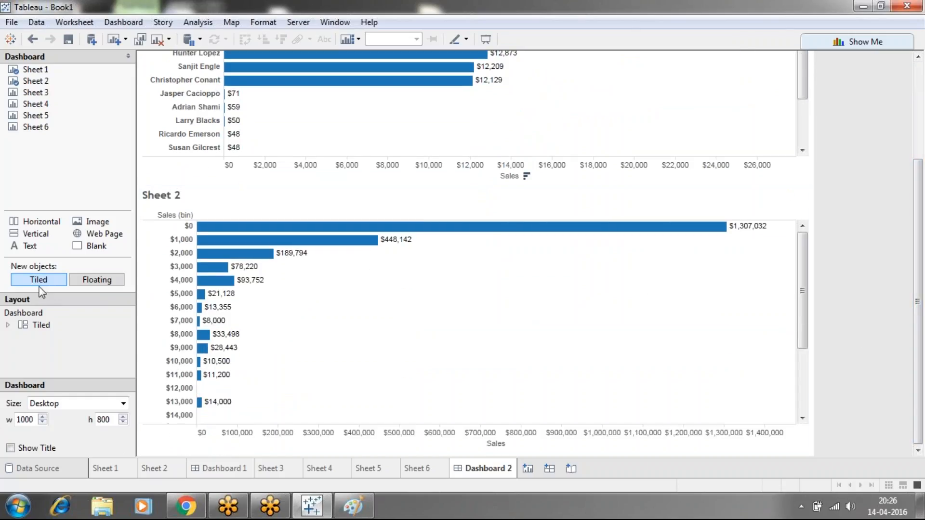
{"action": "left_click_drag", "start_coordinate": [920, 252], "coordinate": [907, 79]}
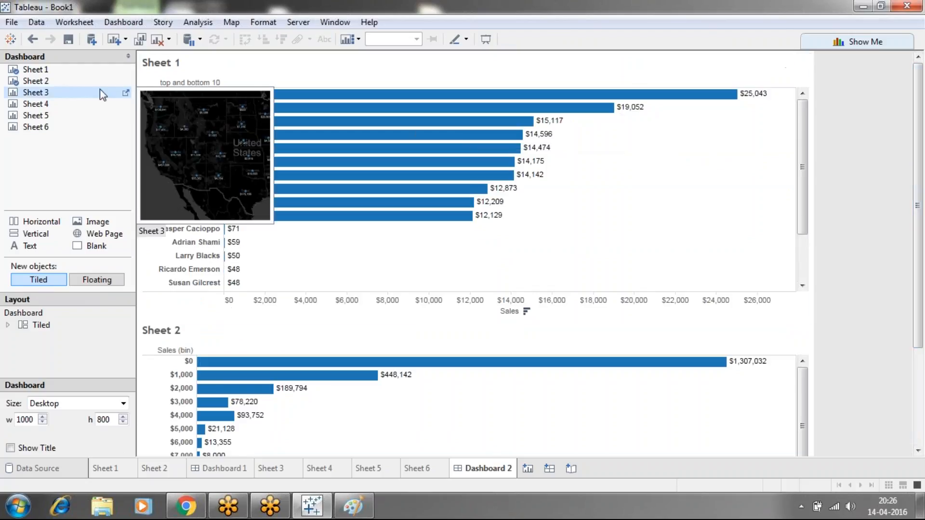
{"action": "mouse_move", "coordinate": [39, 107]}
{"action": "left_click_drag", "start_coordinate": [38, 107], "coordinate": [674, 186]}
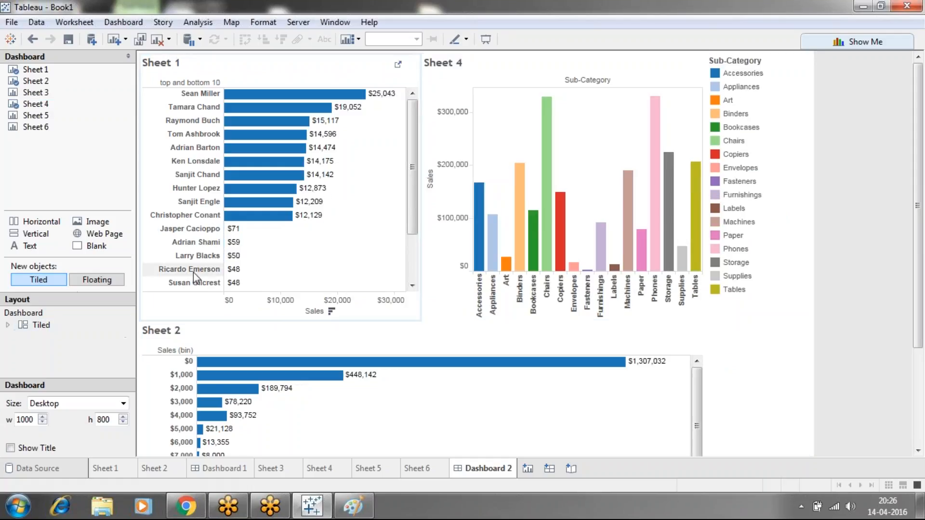
Create another dashboard using floating objects, placing Sheet 1 at its upper left, Sheet 2 at its upper right and Sheet 3 centered below
{"action": "left_click", "coordinate": [549, 471]}
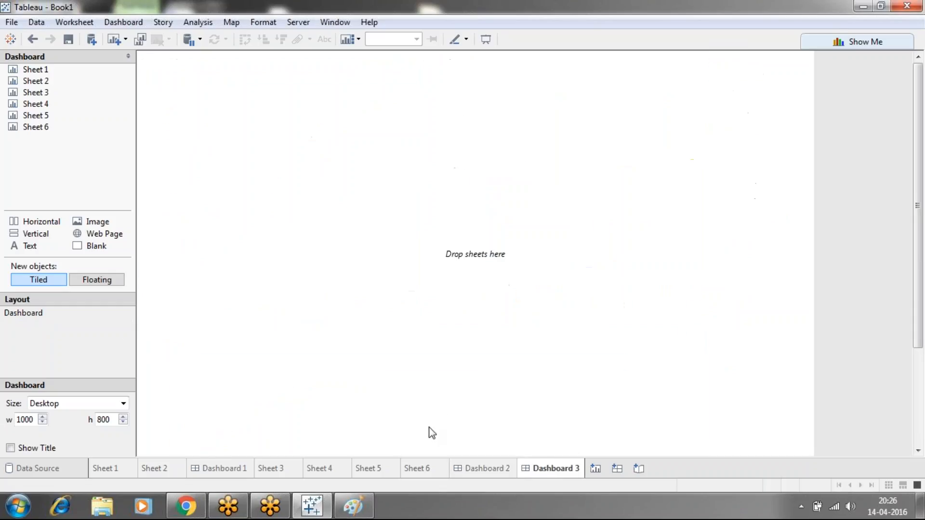
{"action": "left_click", "coordinate": [92, 281]}
{"action": "mouse_move", "coordinate": [35, 73]}
{"action": "left_click_drag", "start_coordinate": [34, 73], "coordinate": [202, 98]}
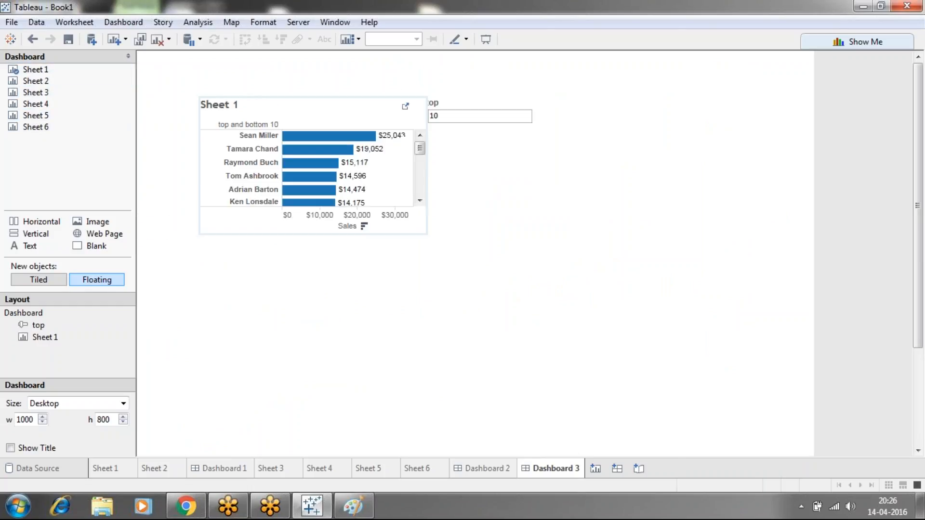
{"action": "left_click_drag", "start_coordinate": [48, 81], "coordinate": [336, 280]}
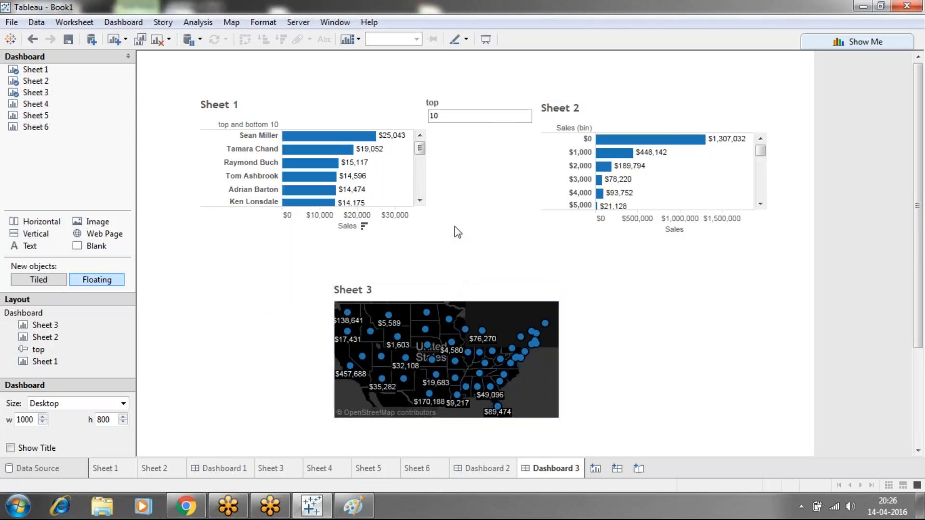
Remove the top parameter control from the floating dashboard
{"action": "left_click", "coordinate": [475, 103]}
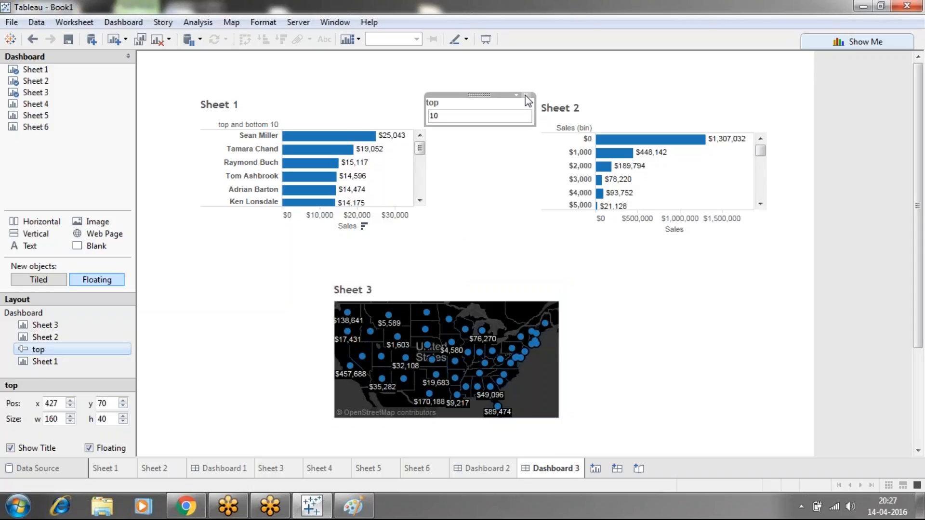
{"action": "left_click", "coordinate": [529, 100]}
{"action": "left_click", "coordinate": [392, 160]}
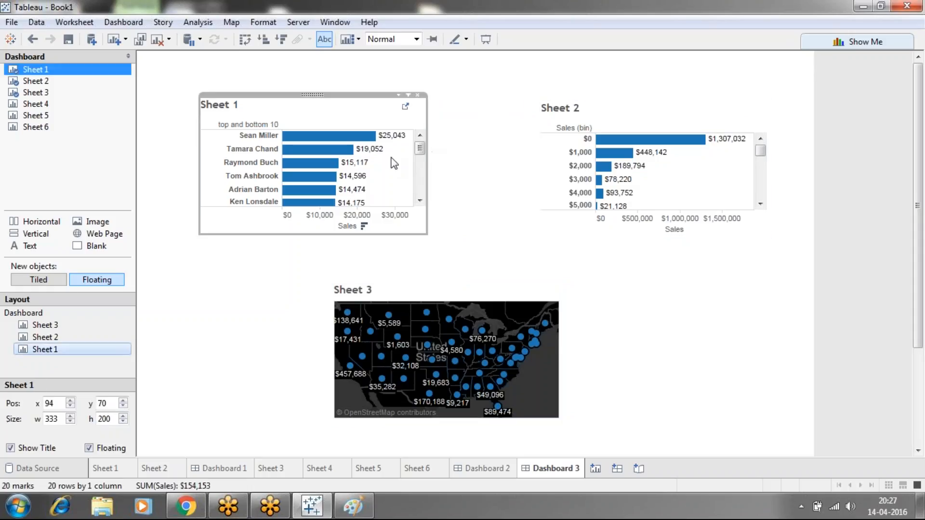
{"action": "left_click", "coordinate": [482, 154]}
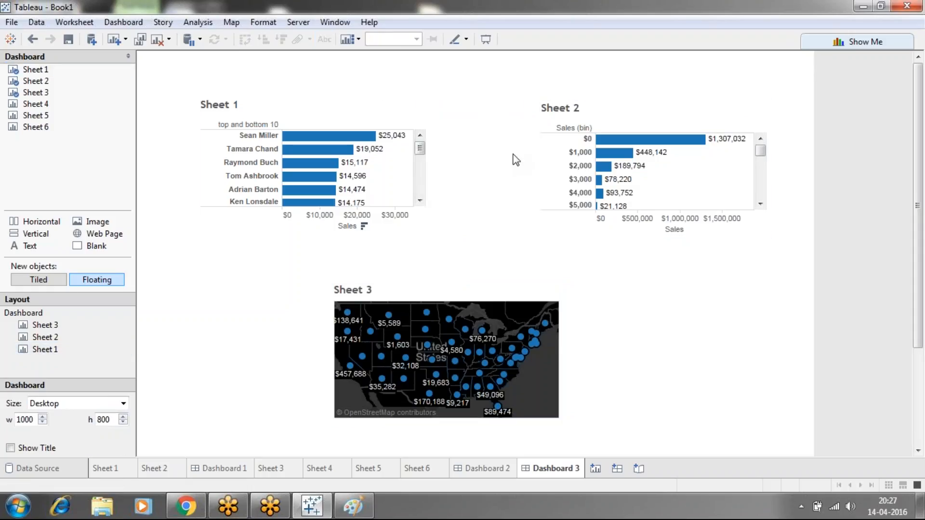
Enlarge floating Sheet 1 on all sides to about 464 by 320 pixels, with its upper-left corner near x 53, y 25
{"action": "left_click", "coordinate": [390, 114]}
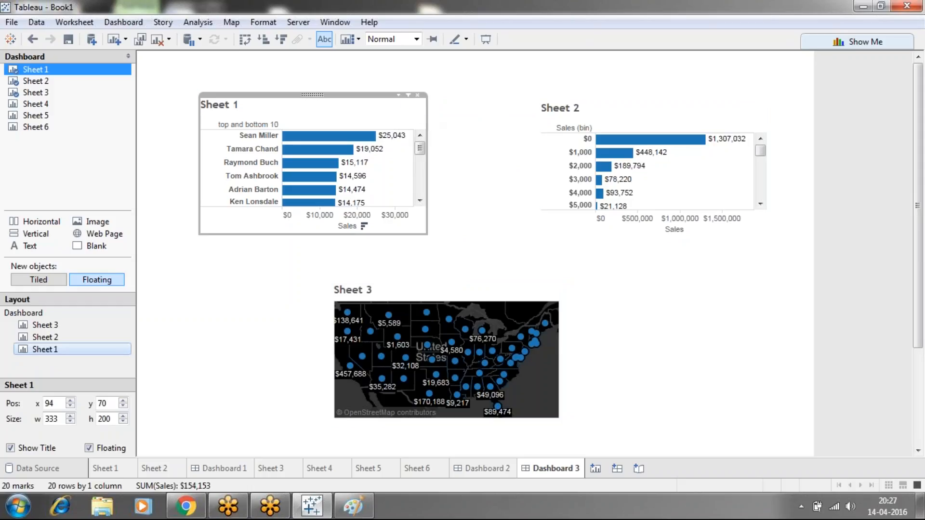
{"action": "left_click_drag", "start_coordinate": [427, 119], "coordinate": [487, 128]}
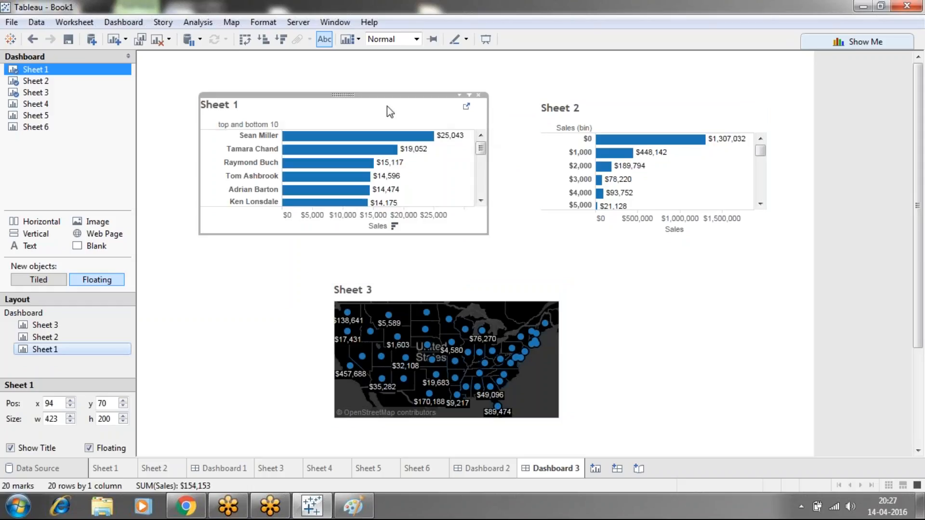
{"action": "left_click", "coordinate": [376, 87]}
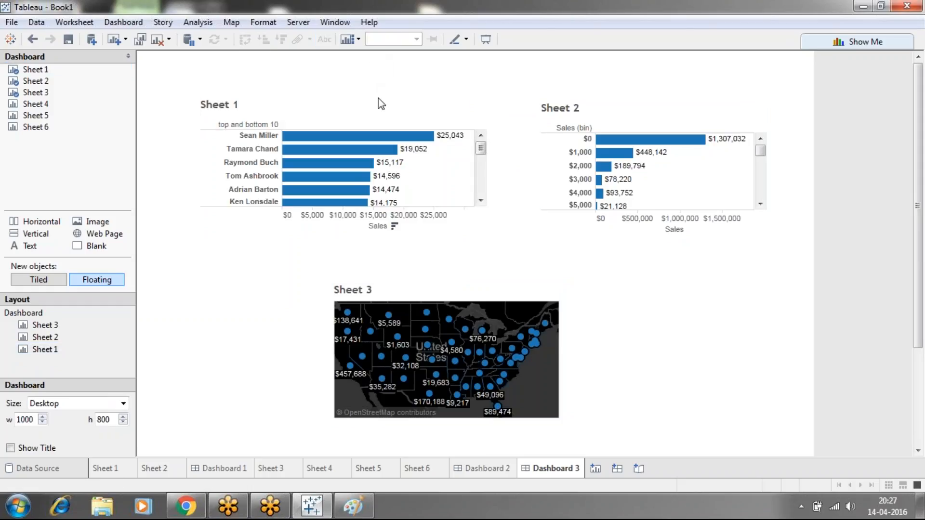
{"action": "left_click_drag", "start_coordinate": [382, 118], "coordinate": [375, 69]}
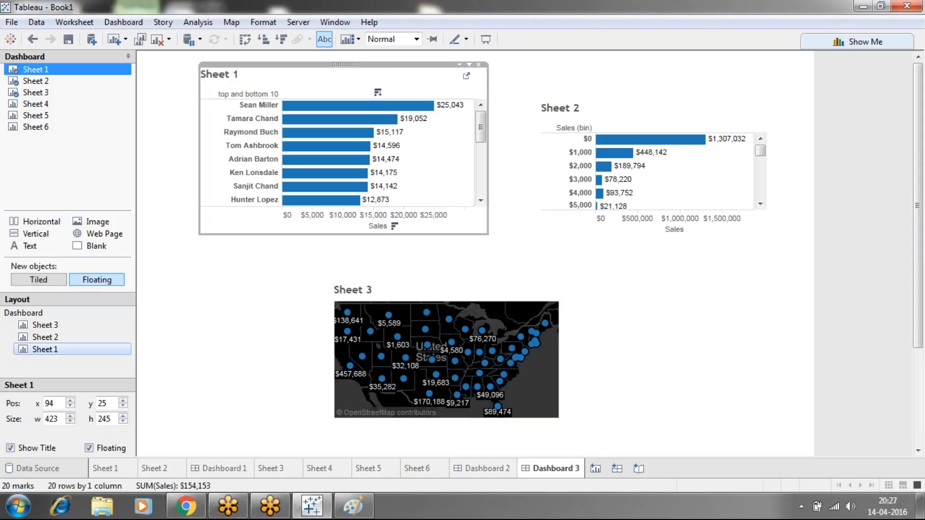
{"action": "left_click_drag", "start_coordinate": [199, 154], "coordinate": [171, 154]}
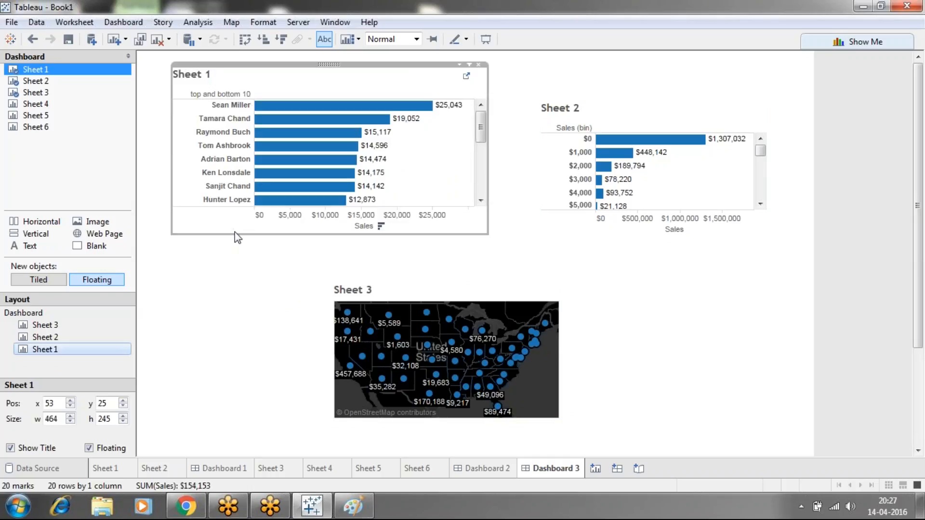
{"action": "left_click_drag", "start_coordinate": [235, 234], "coordinate": [241, 272]}
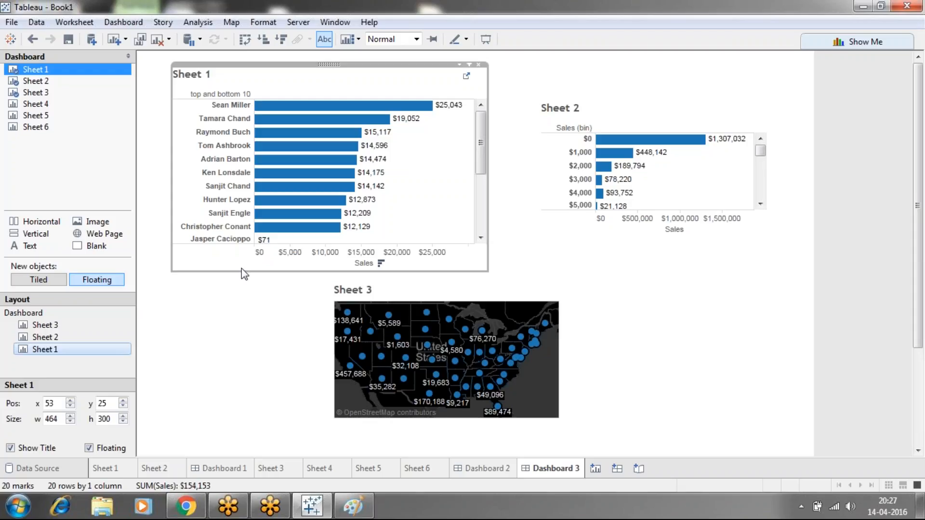
{"action": "left_click_drag", "start_coordinate": [241, 271], "coordinate": [241, 284]}
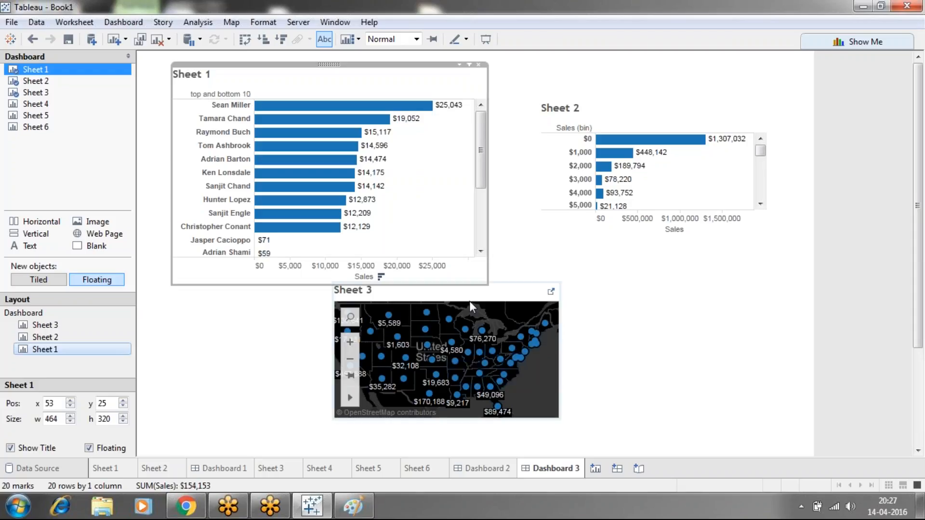
Move Sheet 3 down to about x 283, y 441, leaving a gap below Sheet 1
{"action": "left_click", "coordinate": [493, 298]}
{"action": "left_click_drag", "start_coordinate": [448, 284], "coordinate": [442, 350]}
{"action": "left_click", "coordinate": [533, 259]}
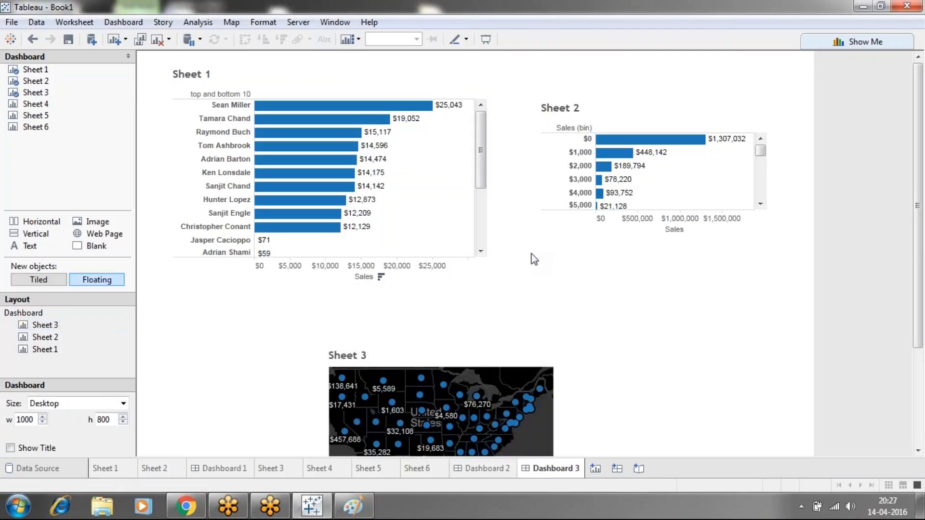
Extend Sheet 1 downward to a height of about 380 pixels
{"action": "left_click", "coordinate": [412, 281]}
{"action": "left_click", "coordinate": [410, 283]}
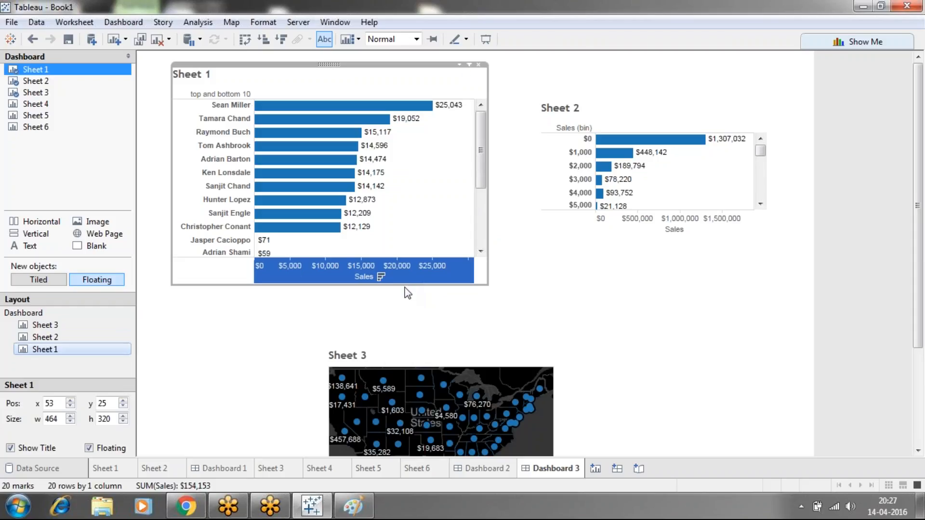
{"action": "left_click_drag", "start_coordinate": [404, 286], "coordinate": [408, 321]}
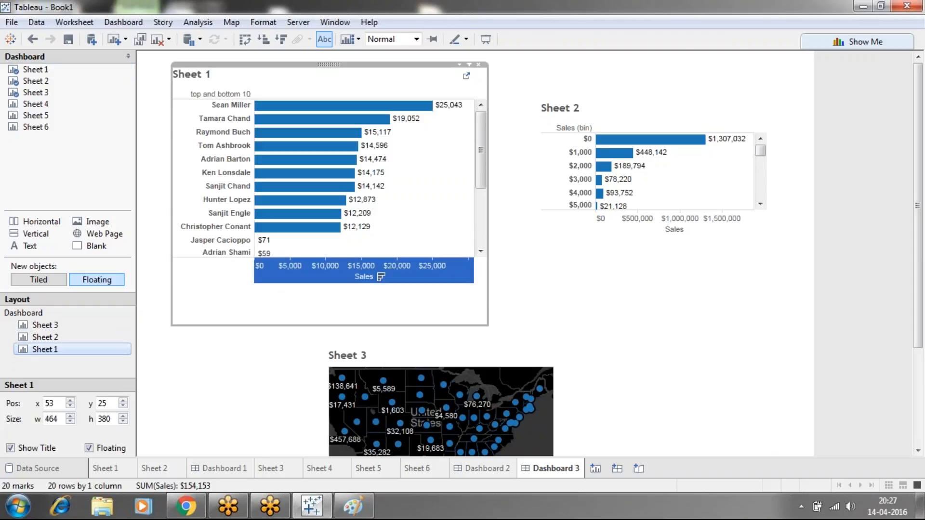
{"action": "left_click", "coordinate": [571, 311]}
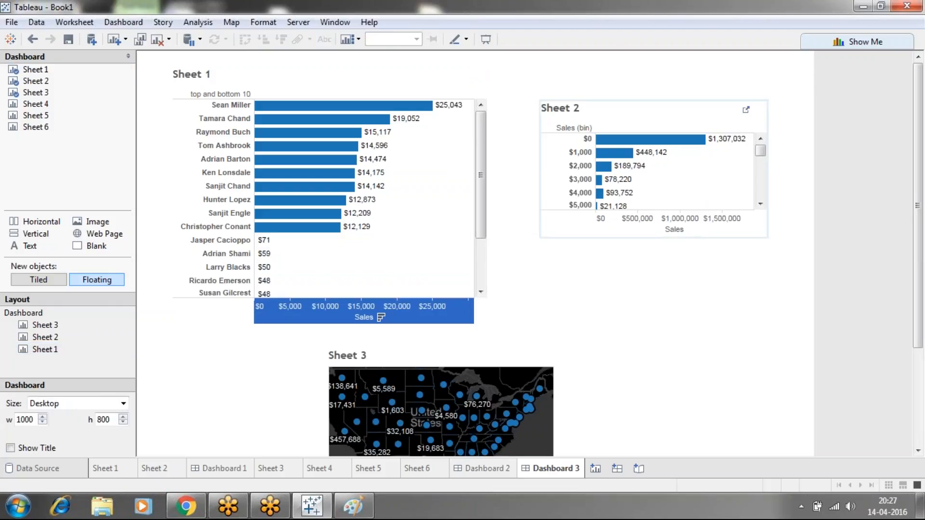
Enlarge floating Sheet 2 on all sides to about 408 by 351 pixels, with its upper-left corner near x 566, y 21
{"action": "left_click", "coordinate": [750, 135]}
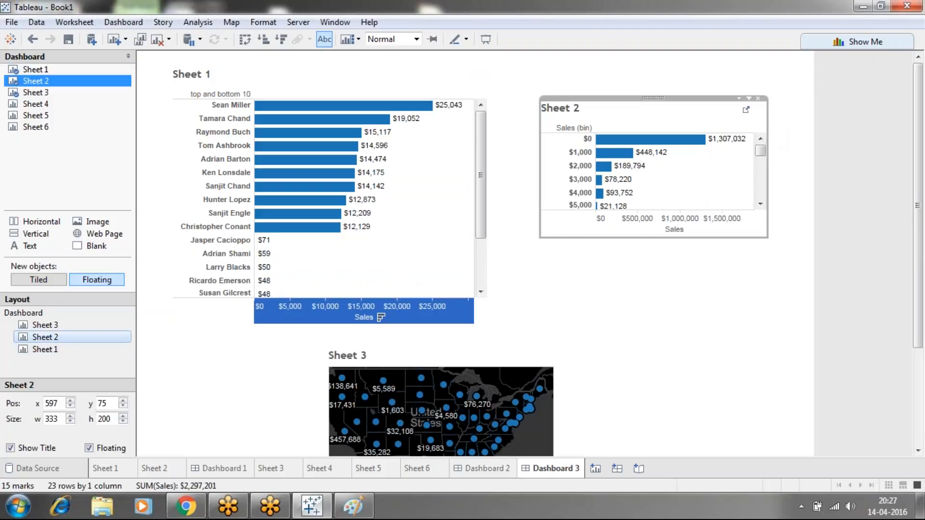
{"action": "left_click_drag", "start_coordinate": [768, 129], "coordinate": [802, 136]}
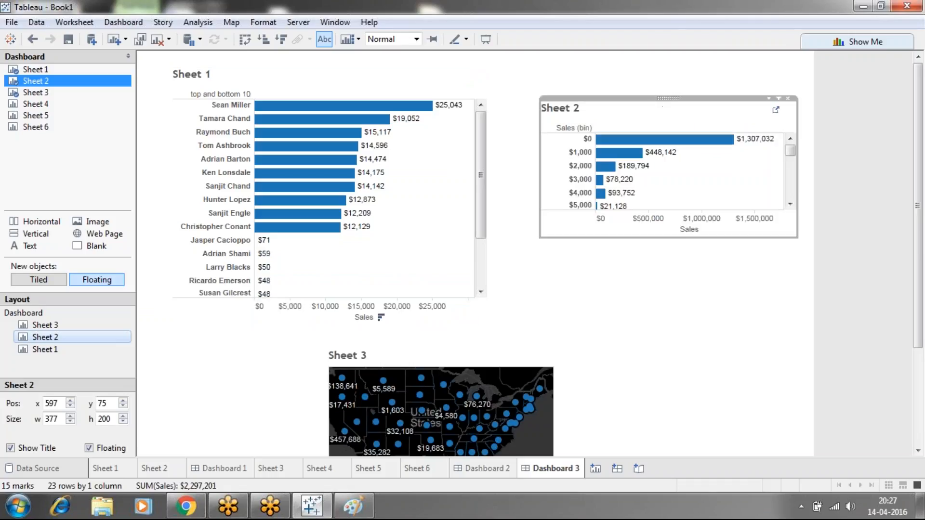
{"action": "left_click_drag", "start_coordinate": [646, 97], "coordinate": [641, 64]}
{"action": "left_click_drag", "start_coordinate": [541, 137], "coordinate": [519, 131]}
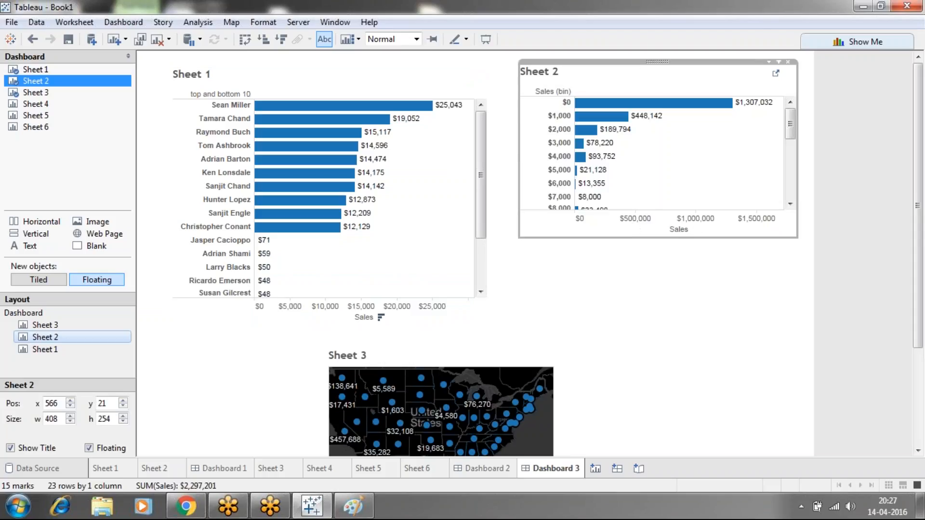
{"action": "left_click_drag", "start_coordinate": [639, 238], "coordinate": [643, 303]}
{"action": "left_click", "coordinate": [657, 321]}
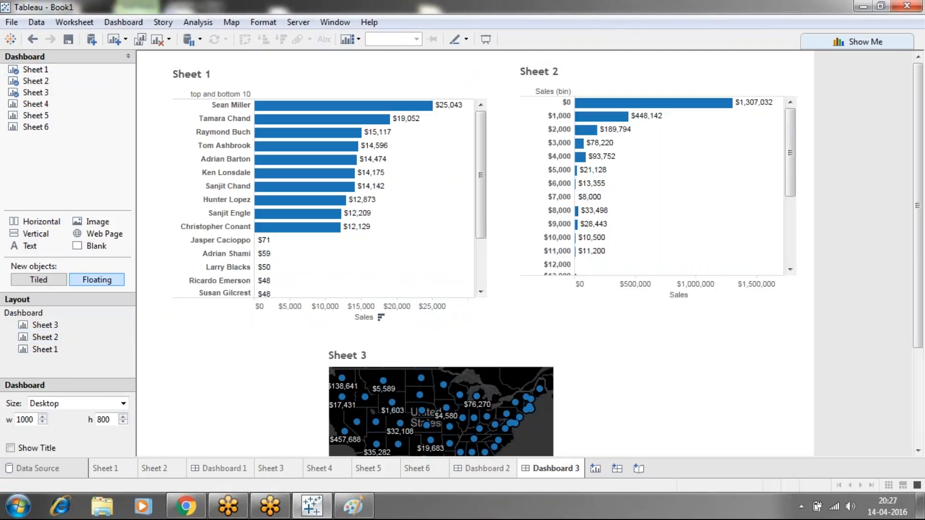
Set Sheet 2's fit to Entire View so all its sales bins show without scrolling
{"action": "left_click_drag", "start_coordinate": [794, 126], "coordinate": [791, 193]}
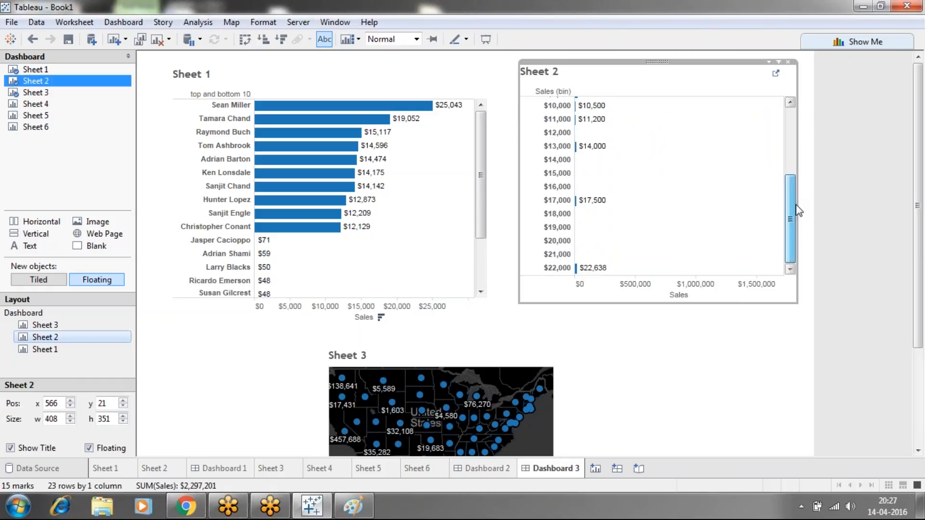
{"action": "left_click", "coordinate": [778, 62]}
{"action": "mouse_move", "coordinate": [802, 107]}
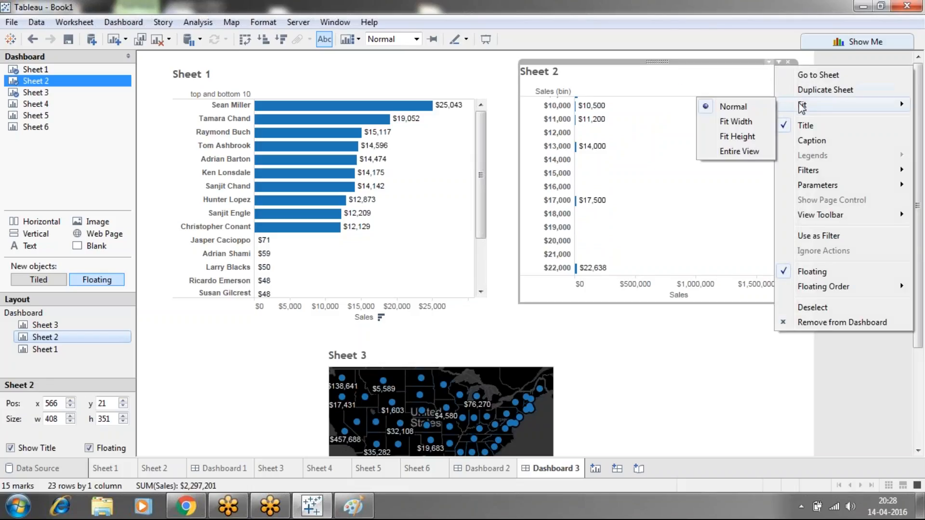
{"action": "left_click", "coordinate": [723, 152]}
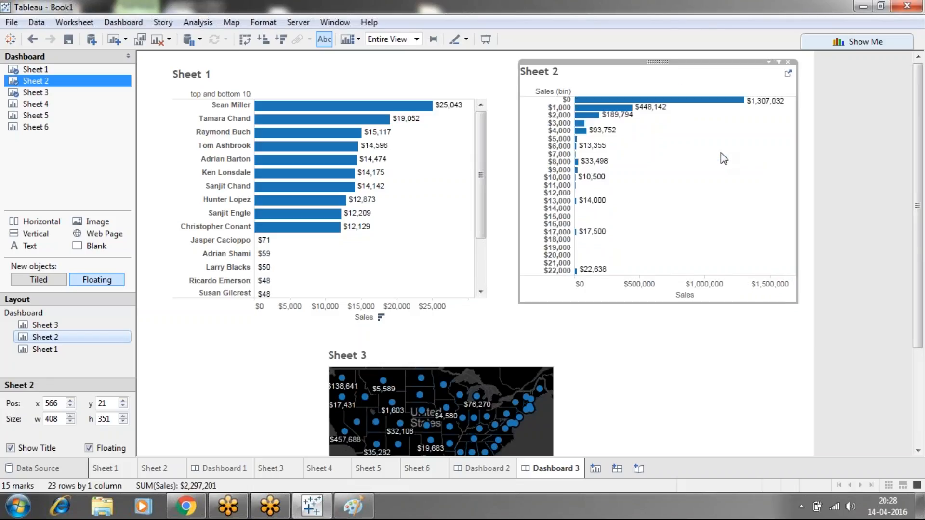
{"action": "mouse_move", "coordinate": [590, 114]}
Set Sheet 1's fit to Entire View so every customer row shows without scrolling
{"action": "left_click", "coordinate": [443, 76]}
{"action": "left_click", "coordinate": [459, 64]}
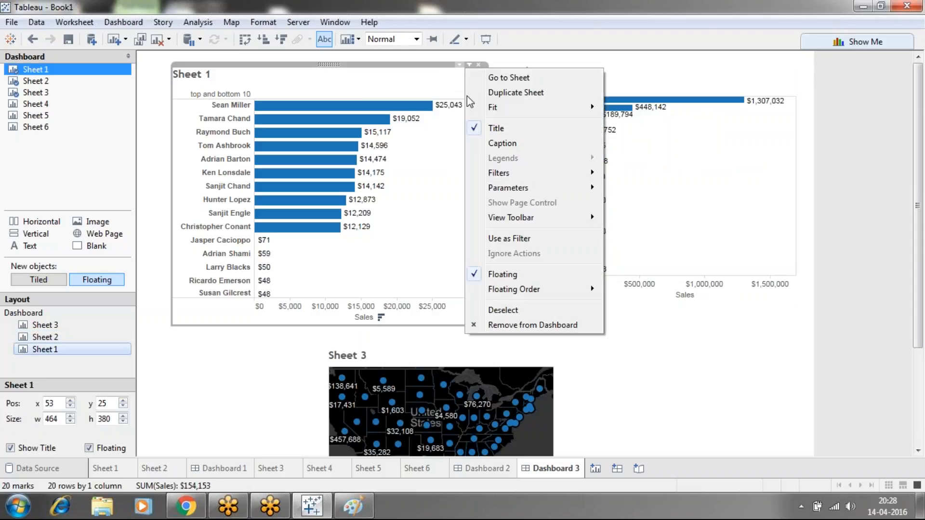
{"action": "mouse_move", "coordinate": [479, 110]}
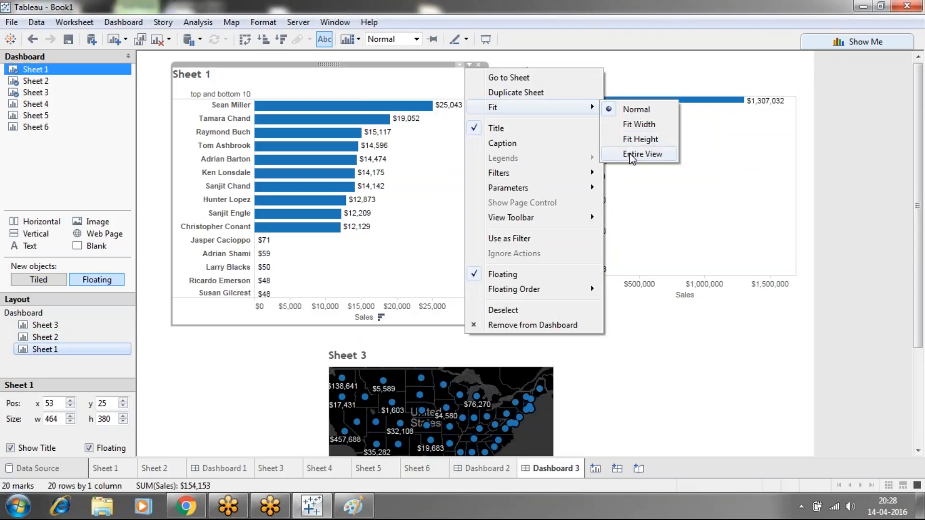
{"action": "left_click", "coordinate": [655, 154]}
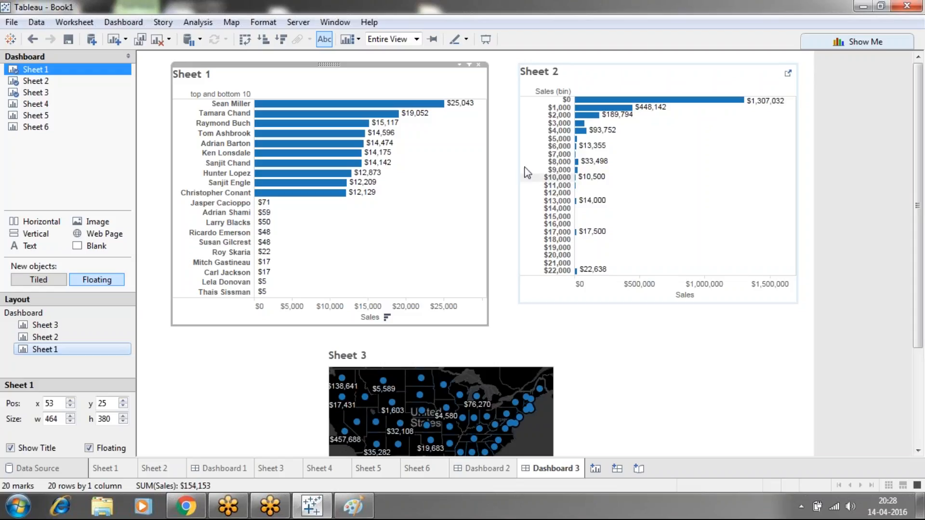
{"action": "left_click", "coordinate": [641, 389]}
Widen the Sheet 3 map on both sides to about 871 pixels starting near x 45, and extend its lower edge downward
{"action": "left_click", "coordinate": [422, 367]}
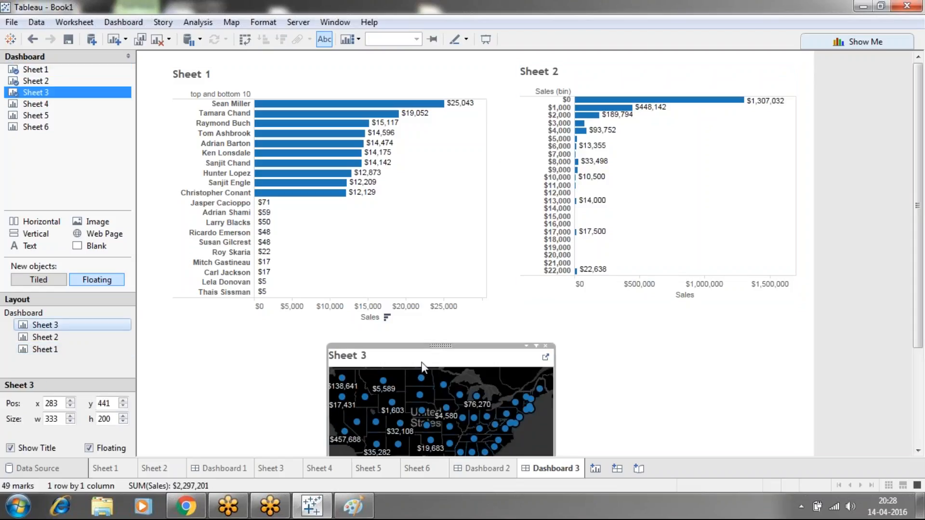
{"action": "left_click_drag", "start_coordinate": [555, 405], "coordinate": [757, 406]}
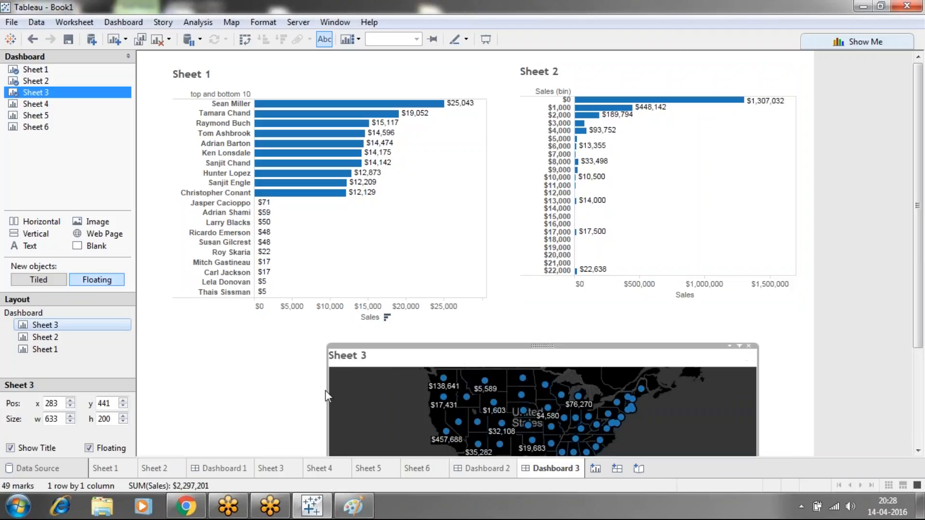
{"action": "left_click_drag", "start_coordinate": [328, 395], "coordinate": [166, 371]}
{"action": "left_click_drag", "start_coordinate": [916, 140], "coordinate": [917, 237]}
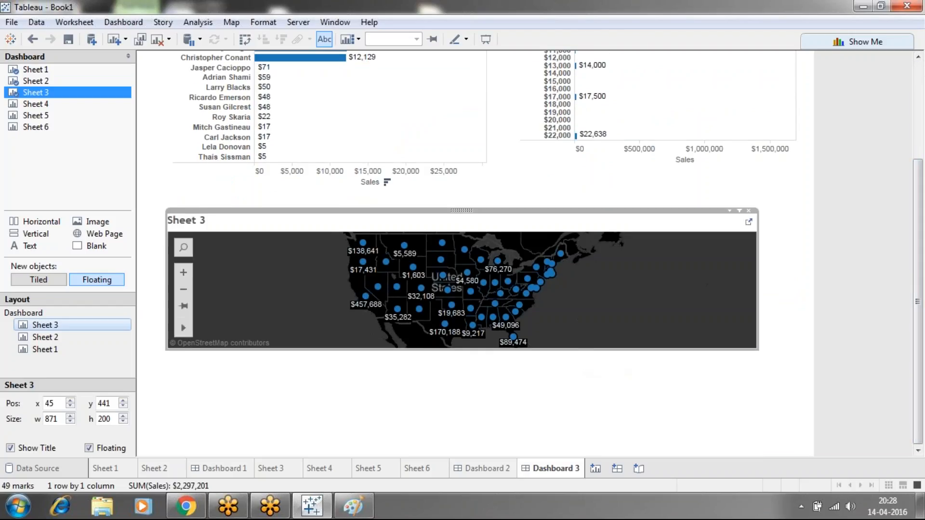
{"action": "left_click_drag", "start_coordinate": [580, 350], "coordinate": [586, 456]}
{"action": "left_click", "coordinate": [789, 312]}
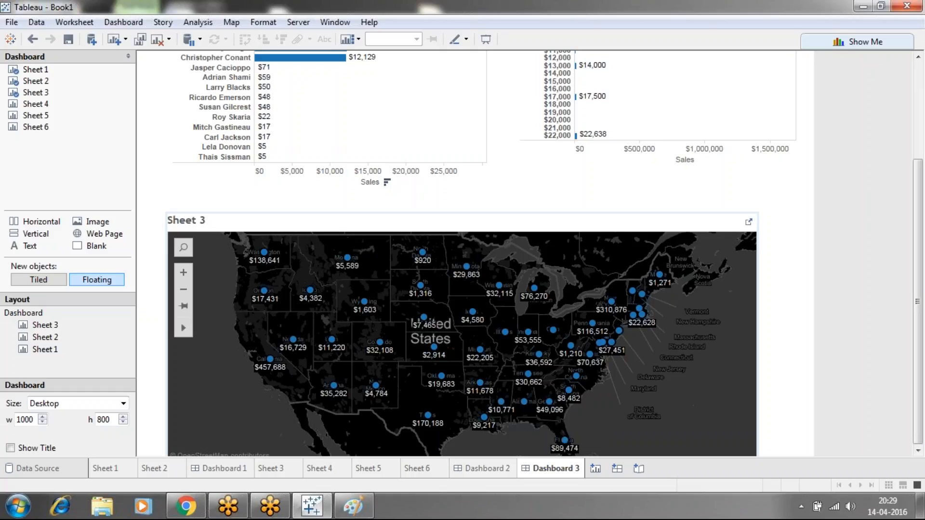
Try the A3 Portrait, Large Blog Portrait and Large Blog size presets on the dashboard in turn
{"action": "left_click", "coordinate": [123, 404]}
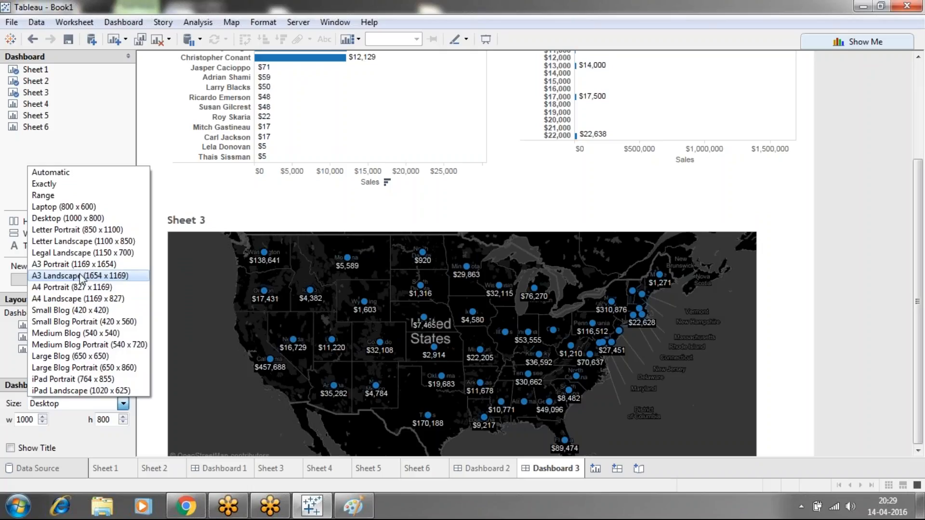
{"action": "left_click", "coordinate": [80, 264]}
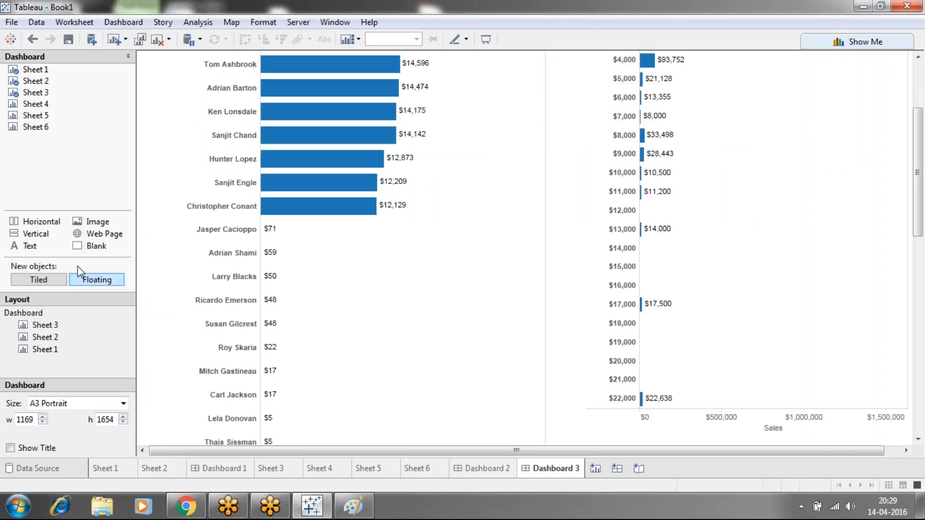
{"action": "left_click", "coordinate": [123, 403]}
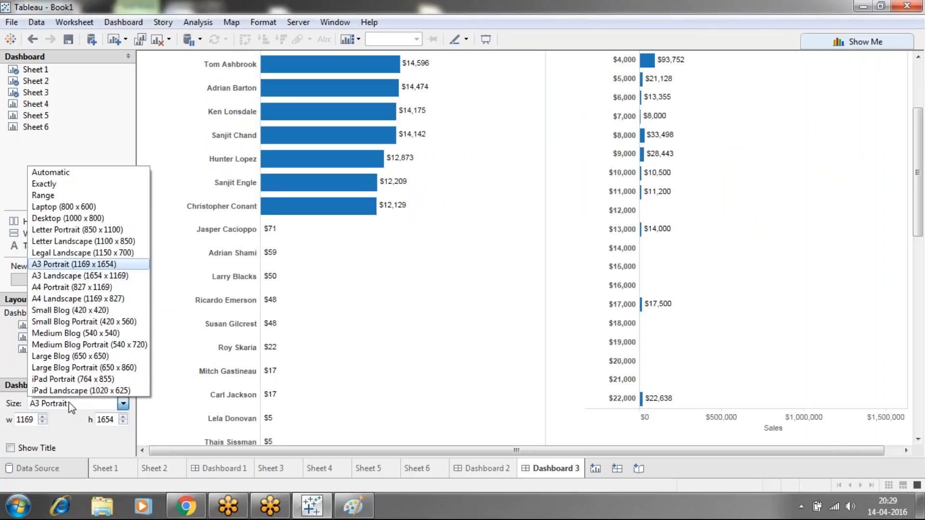
{"action": "left_click", "coordinate": [58, 367]}
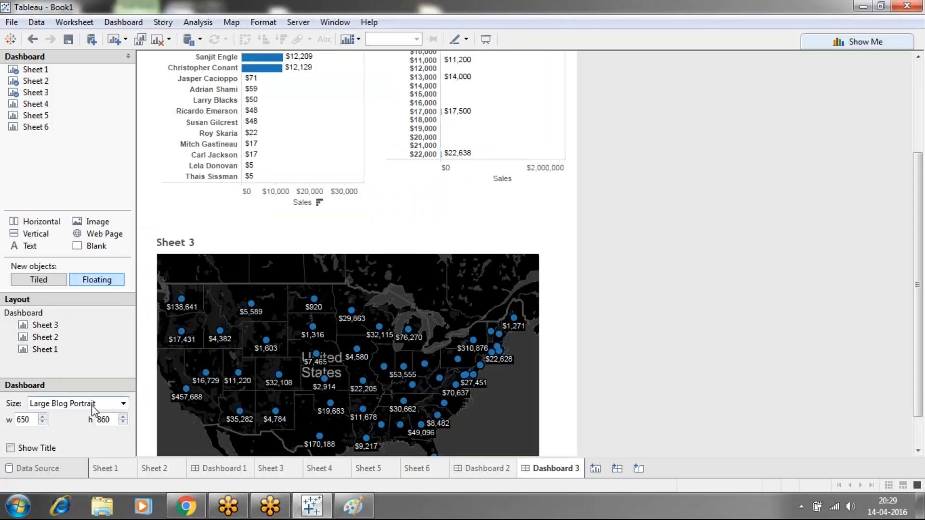
{"action": "left_click", "coordinate": [92, 407]}
{"action": "left_click", "coordinate": [78, 356]}
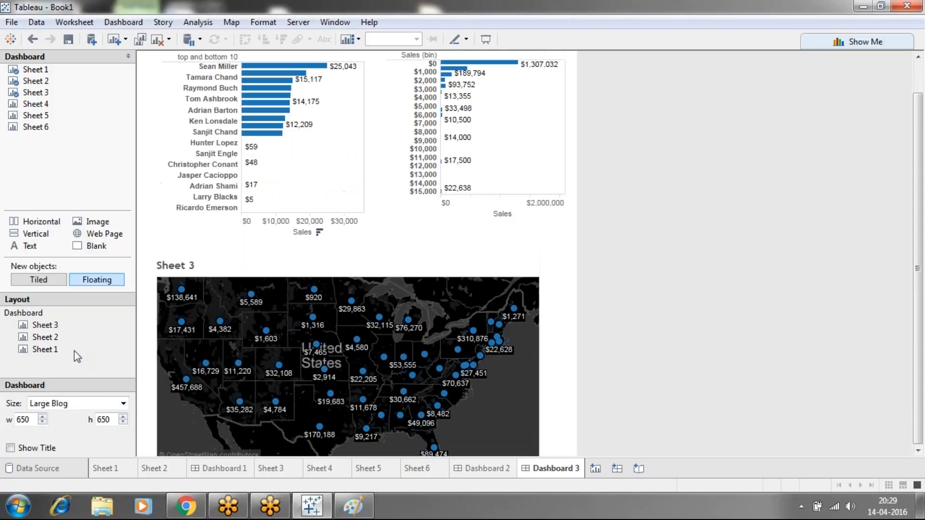
Try the Medium Blog size preset, and set the dashboard size to Desktop (1000 x 800)
{"action": "left_click", "coordinate": [111, 403]}
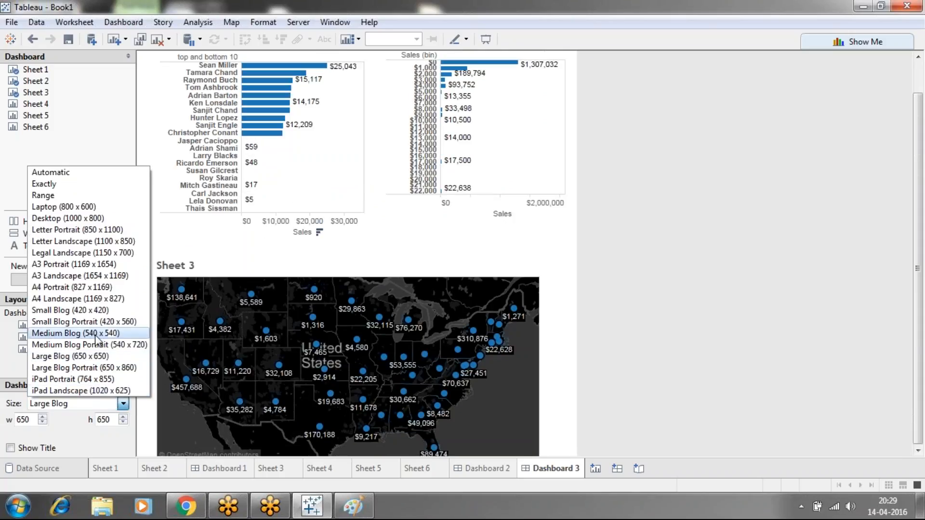
{"action": "left_click", "coordinate": [96, 338]}
{"action": "left_click", "coordinate": [121, 404]}
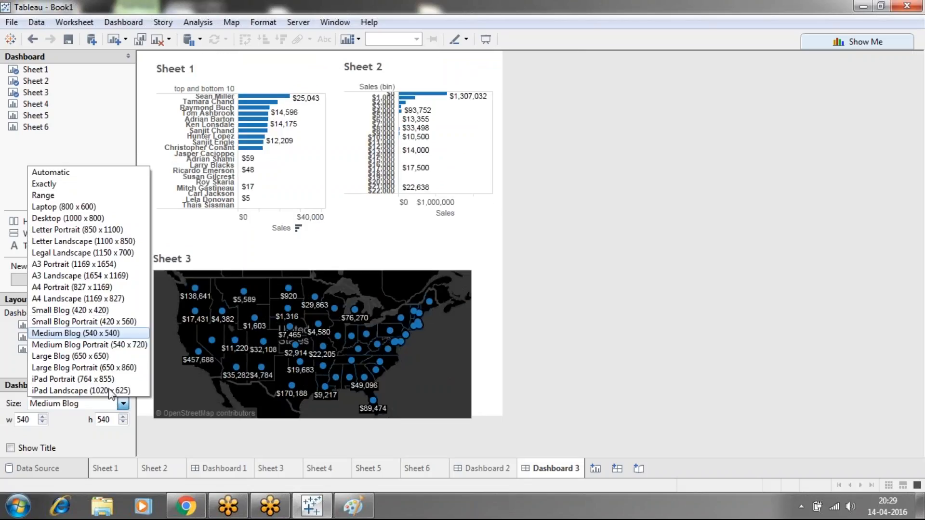
{"action": "left_click", "coordinate": [60, 218]}
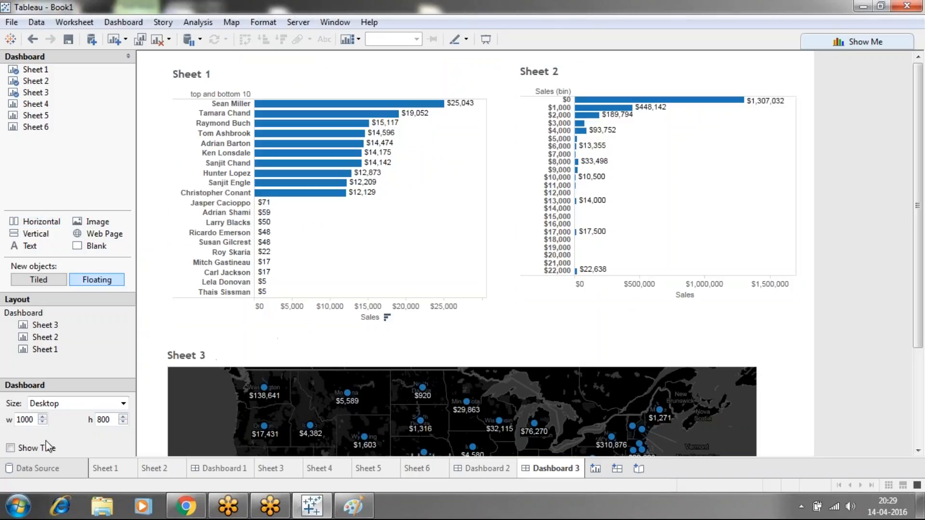
Check the position and size settings of Sheet 3 and Sheet 1, and look over the whole dashboard at Desktop size
{"action": "left_click", "coordinate": [47, 326]}
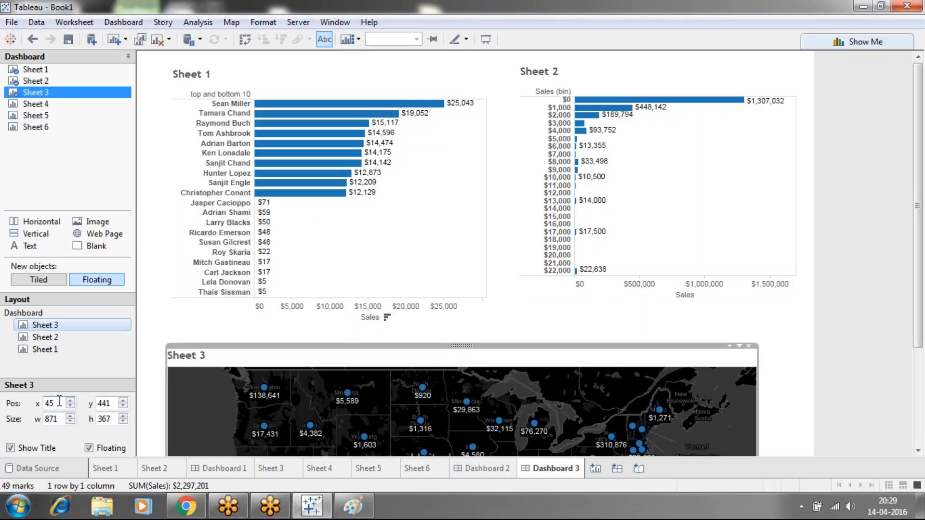
{"action": "left_click", "coordinate": [366, 88]}
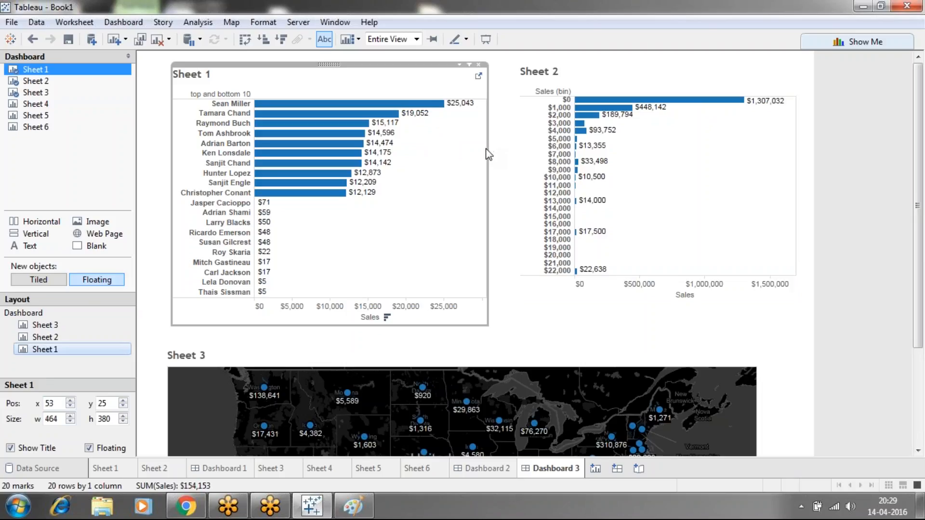
{"action": "left_click", "coordinate": [64, 325]}
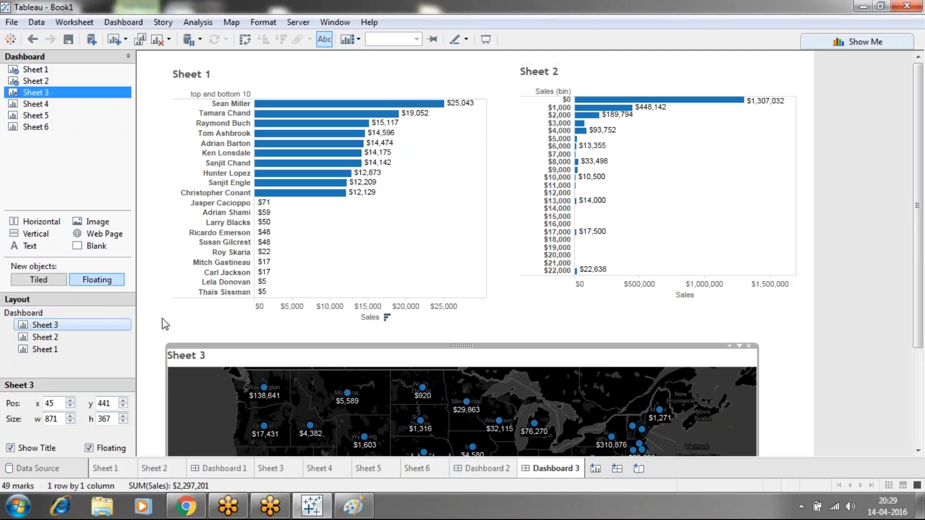
{"action": "left_click", "coordinate": [919, 368]}
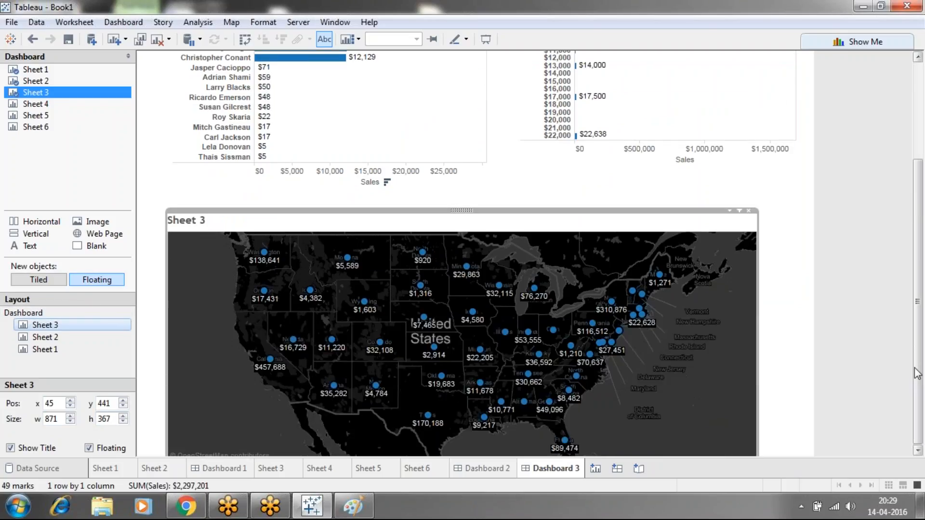
{"action": "left_click", "coordinate": [914, 140]}
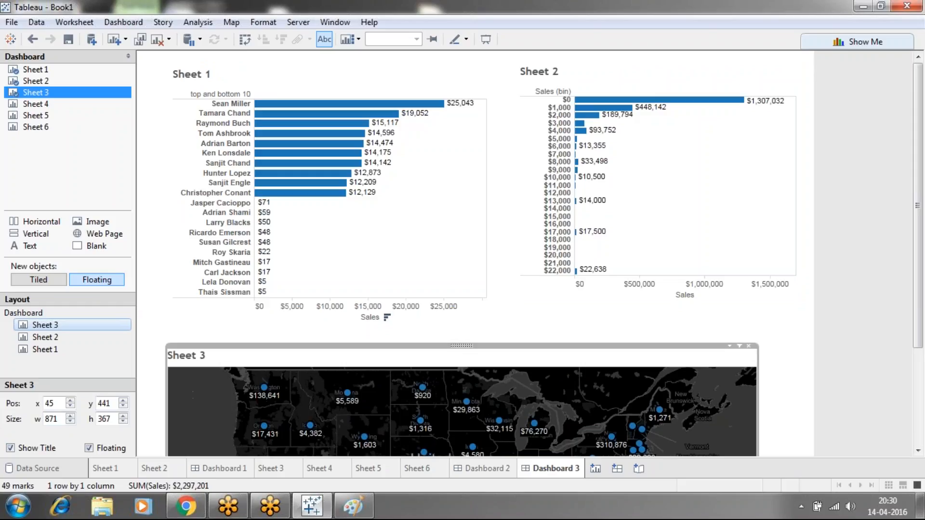
{"action": "left_click", "coordinate": [859, 314]}
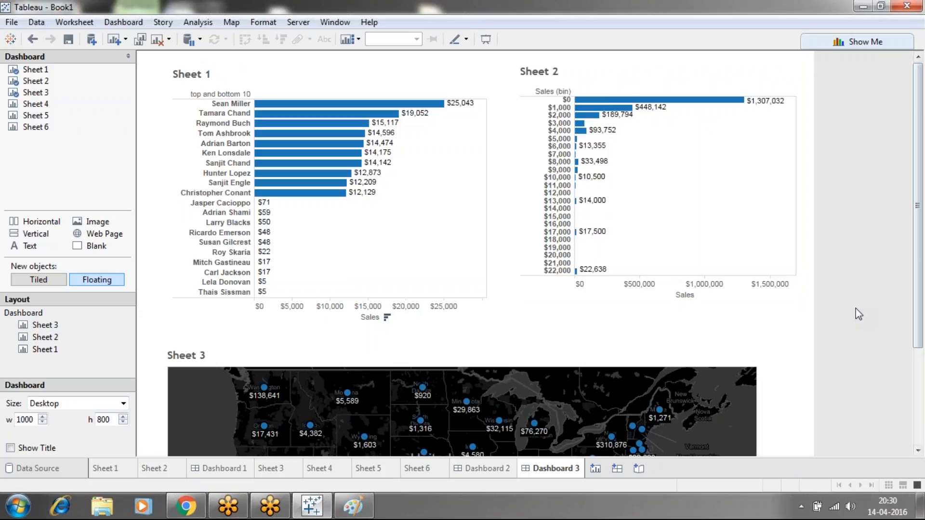
{"action": "left_click", "coordinate": [917, 395]}
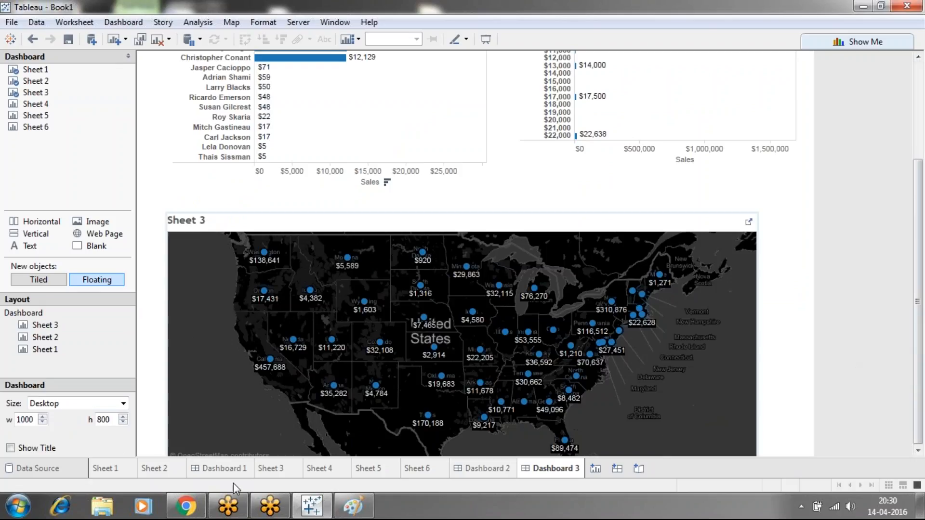
Show the dashboard title and replace its sheet-name placeholder with the text "states wise sales"
{"action": "left_click", "coordinate": [9, 449]}
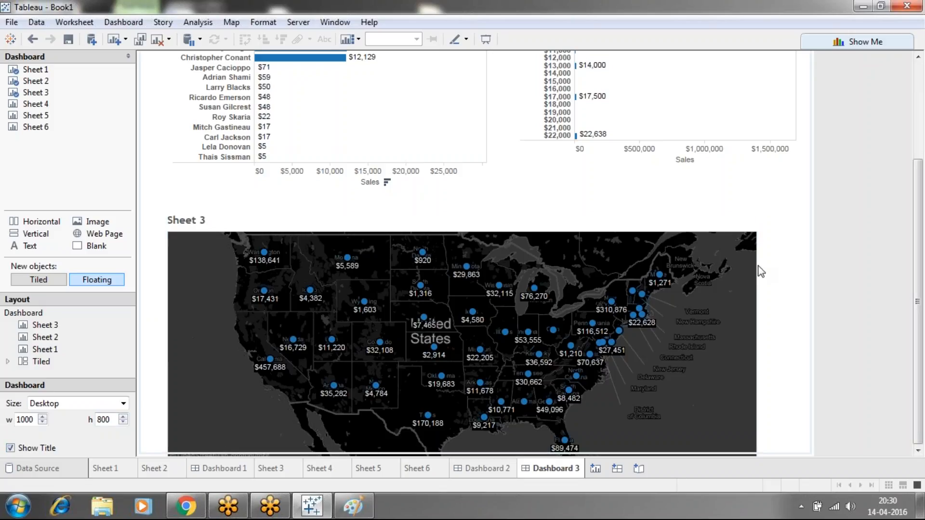
{"action": "scroll", "coordinate": [921, 253], "scroll_direction": "up", "scroll_amount": 5}
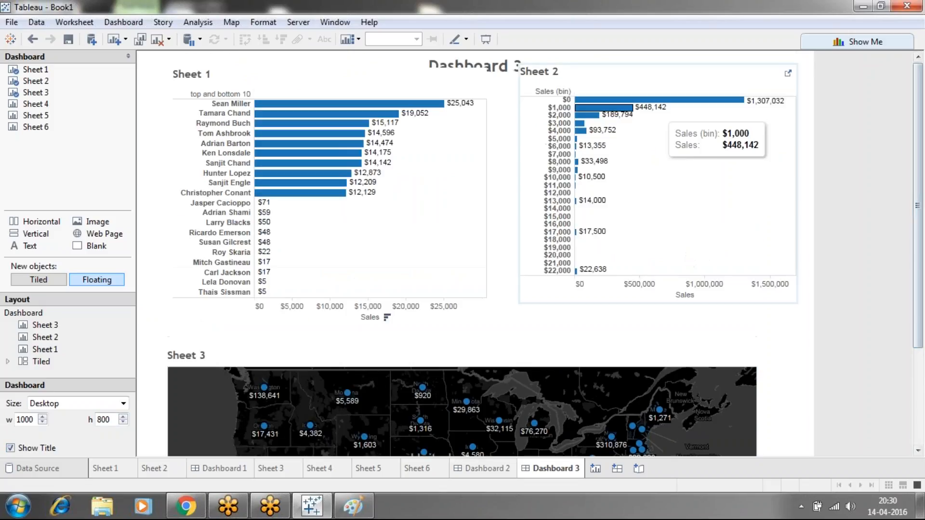
{"action": "double_click", "coordinate": [483, 67]}
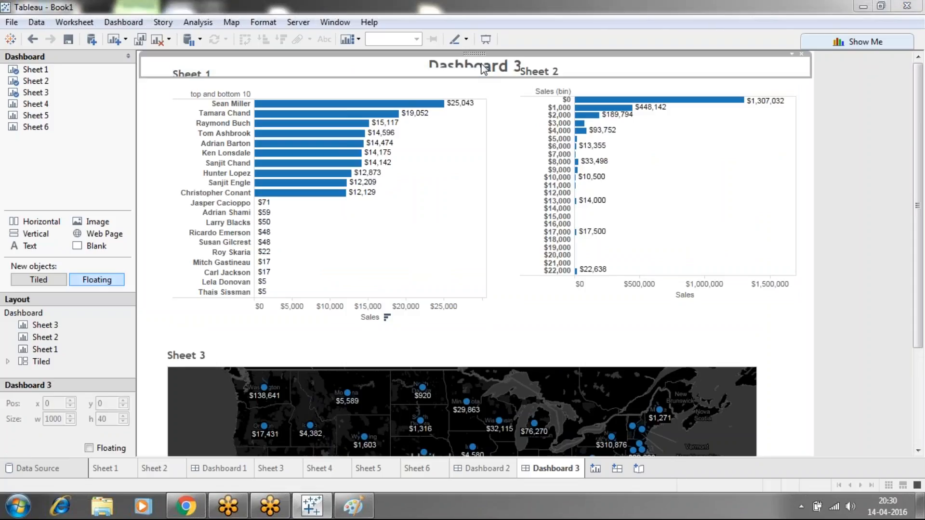
{"action": "left_click_drag", "start_coordinate": [517, 199], "coordinate": [403, 190]}
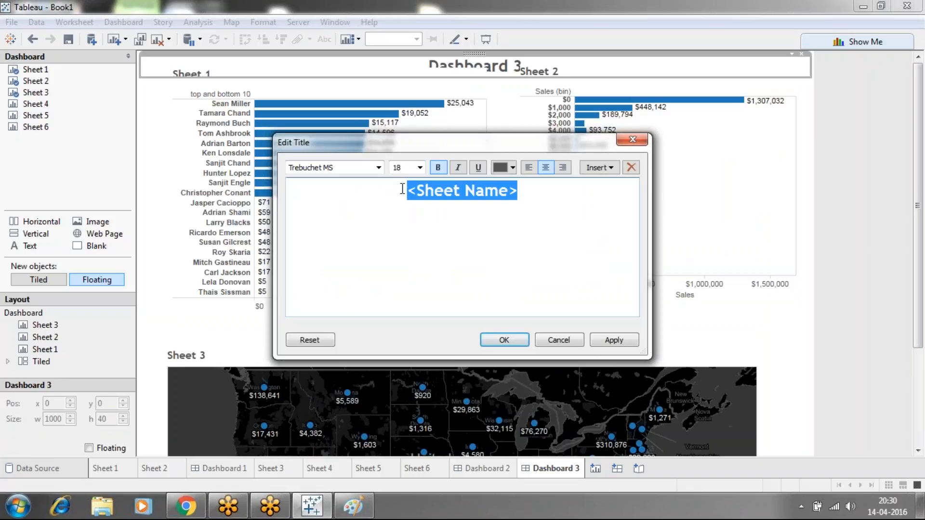
{"action": "type", "text": "s"}
{"action": "key", "text": "BackSpace"}
{"action": "type", "text": "d"}
{"action": "key", "text": "BackSpace"}
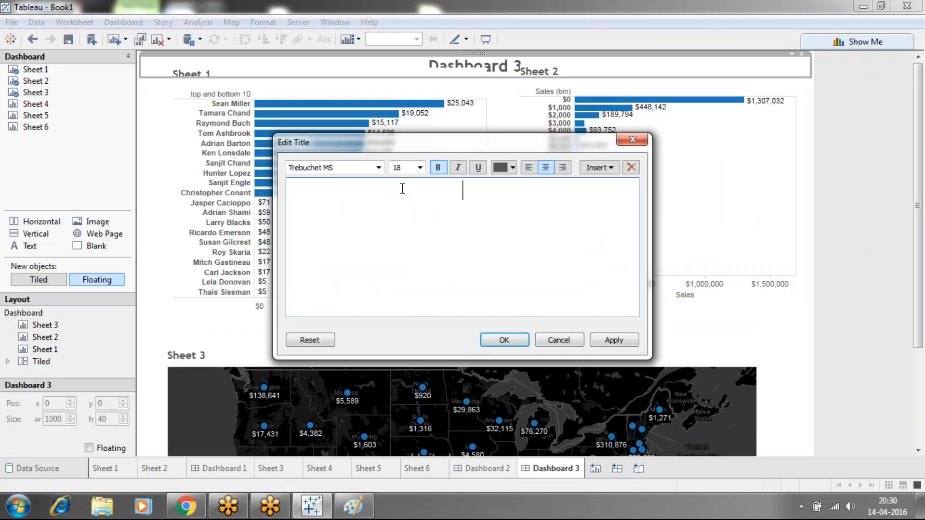
{"action": "type", "text": "states of sales"}
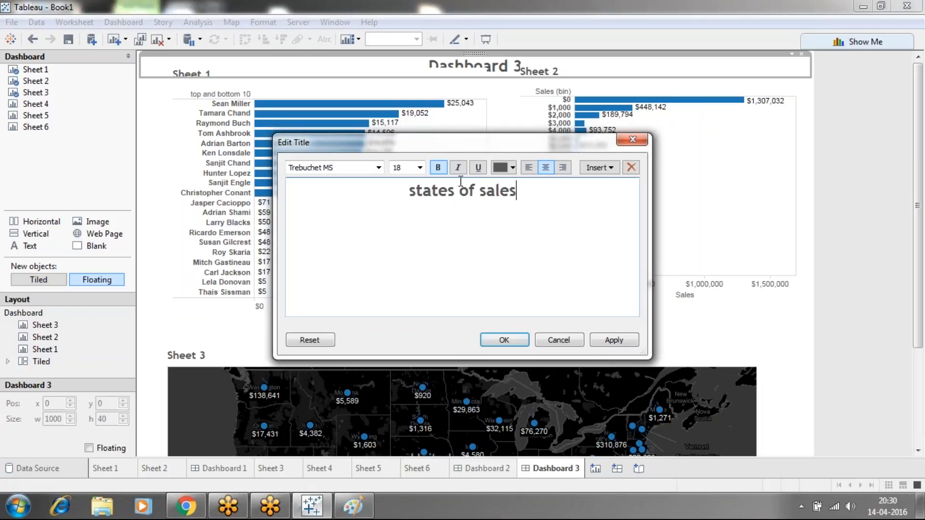
{"action": "key", "text": "BackSpace"}
{"action": "key", "text": "BackSpace"}
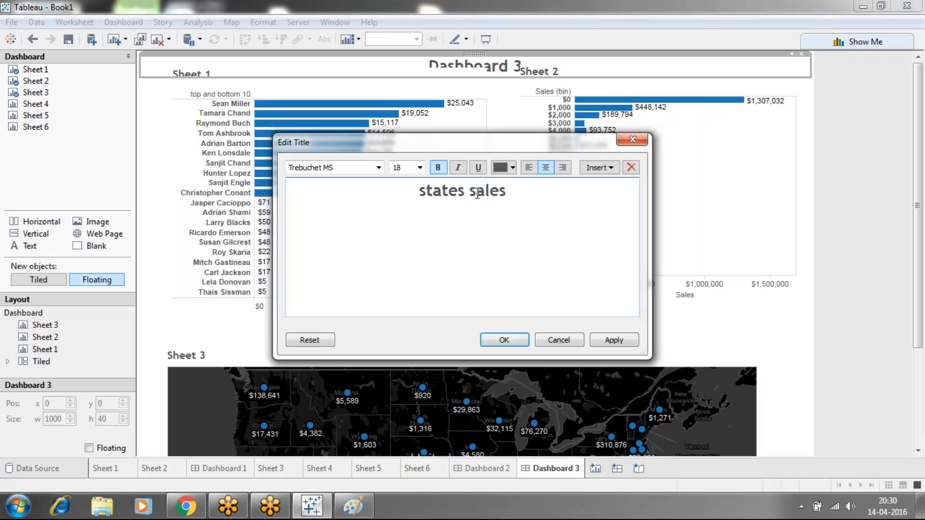
{"action": "type", "text": "wise"}
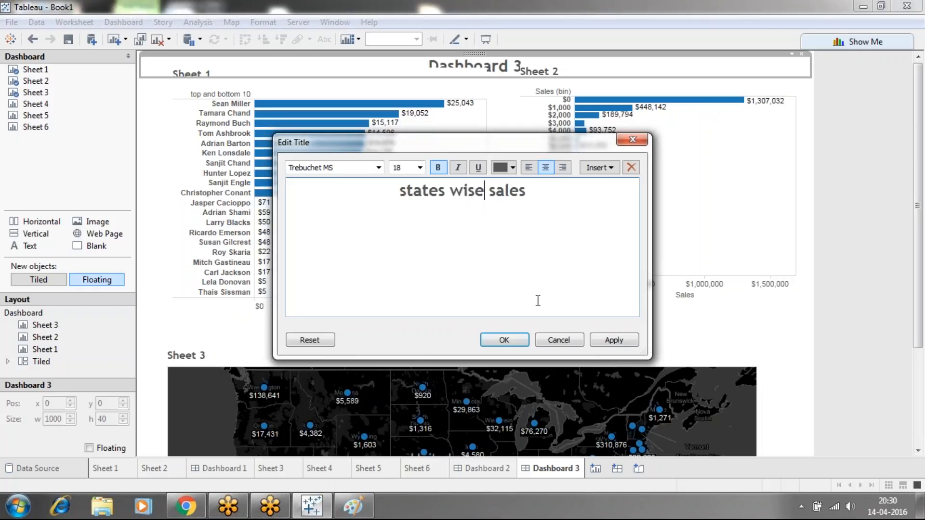
Colour the whole dashboard title text dark red and apply the title change
{"action": "left_click_drag", "start_coordinate": [539, 195], "coordinate": [400, 192]}
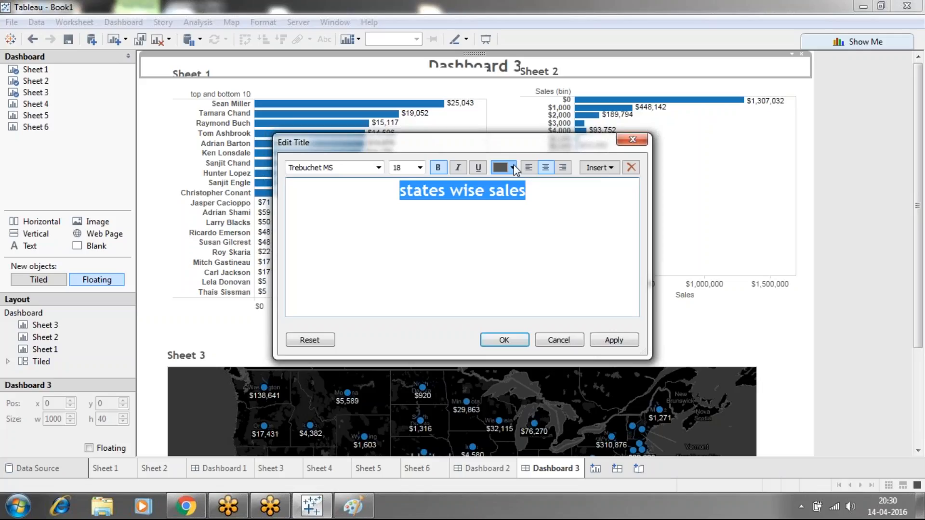
{"action": "left_click", "coordinate": [514, 169]}
{"action": "left_click", "coordinate": [538, 186]}
{"action": "left_click", "coordinate": [614, 341]}
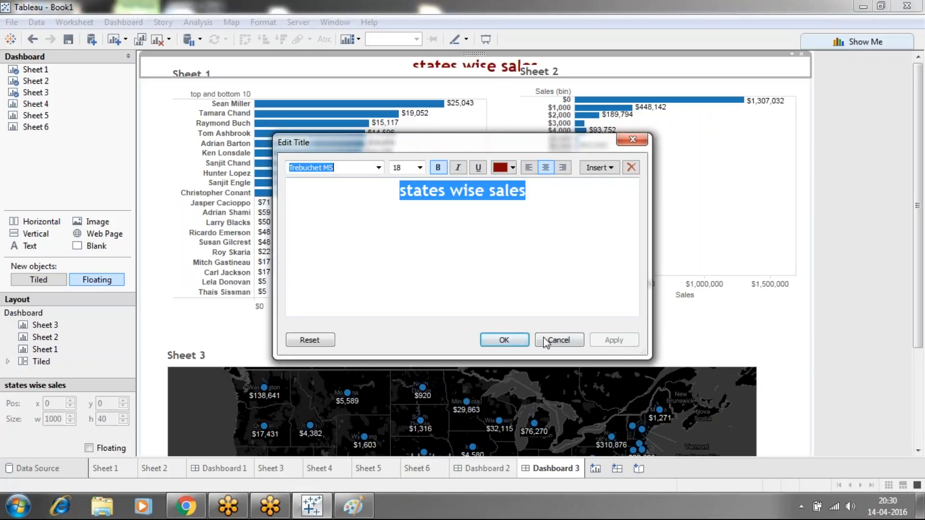
{"action": "left_click", "coordinate": [499, 340]}
Move Sheet 1 down to about y 61 and Sheet 2 down to about y 50 so both clear the dashboard title
{"action": "left_click", "coordinate": [297, 79]}
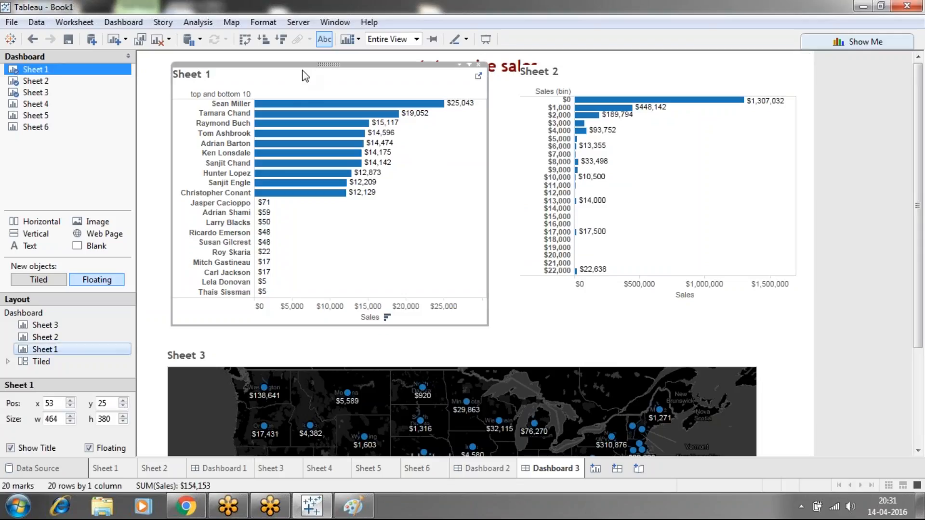
{"action": "left_click_drag", "start_coordinate": [327, 64], "coordinate": [328, 88]}
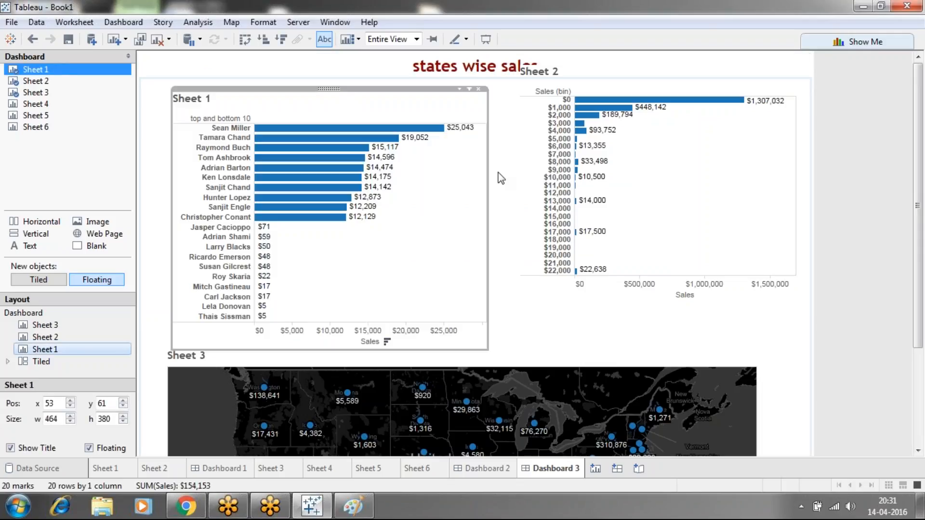
{"action": "left_click", "coordinate": [648, 84]}
{"action": "left_click_drag", "start_coordinate": [656, 62], "coordinate": [655, 82]}
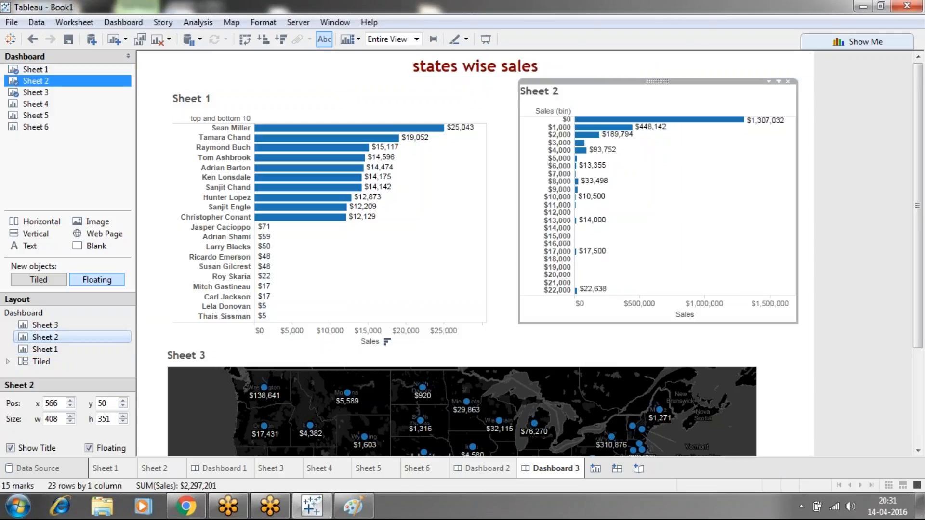
{"action": "left_click", "coordinate": [826, 154]}
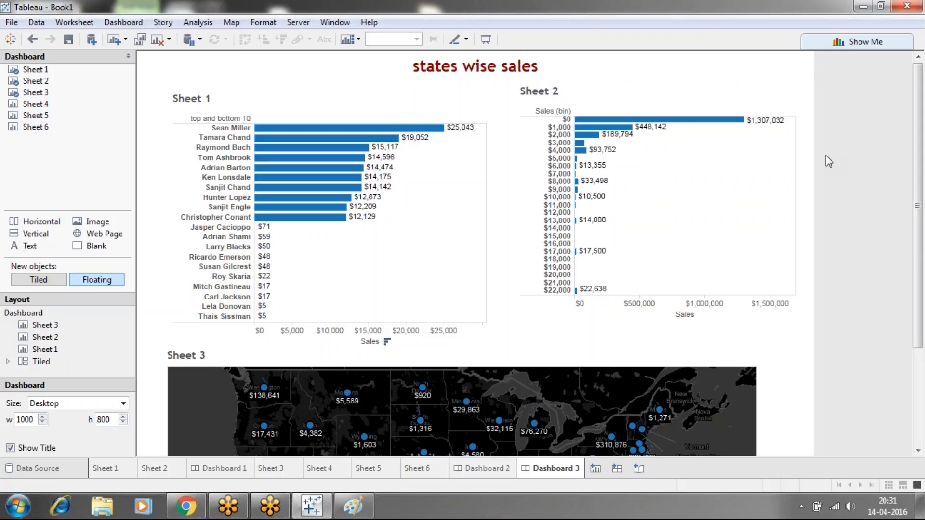
Create a new dashboard, set new objects to Tiled and place a horizontal container on it
{"action": "left_click", "coordinate": [617, 469]}
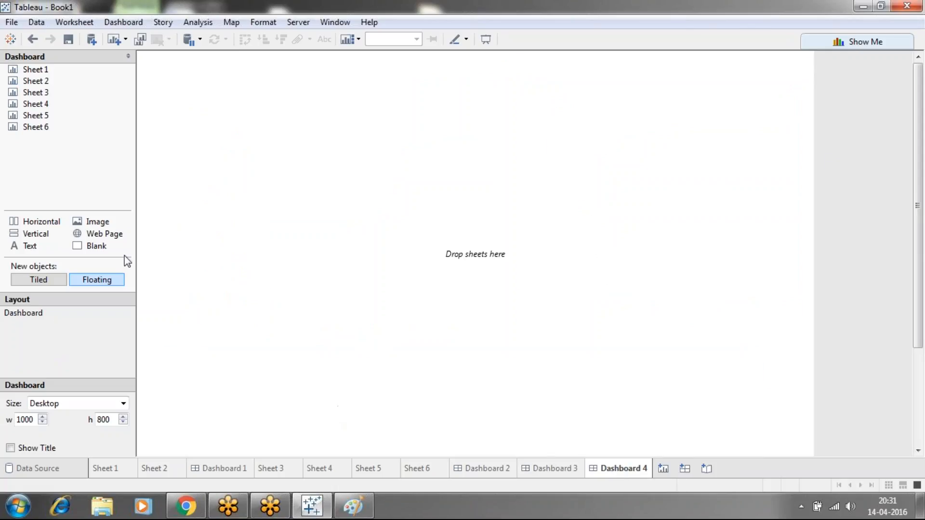
{"action": "left_click_drag", "start_coordinate": [54, 229], "coordinate": [4, 212]}
{"action": "left_click", "coordinate": [44, 276]}
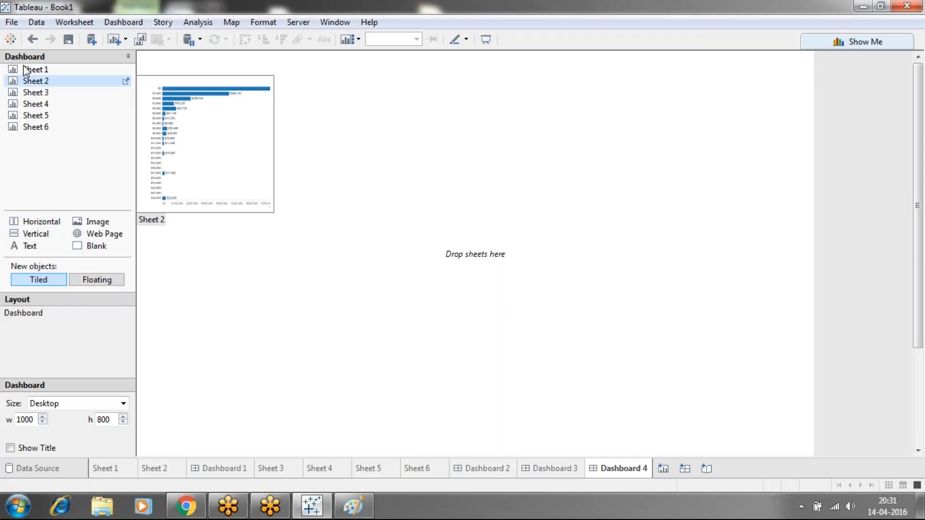
{"action": "left_click", "coordinate": [96, 282]}
{"action": "left_click", "coordinate": [51, 282]}
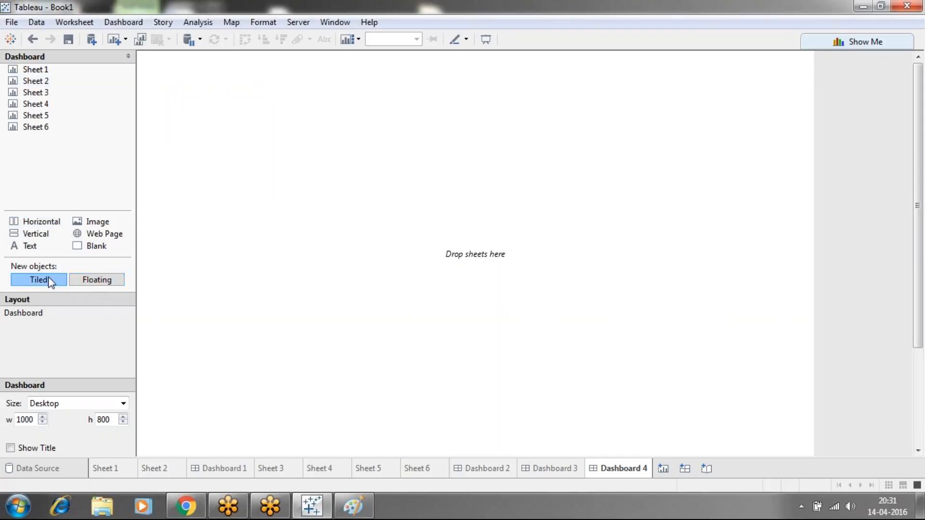
{"action": "left_click_drag", "start_coordinate": [39, 222], "coordinate": [233, 261]}
Try adding Sheet 1 as a floating object and removing its top parameter control, and undo these changes
{"action": "left_click", "coordinate": [97, 282]}
{"action": "left_click_drag", "start_coordinate": [34, 70], "coordinate": [212, 120]}
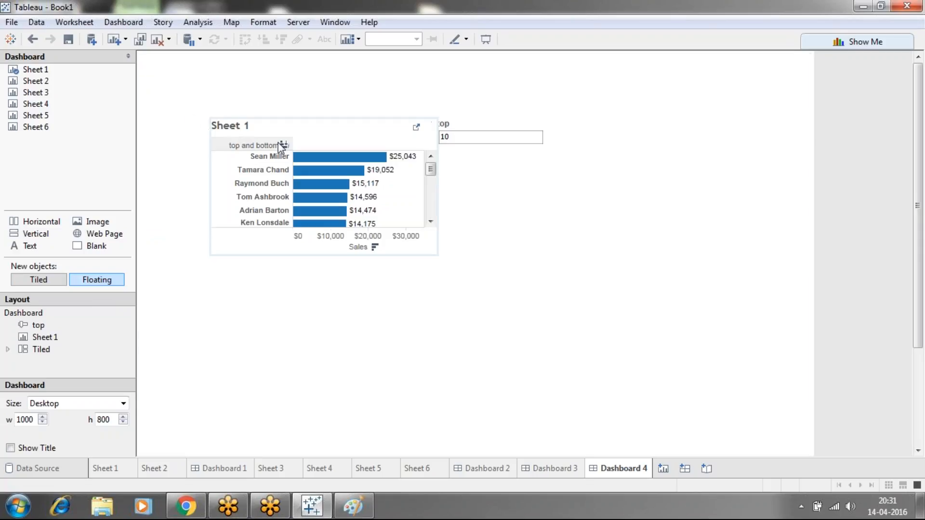
{"action": "left_click", "coordinate": [477, 136]}
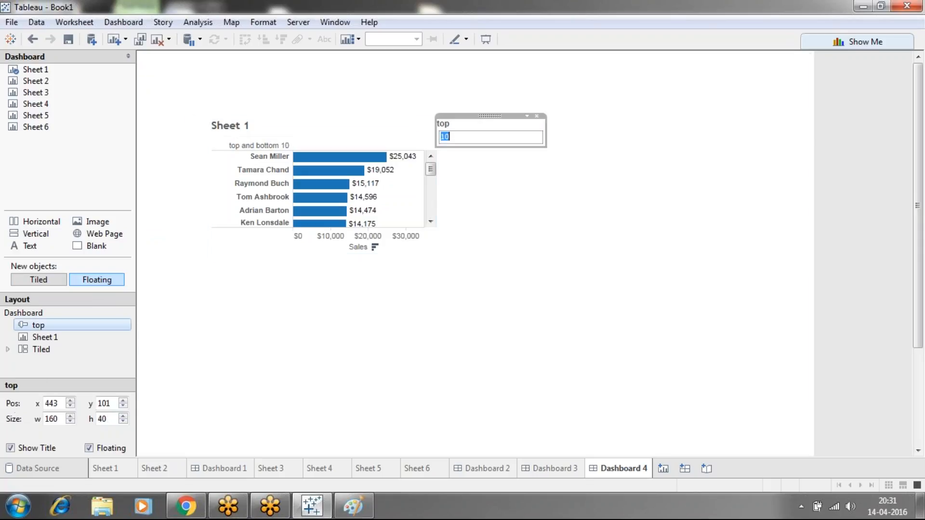
{"action": "left_click", "coordinate": [536, 115]}
{"action": "key", "text": "ctrl+z"}
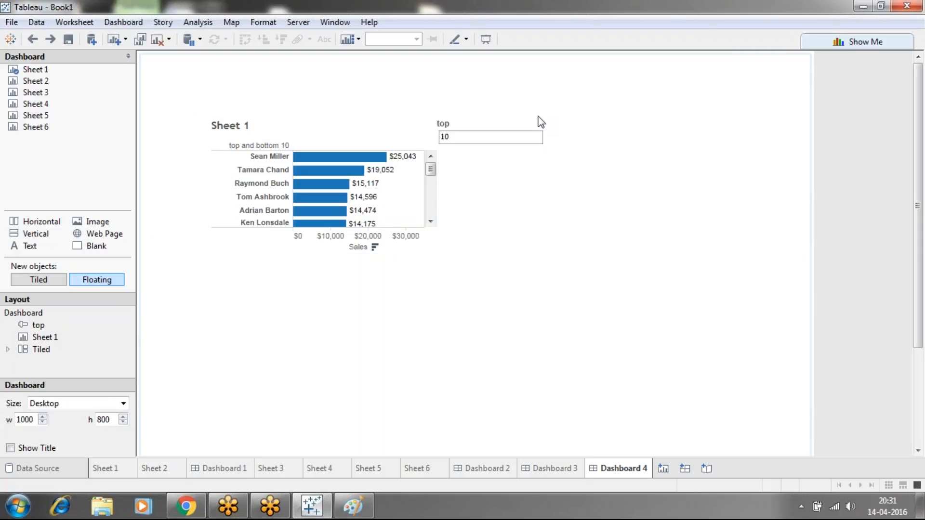
{"action": "key", "text": "ctrl+z"}
Add Sheets 1, 2, 3 and 4 as tiled objects, stacked from the top in the order Sheet 3, Sheet 4, Sheet 2, Sheet 1
{"action": "left_click", "coordinate": [48, 282]}
{"action": "left_click_drag", "start_coordinate": [34, 70], "coordinate": [202, 182]}
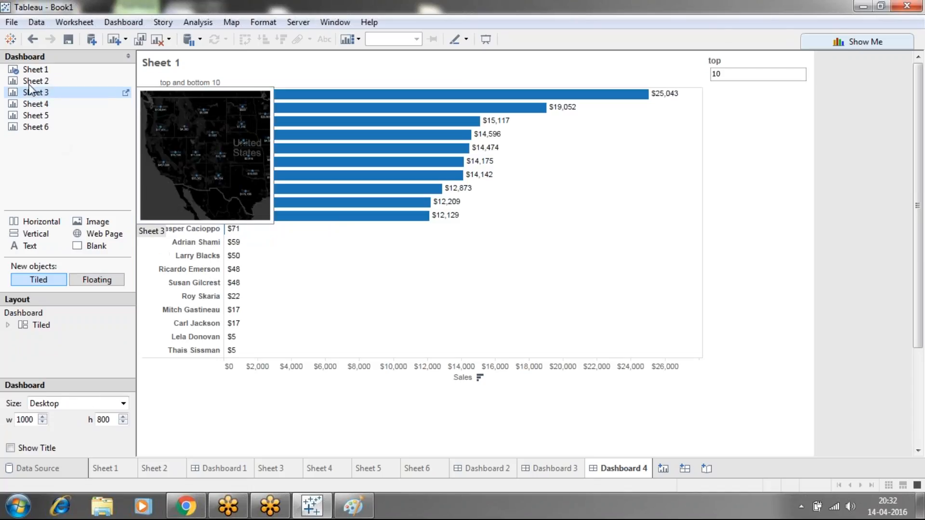
{"action": "left_click_drag", "start_coordinate": [35, 81], "coordinate": [383, 203]}
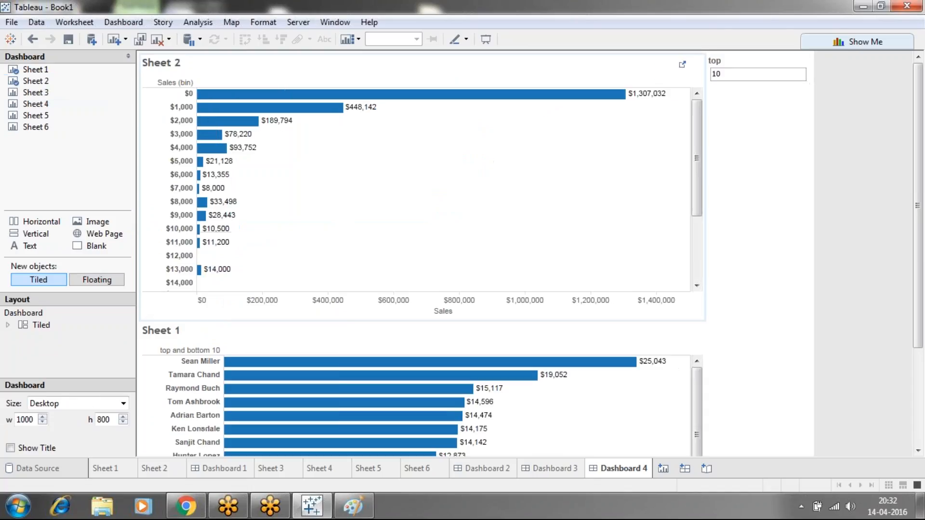
{"action": "left_click_drag", "start_coordinate": [36, 92], "coordinate": [345, 168]}
{"action": "left_click_drag", "start_coordinate": [23, 109], "coordinate": [337, 219]}
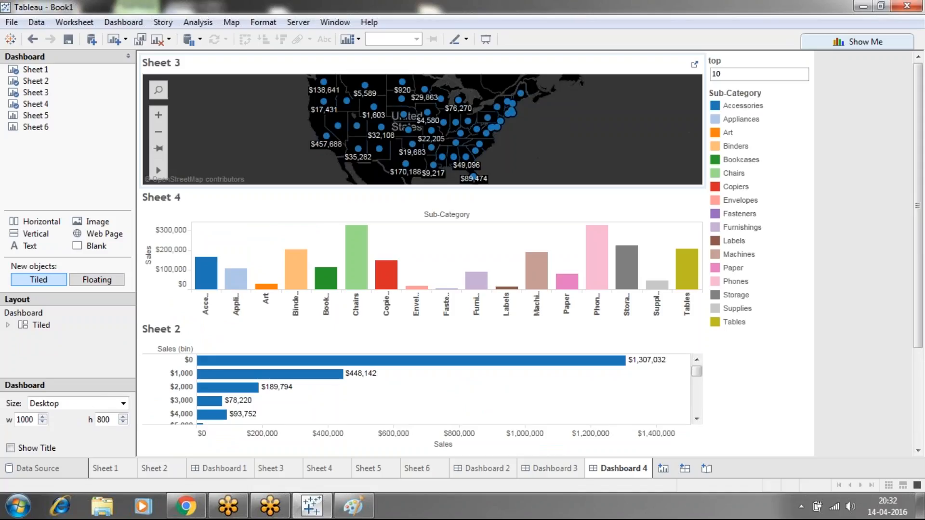
{"action": "left_click", "coordinate": [611, 69]}
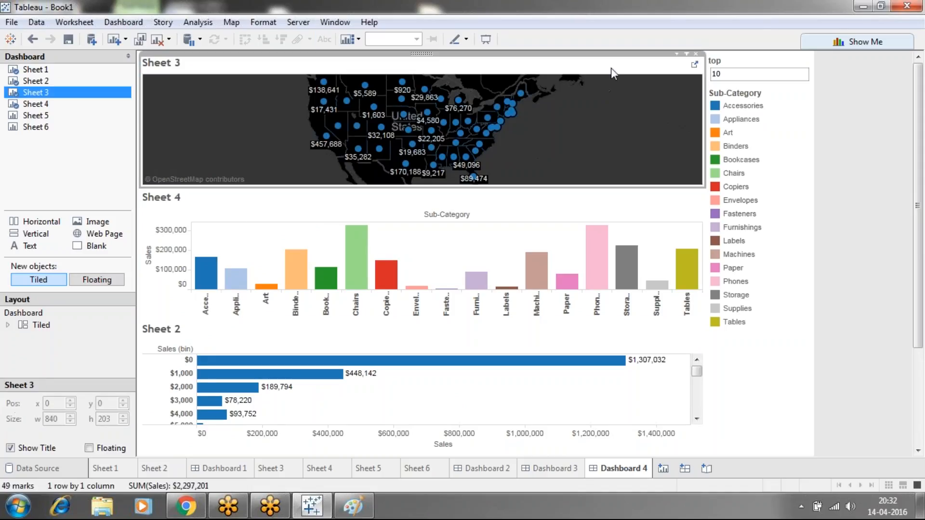
{"action": "left_click_drag", "start_coordinate": [919, 126], "coordinate": [912, 75]}
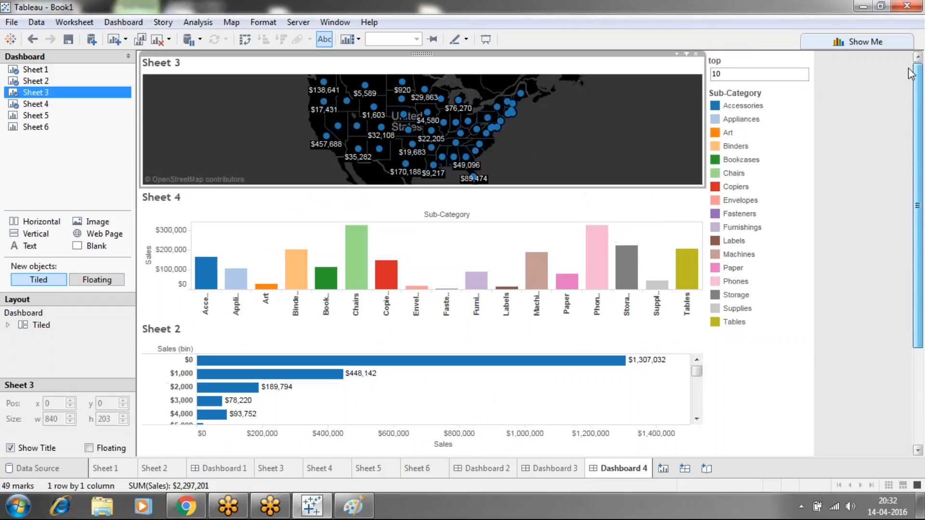
Remove the top parameter control and the Sub-Category colour legend from Dashboard 4
{"action": "left_click", "coordinate": [773, 63]}
{"action": "left_click", "coordinate": [805, 53]}
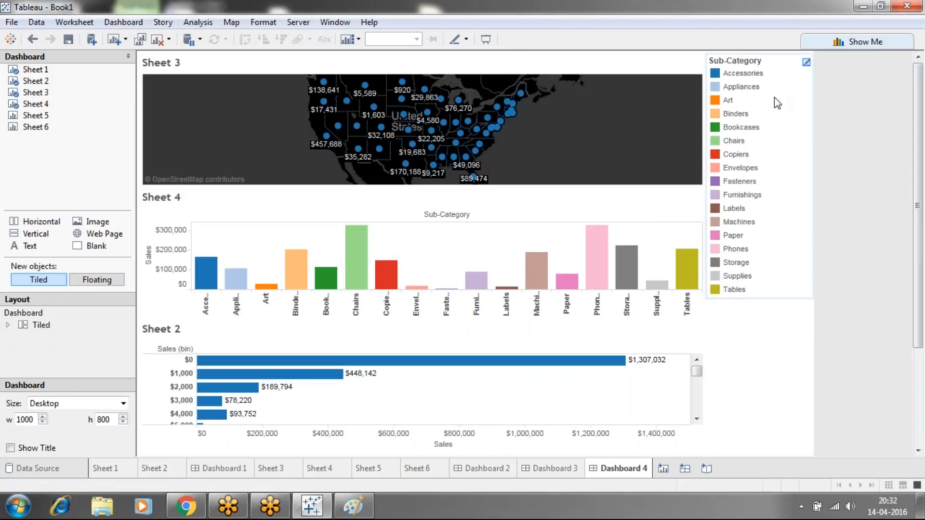
{"action": "left_click", "coordinate": [771, 108]}
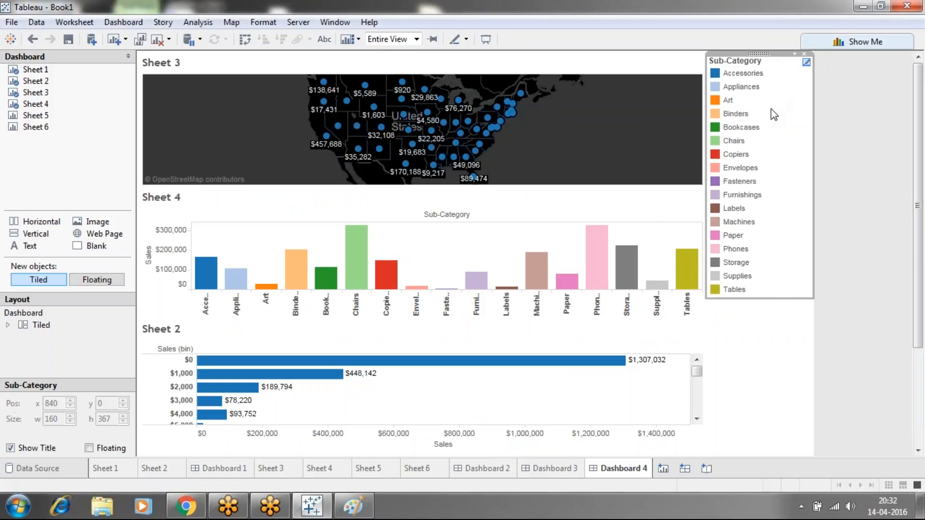
{"action": "left_click", "coordinate": [804, 54]}
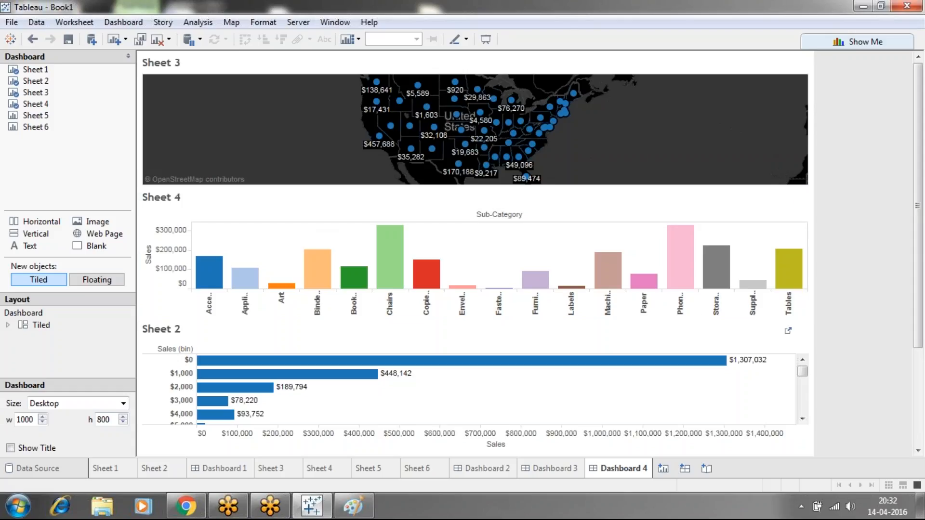
{"action": "left_click", "coordinate": [126, 468]}
{"action": "left_click", "coordinate": [147, 468]}
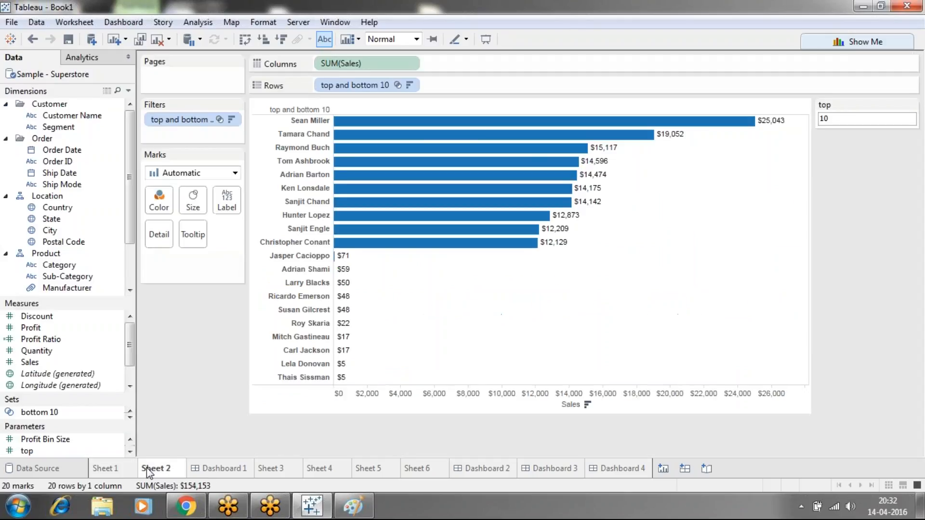
{"action": "left_click", "coordinate": [611, 469]}
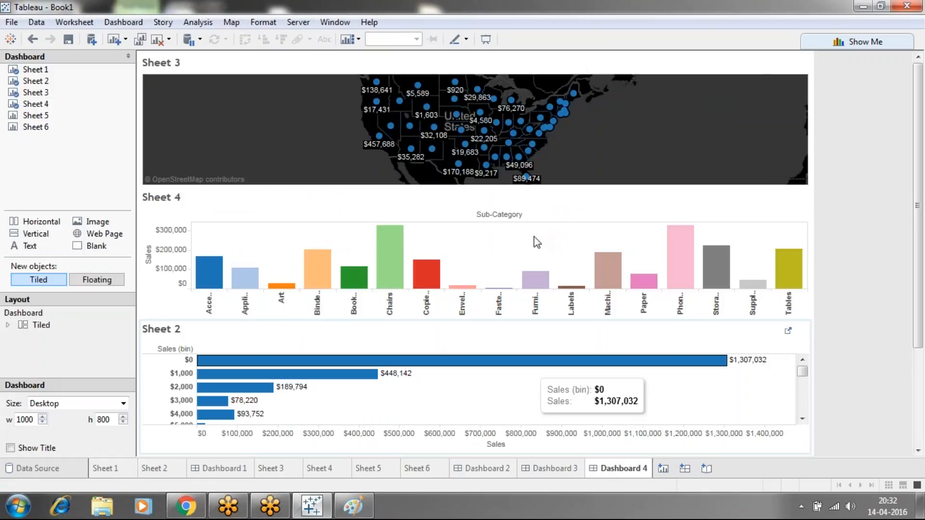
{"action": "left_click_drag", "start_coordinate": [922, 88], "coordinate": [917, 61]}
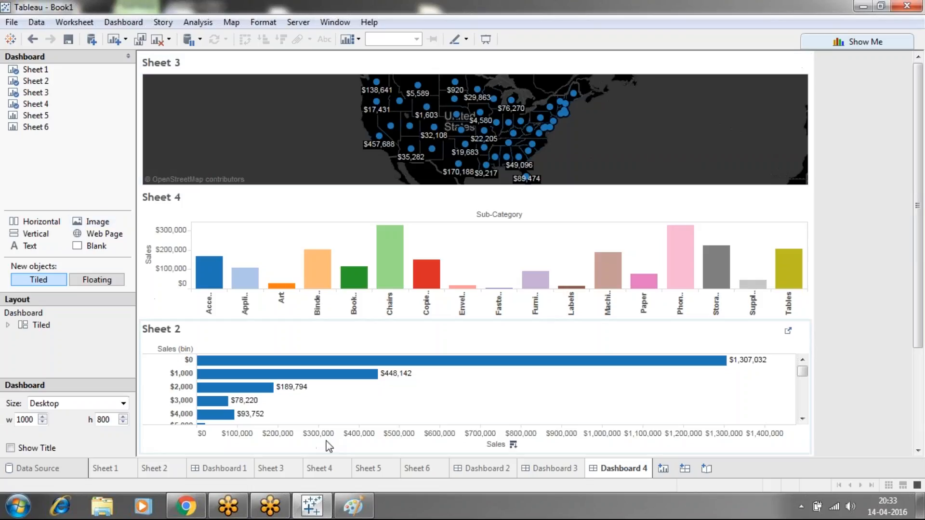
Undo the removals and the sheet additions until no worksheets remain on Dashboard 4
{"action": "key", "text": "ctrl+z"}
{"action": "key", "text": "ctrl+z"}
{"action": "key", "text": "ctrl+z"}
{"action": "key", "text": "ctrl+z"}
{"action": "key", "text": "ctrl+z"}
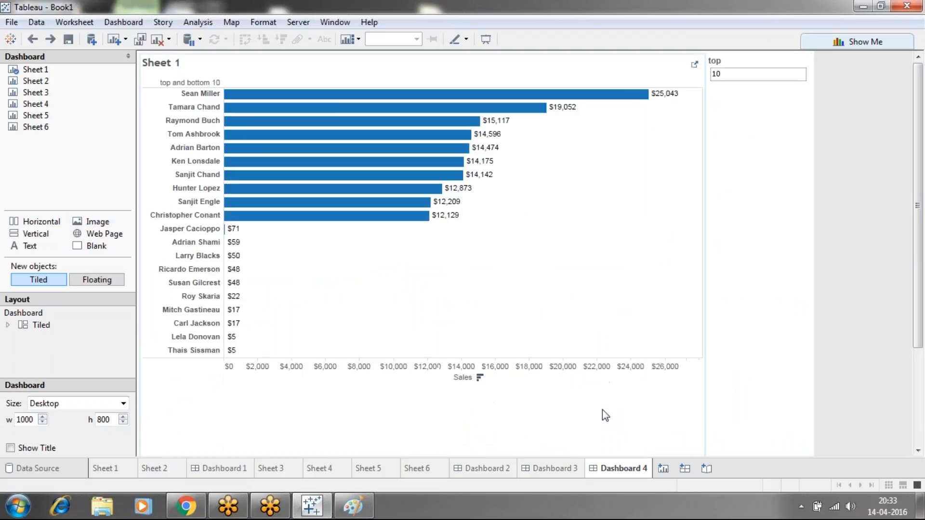
{"action": "key", "text": "ctrl+z"}
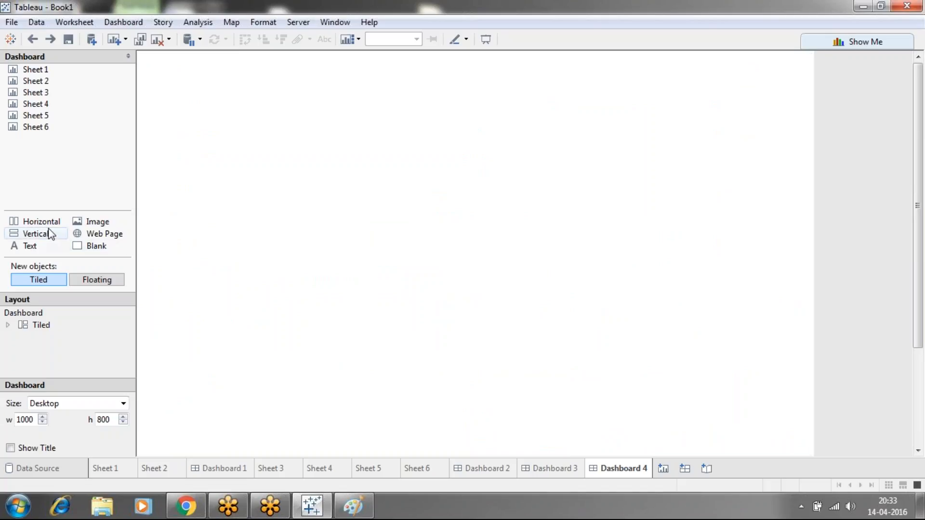
Try adding the Chrysanthemum sample picture as a tiled image object, and undo the addition
{"action": "left_click_drag", "start_coordinate": [90, 225], "coordinate": [261, 131]}
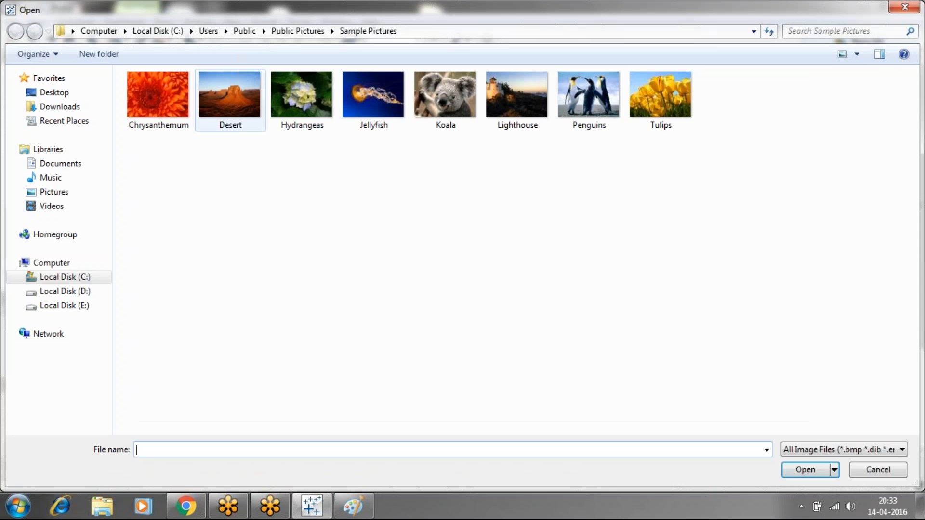
{"action": "left_click", "coordinate": [153, 96]}
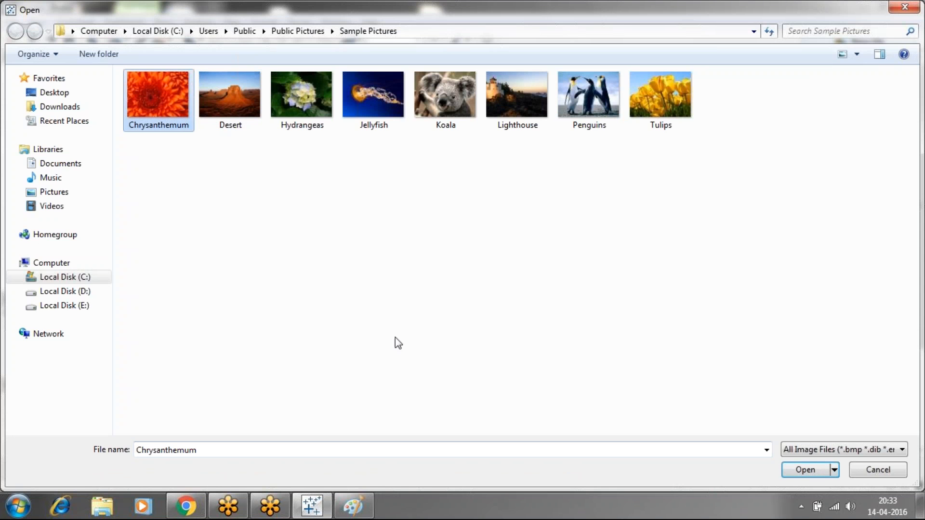
{"action": "left_click", "coordinate": [795, 474]}
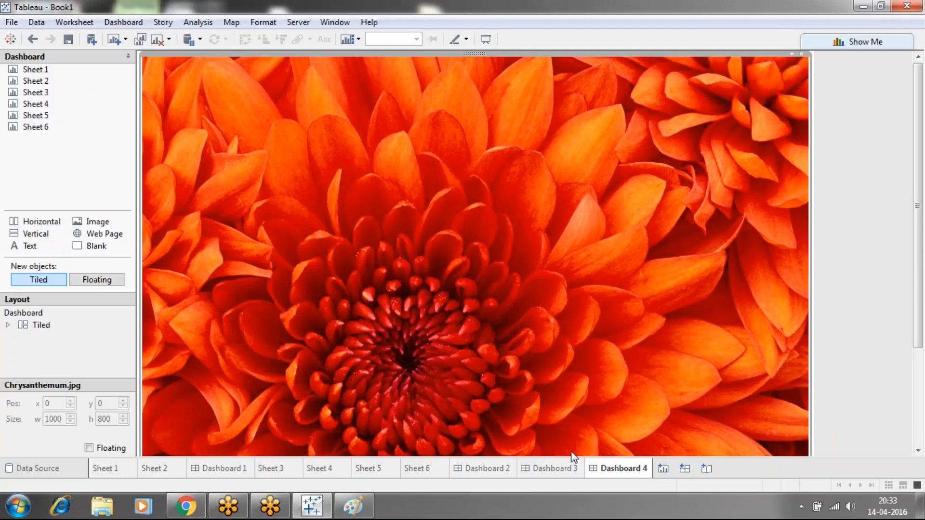
{"action": "key", "text": "ctrl+z"}
Set new objects to Floating and add the Chrysanthemum sample picture as an image near the dashboard's upper left
{"action": "left_click", "coordinate": [96, 280]}
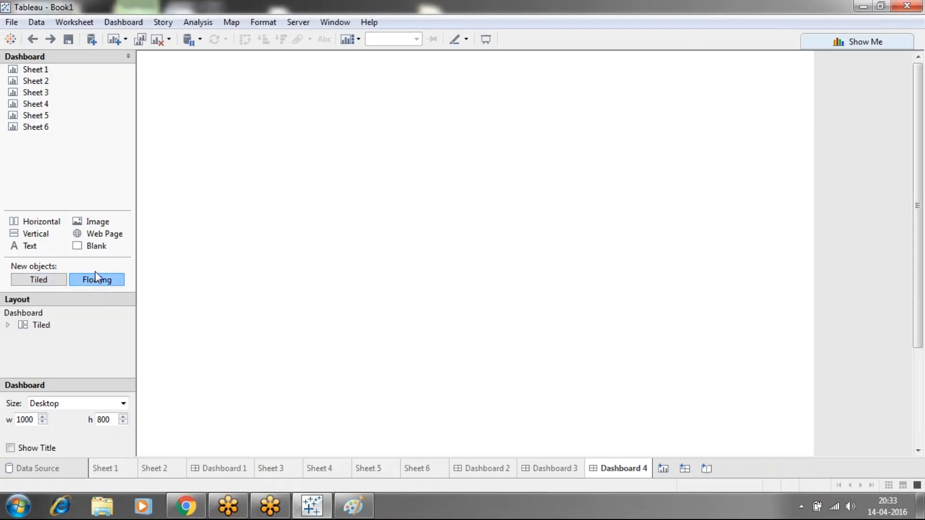
{"action": "left_click_drag", "start_coordinate": [88, 220], "coordinate": [181, 100]}
{"action": "left_click", "coordinate": [179, 101]}
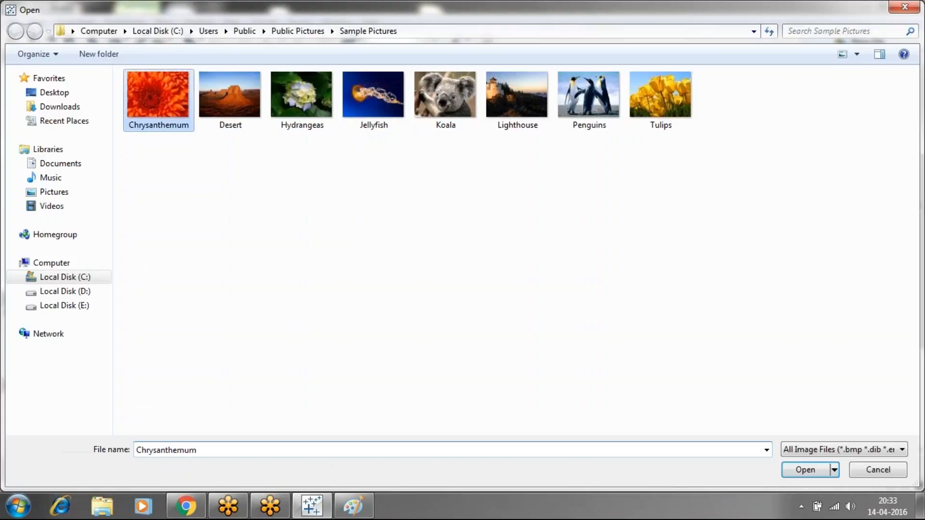
{"action": "left_click", "coordinate": [806, 474]}
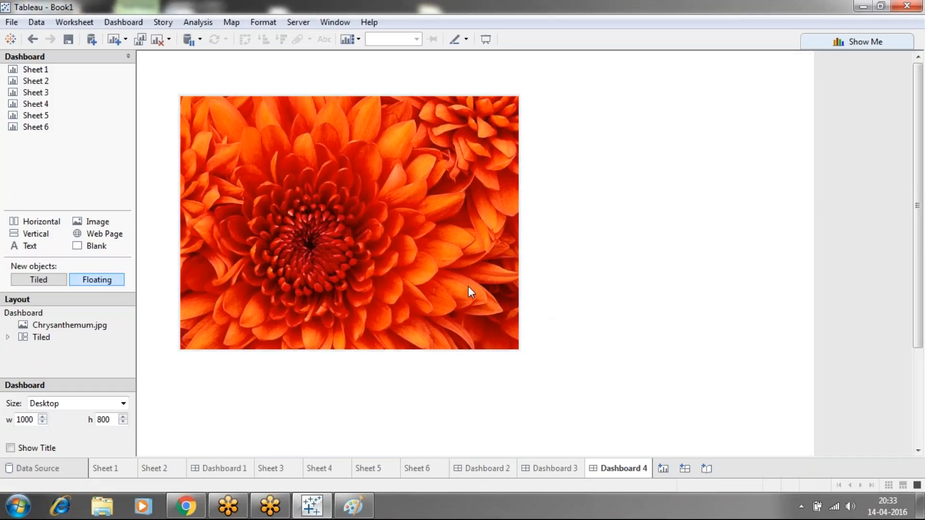
Shrink the Chrysanthemum image to about 224 by 167 and move it to about x 15, y 20
{"action": "left_click", "coordinate": [487, 322]}
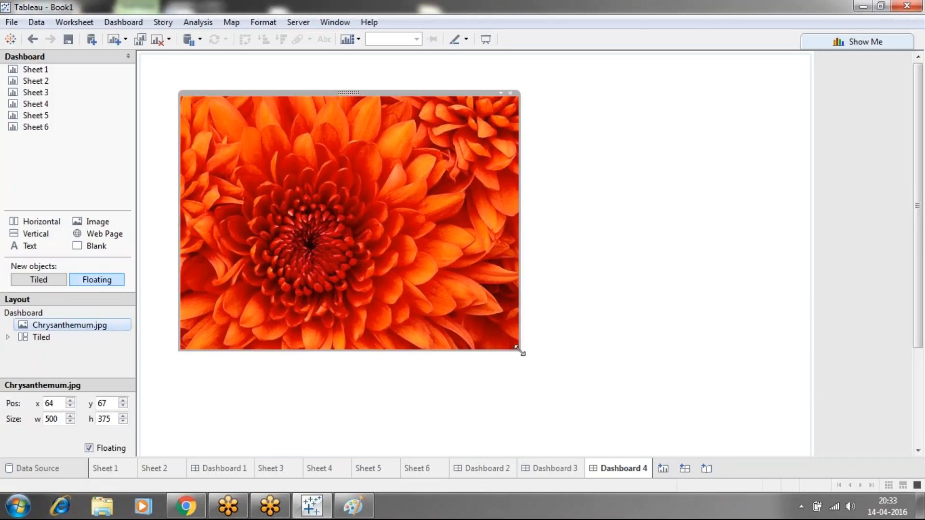
{"action": "left_click_drag", "start_coordinate": [519, 351], "coordinate": [360, 209]}
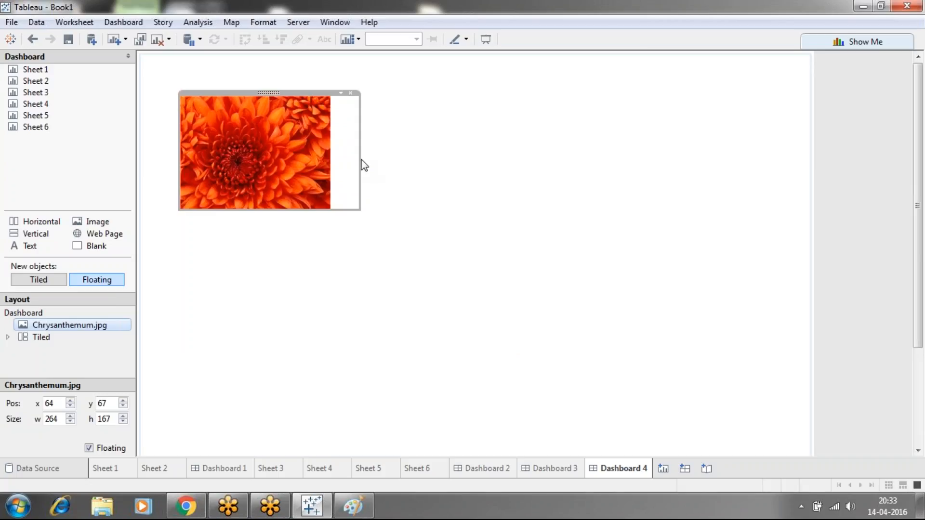
{"action": "left_click_drag", "start_coordinate": [361, 160], "coordinate": [331, 158]}
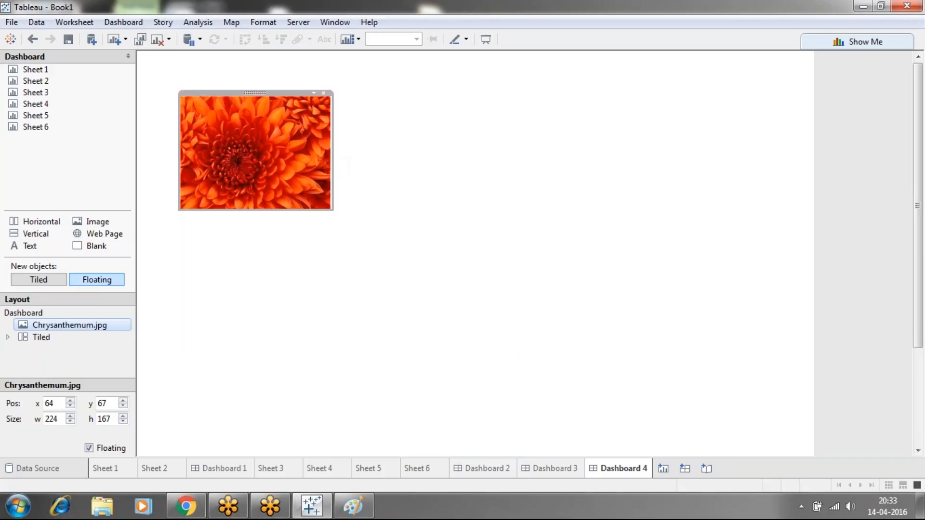
{"action": "left_click", "coordinate": [349, 179]}
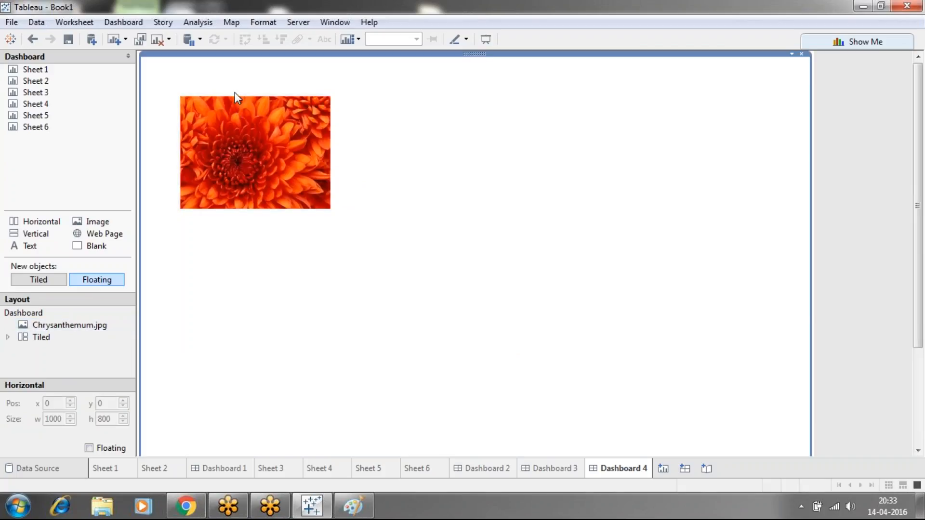
{"action": "left_click", "coordinate": [236, 111]}
{"action": "left_click_drag", "start_coordinate": [251, 92], "coordinate": [218, 60]}
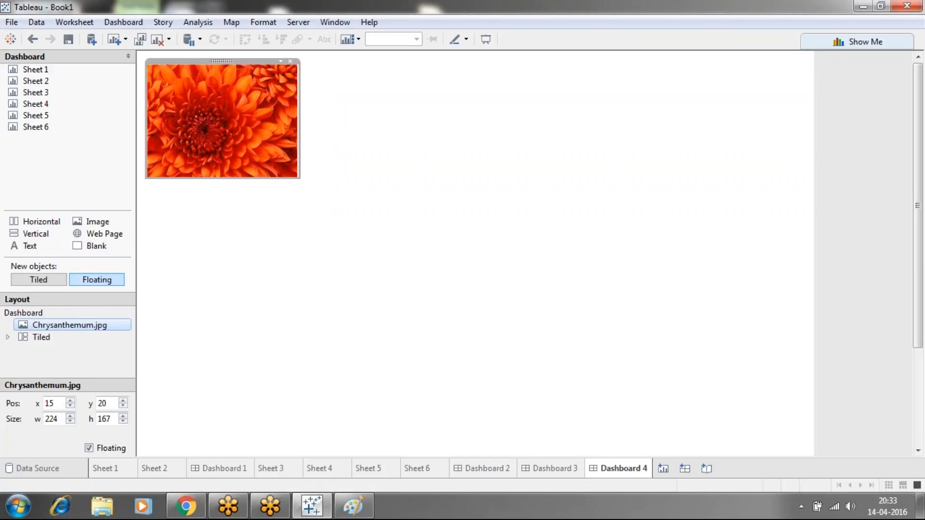
{"action": "left_click", "coordinate": [344, 235]}
Reduce the Chrysanthemum image to about 101 by 75 so its frame fits the picture
{"action": "left_click", "coordinate": [298, 180]}
{"action": "left_click_drag", "start_coordinate": [299, 179], "coordinate": [240, 117]}
{"action": "left_click", "coordinate": [240, 124]}
{"action": "left_click", "coordinate": [211, 96]}
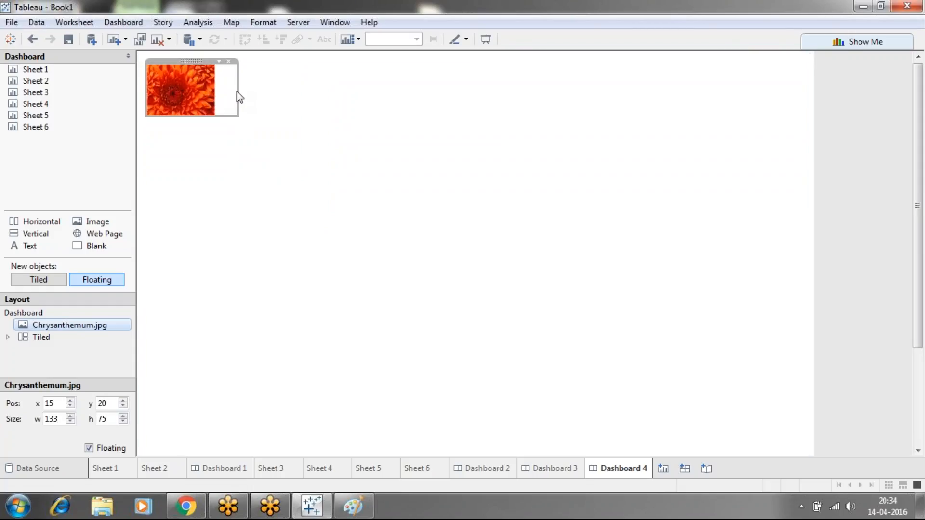
{"action": "left_click_drag", "start_coordinate": [235, 91], "coordinate": [220, 89]}
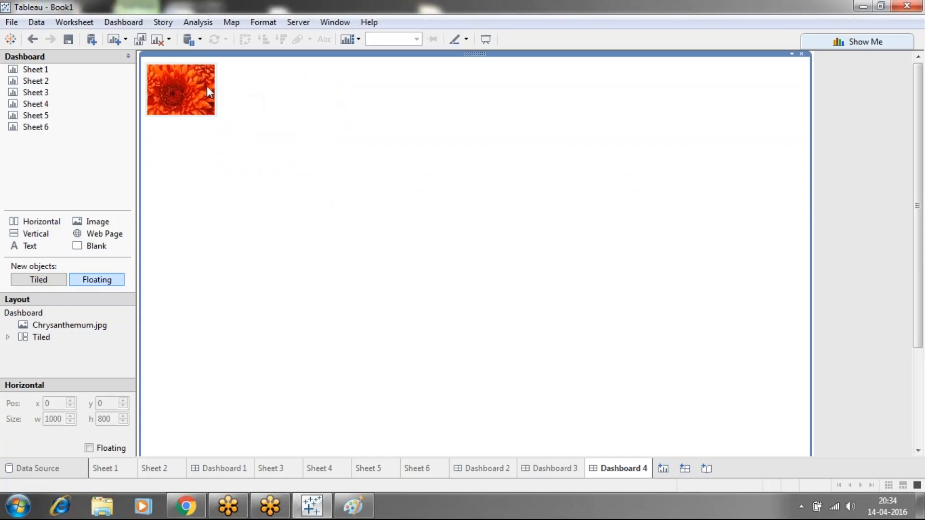
{"action": "right_click", "coordinate": [180, 87]}
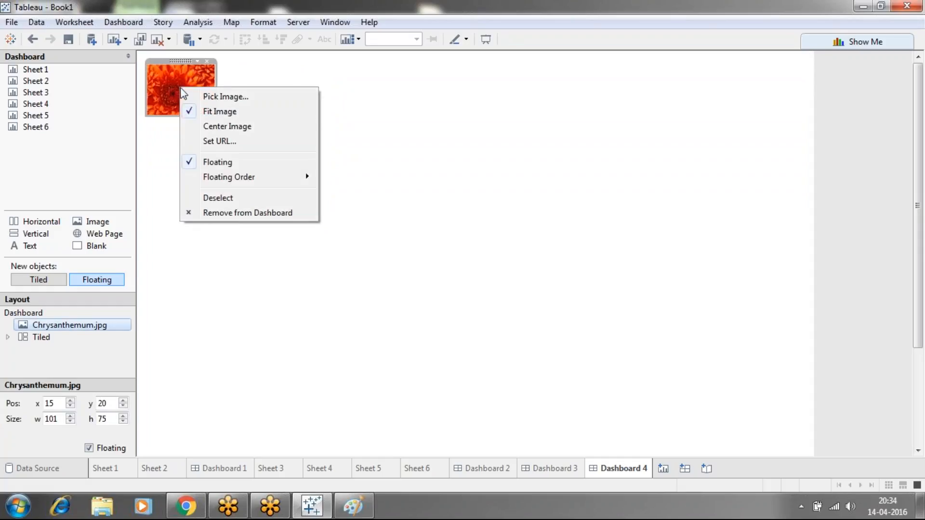
{"action": "left_click", "coordinate": [210, 141]}
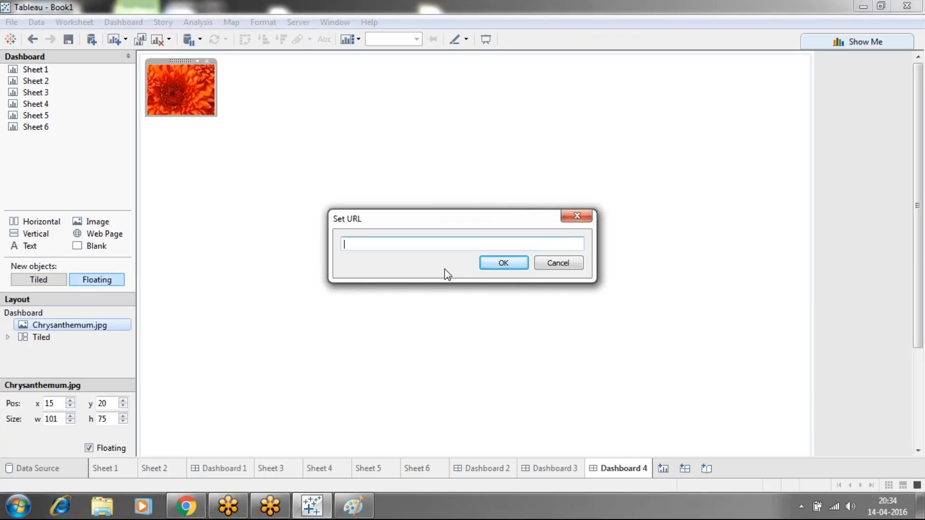
{"action": "type", "text": "www.google.com"}
{"action": "left_click", "coordinate": [502, 262]}
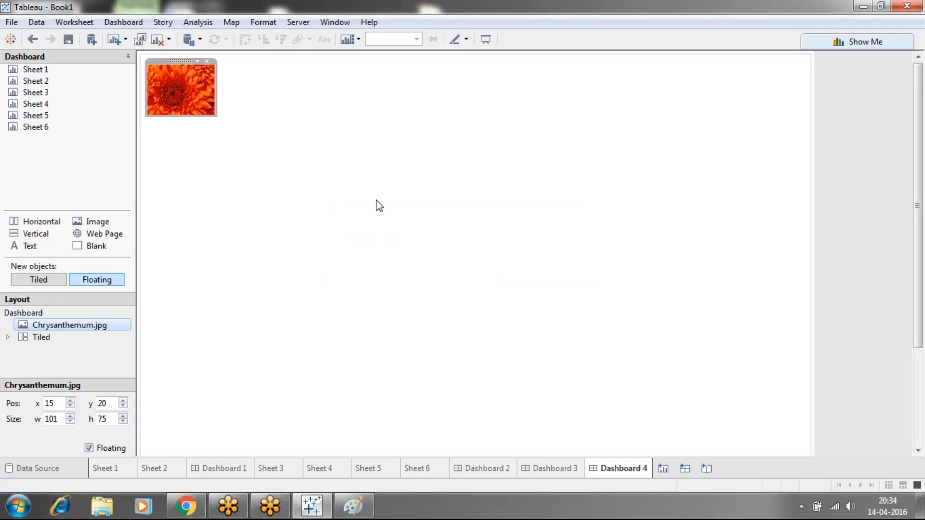
Test the Chrysanthemum image's link in the browser and return to the Tableau dashboard
{"action": "left_click", "coordinate": [332, 188]}
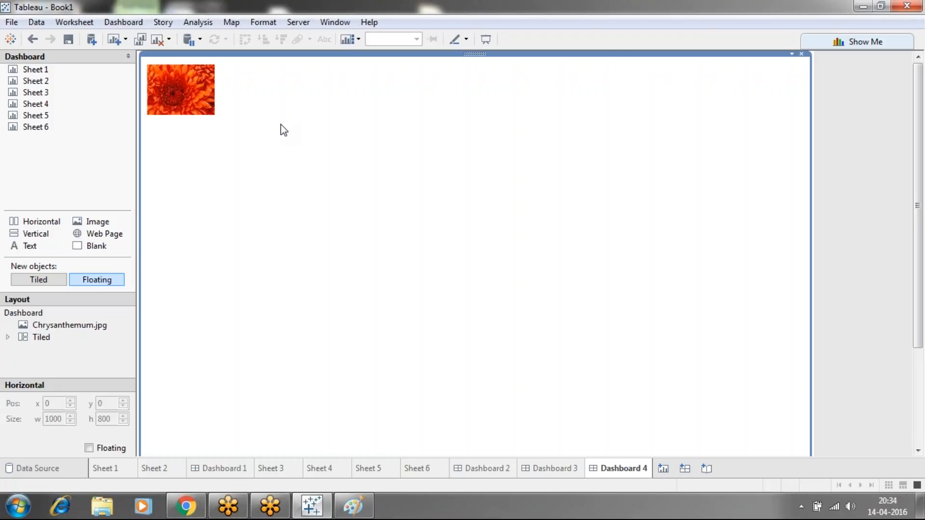
{"action": "left_click", "coordinate": [178, 88]}
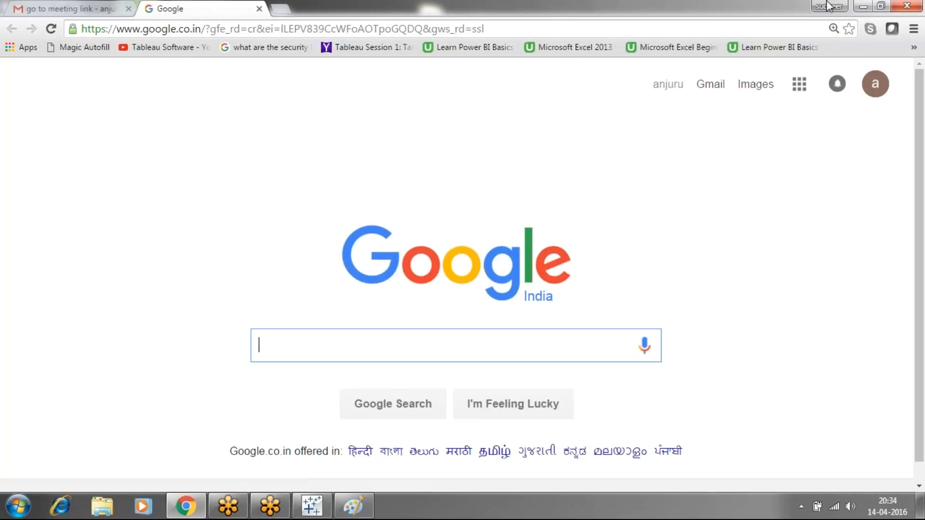
{"action": "left_click", "coordinate": [867, 6]}
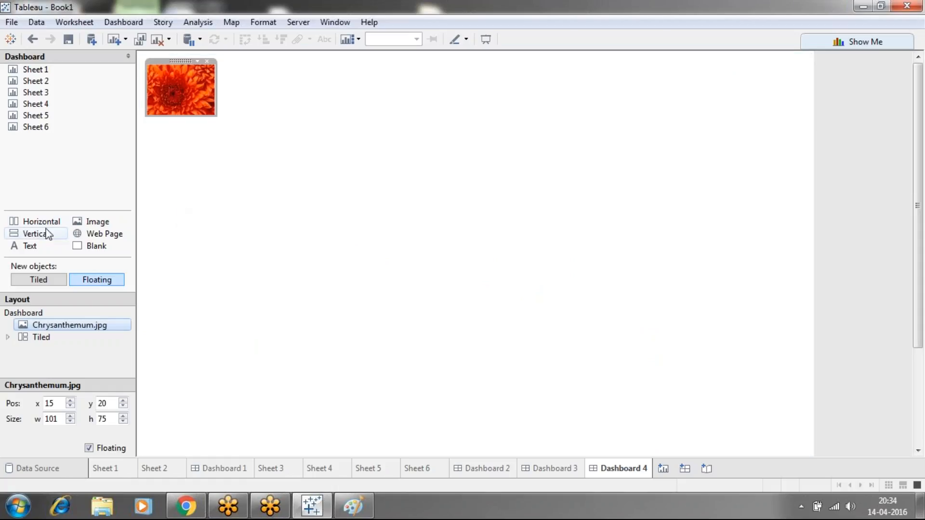
Add a floating blank object, about 333 by 200, at about x 307, y 90 on the dashboard
{"action": "left_click_drag", "start_coordinate": [97, 247], "coordinate": [347, 117]}
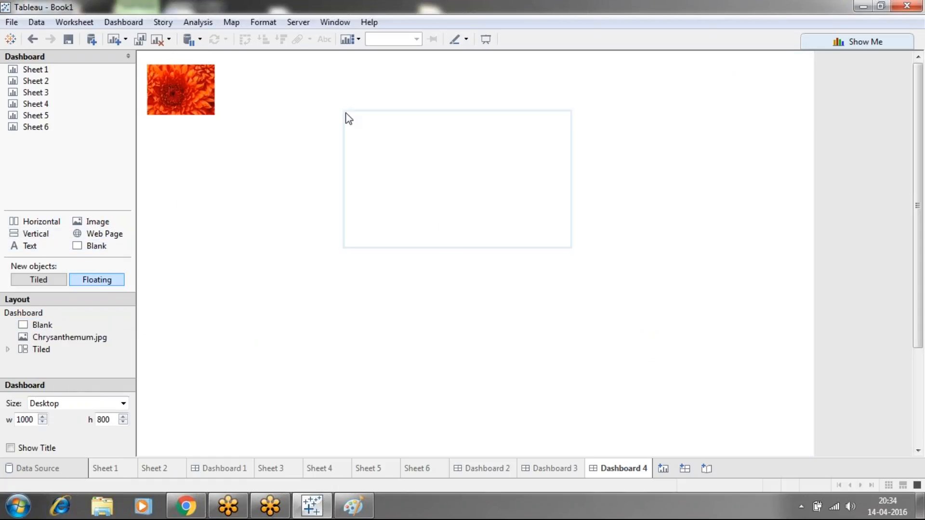
{"action": "left_click", "coordinate": [450, 300]}
{"action": "left_click", "coordinate": [406, 214]}
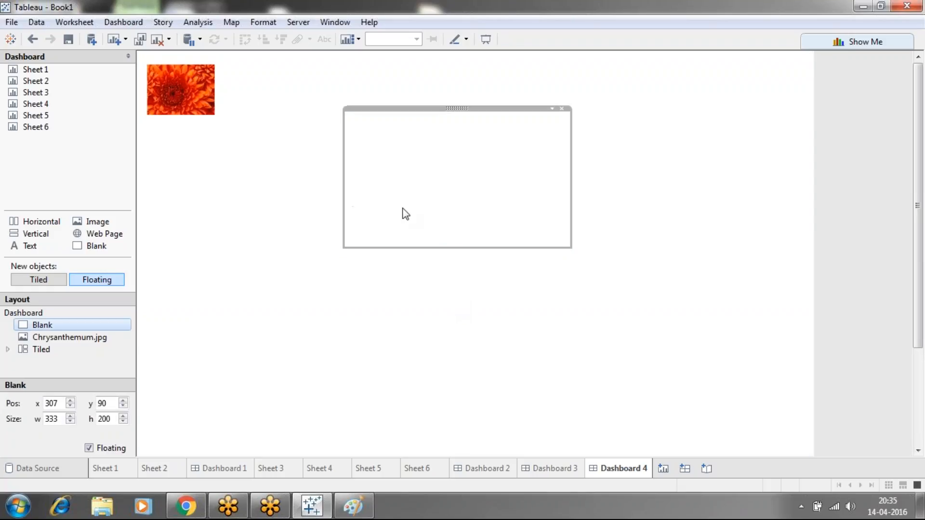
Place a floating text object over the blank object and enter "these is dashbaord is related to sales"
{"action": "left_click_drag", "start_coordinate": [13, 247], "coordinate": [369, 116]}
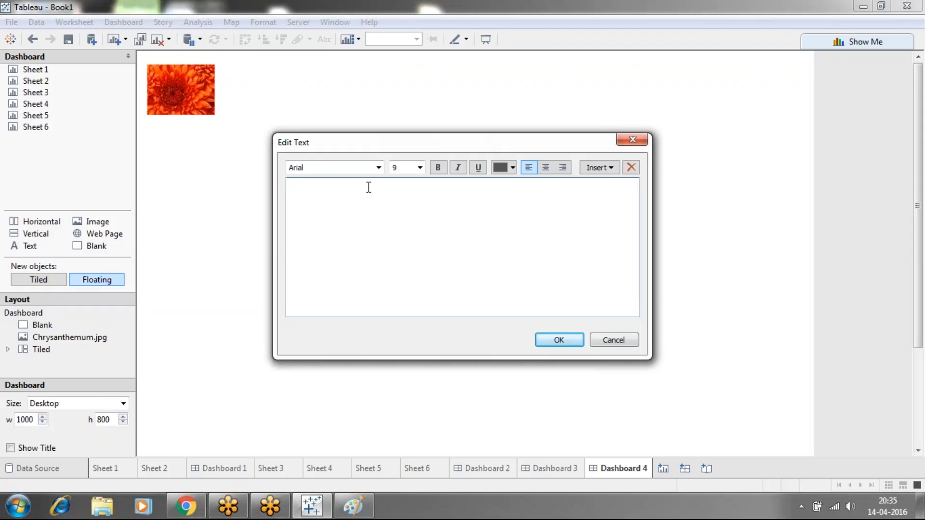
{"action": "type", "text": "these is dashbaord is r"}
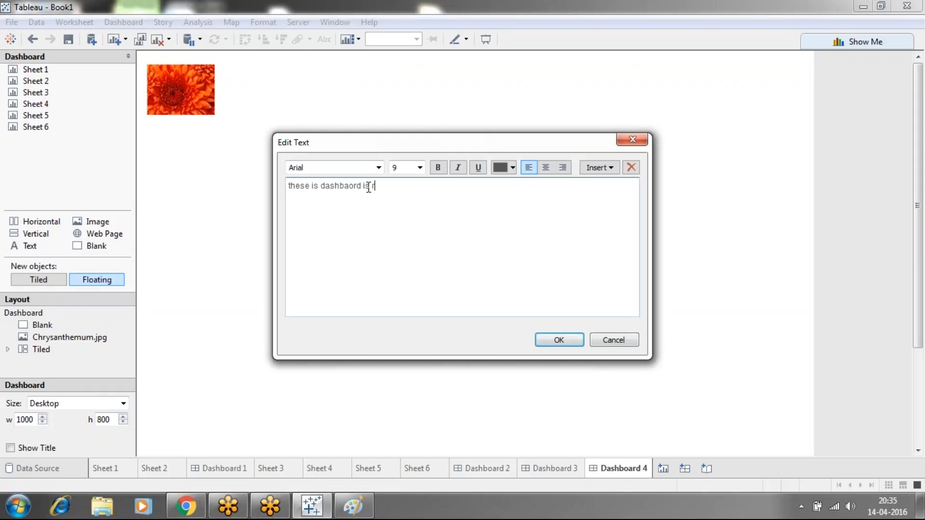
{"action": "type", "text": "elated to sales"}
Colour all of the text object's wording red and apply the text to the dashboard
{"action": "left_click_drag", "start_coordinate": [285, 198], "coordinate": [285, 189]}
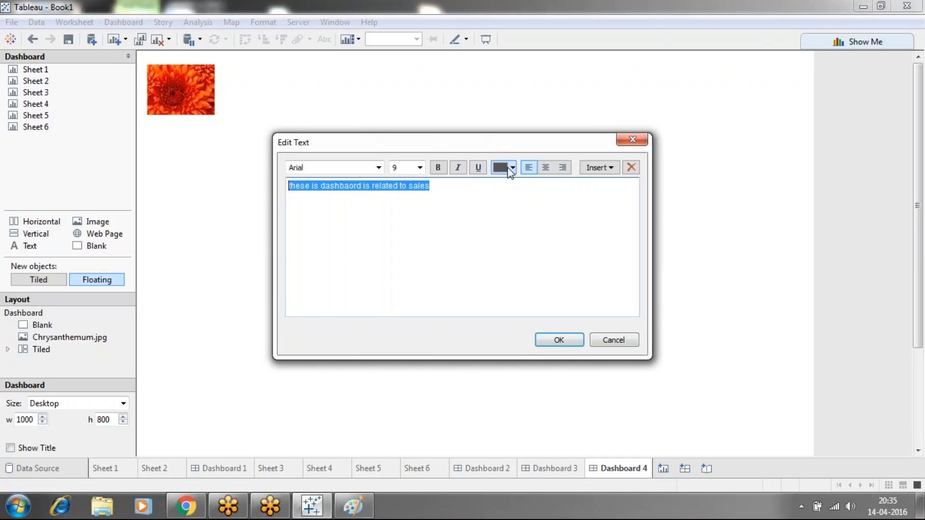
{"action": "left_click", "coordinate": [510, 167]}
{"action": "left_click", "coordinate": [539, 191]}
{"action": "left_click", "coordinate": [565, 343]}
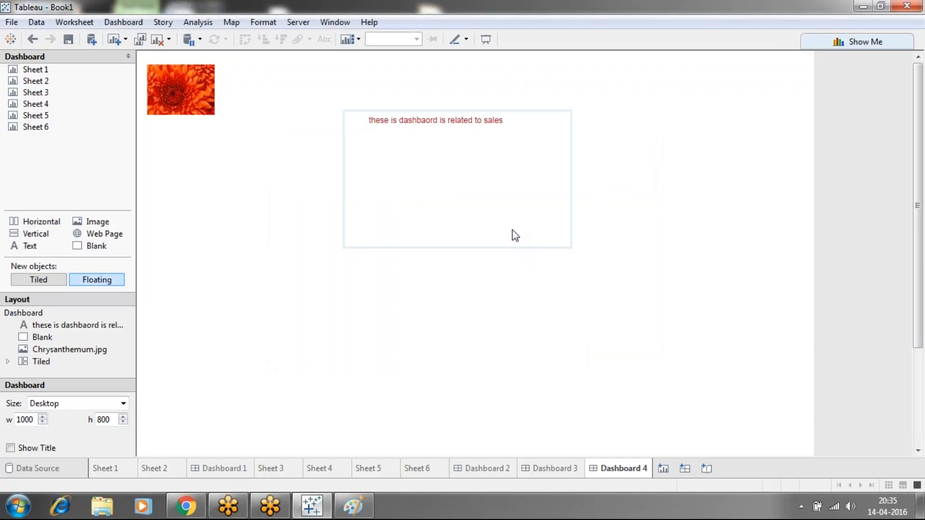
{"action": "left_click", "coordinate": [512, 235]}
{"action": "left_click", "coordinate": [480, 275]}
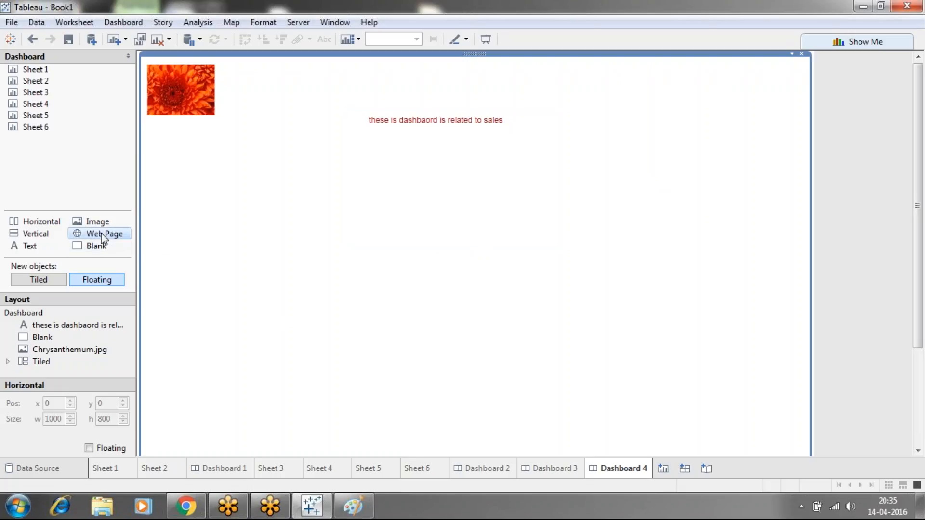
{"action": "left_click_drag", "start_coordinate": [101, 233], "coordinate": [288, 300]}
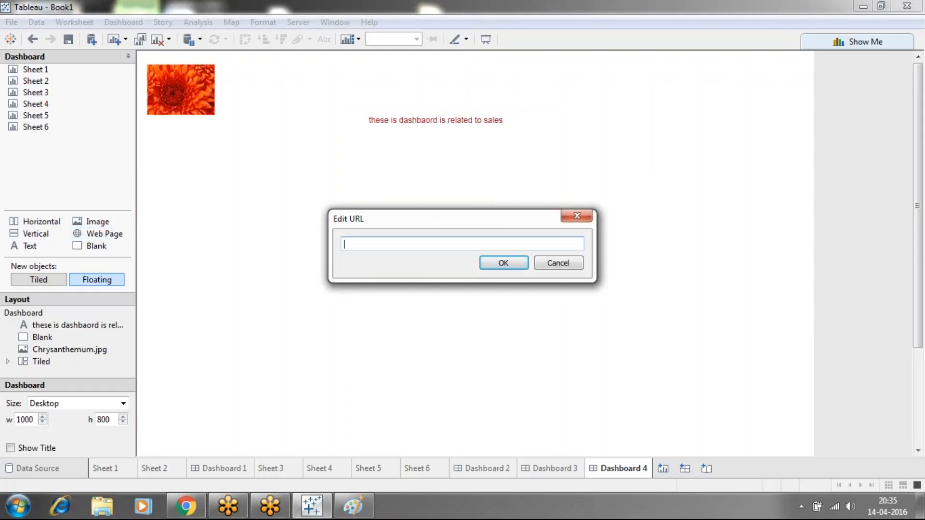
{"action": "type", "text": "www.google.com"}
{"action": "left_click", "coordinate": [494, 264]}
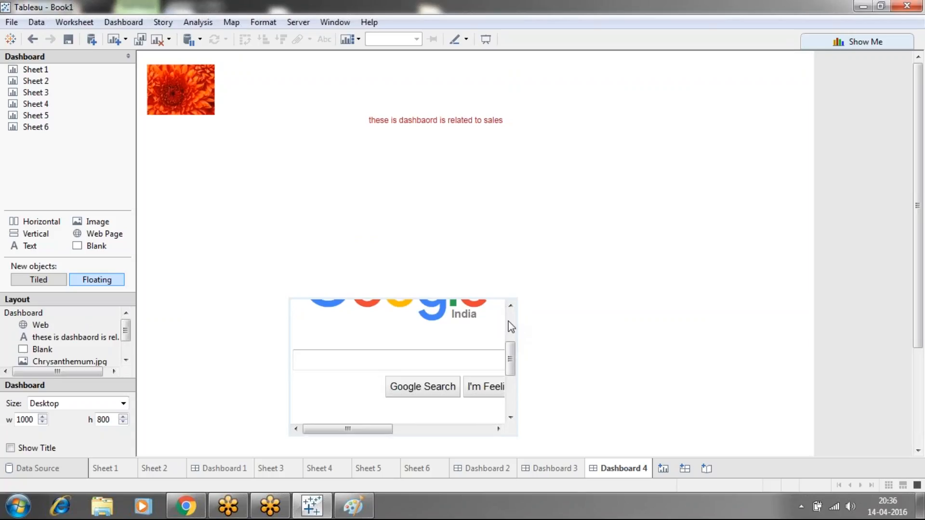
Enlarge the web page object to about 949 by 552, positioned at about x 36, y 247
{"action": "left_click", "coordinate": [515, 330]}
{"action": "left_click_drag", "start_coordinate": [517, 332], "coordinate": [804, 337]}
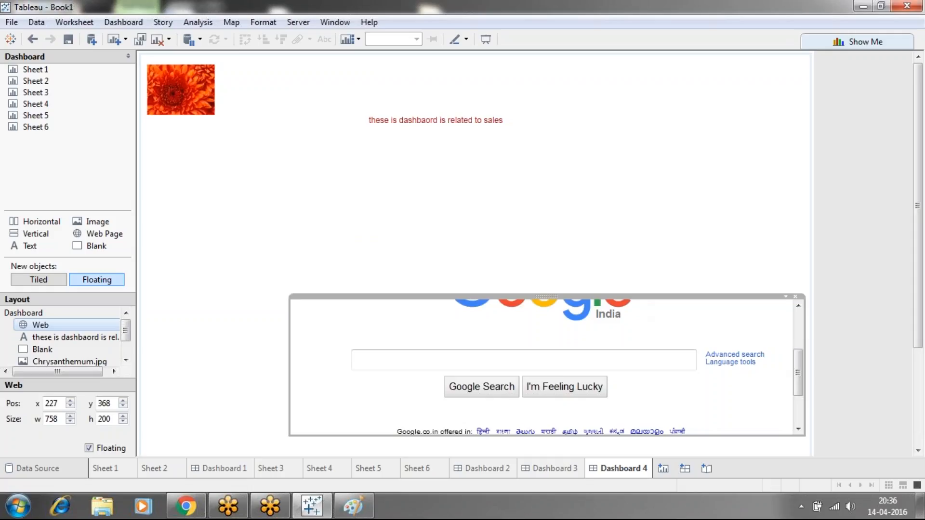
{"action": "left_click_drag", "start_coordinate": [637, 295], "coordinate": [605, 213]}
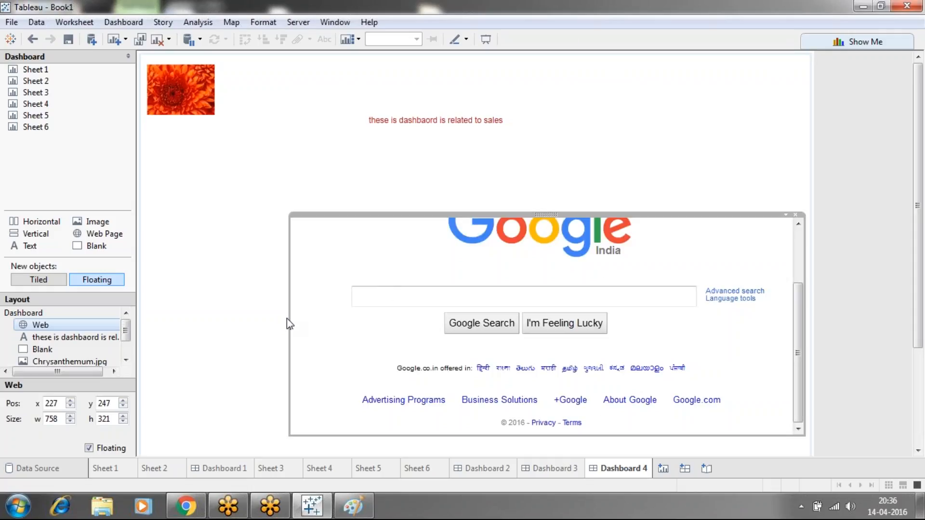
{"action": "left_click_drag", "start_coordinate": [289, 318], "coordinate": [161, 309]}
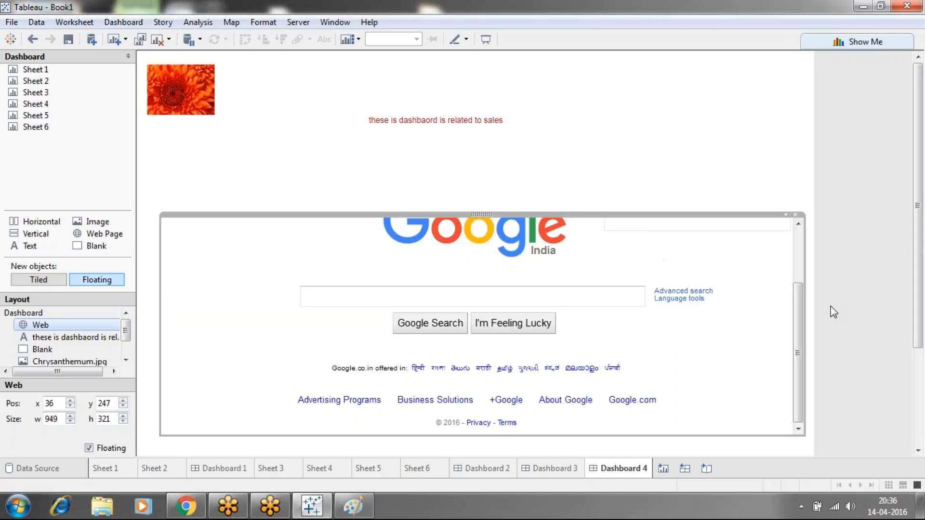
{"action": "left_click_drag", "start_coordinate": [797, 306], "coordinate": [791, 215]}
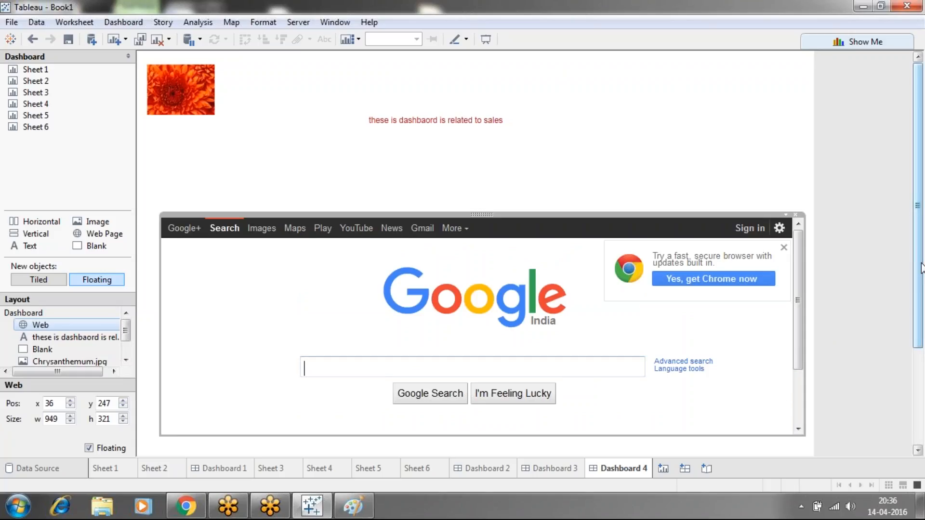
{"action": "left_click_drag", "start_coordinate": [917, 322], "coordinate": [915, 419]}
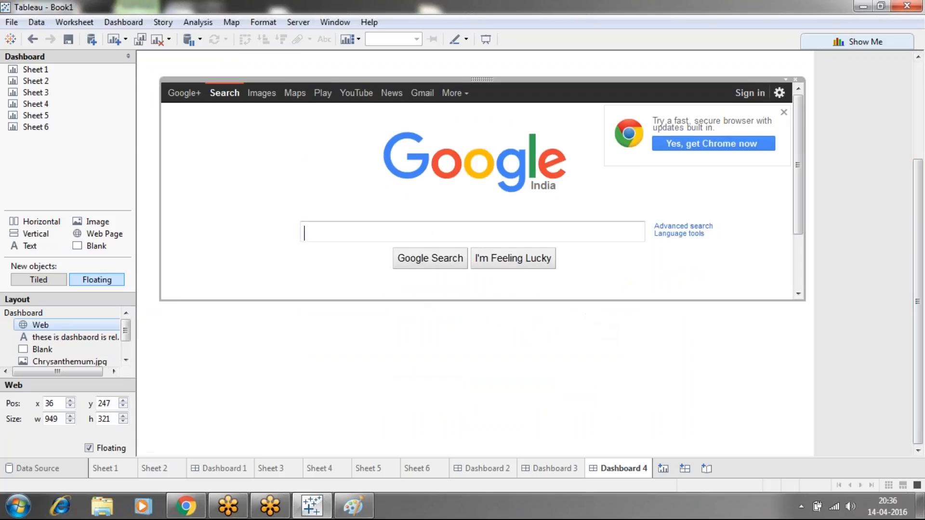
{"action": "left_click_drag", "start_coordinate": [581, 301], "coordinate": [626, 455]}
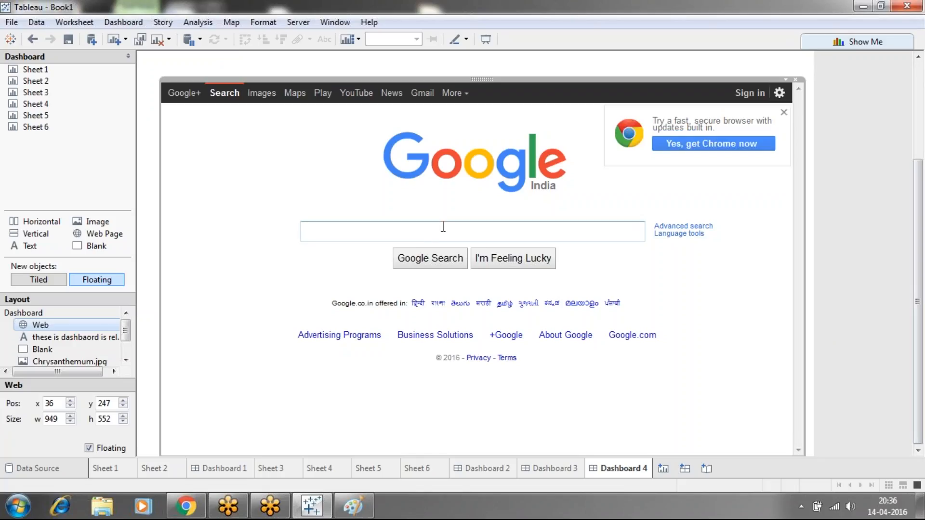
Search for "tableau.com" in the embedded Google page and open the Business Intelligence and Analytics | Tableau Software result
{"action": "type", "text": "tableau"}
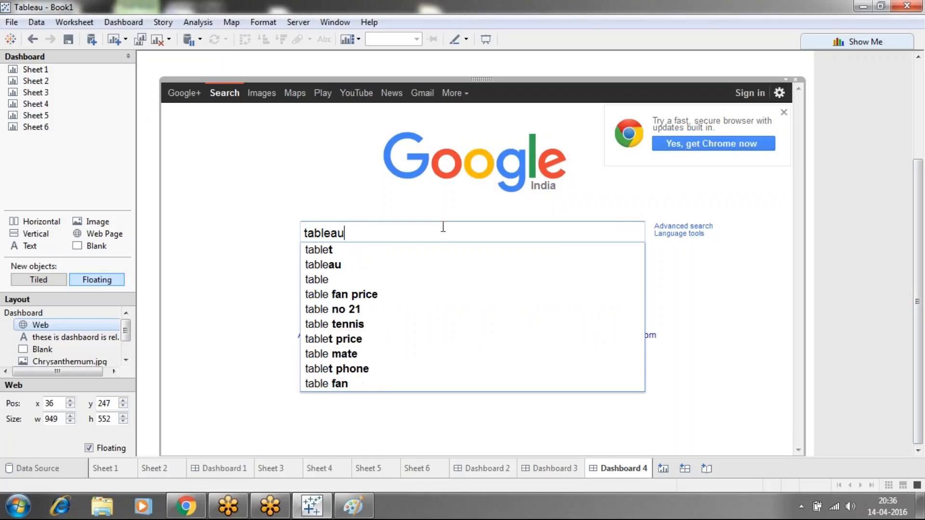
{"action": "type", "text": ".com"}
{"action": "key", "text": "Return"}
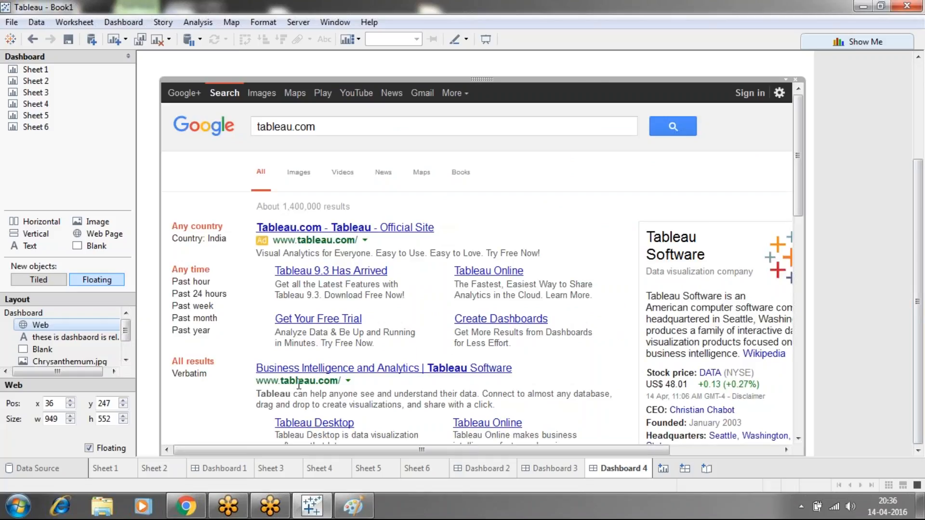
{"action": "left_click", "coordinate": [342, 369]}
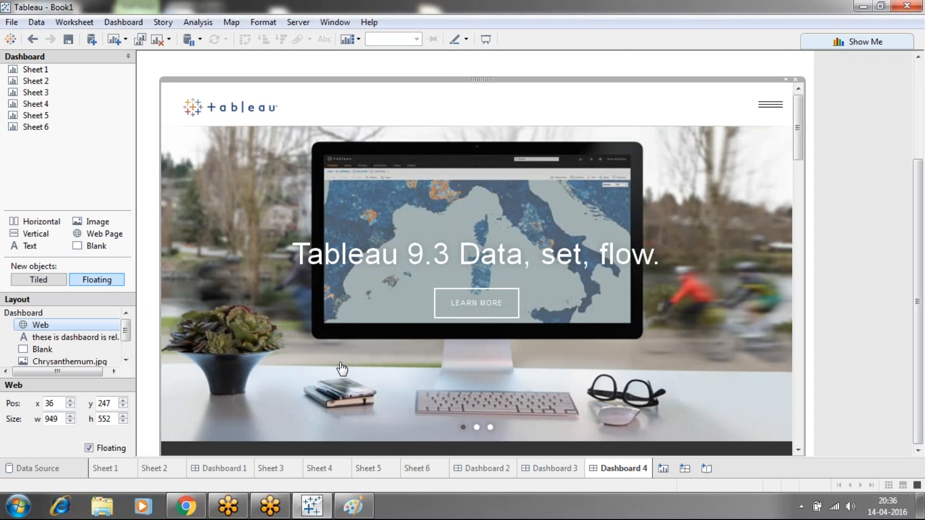
Open the embedded Tableau site's navigation and show its Products section
{"action": "left_click_drag", "start_coordinate": [796, 127], "coordinate": [766, 112]}
{"action": "left_click", "coordinate": [767, 111]}
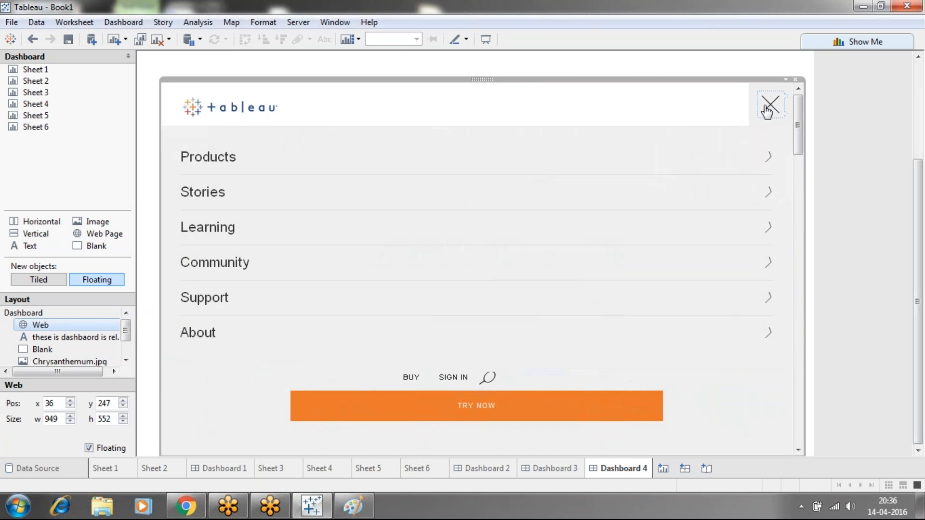
{"action": "left_click", "coordinate": [226, 169]}
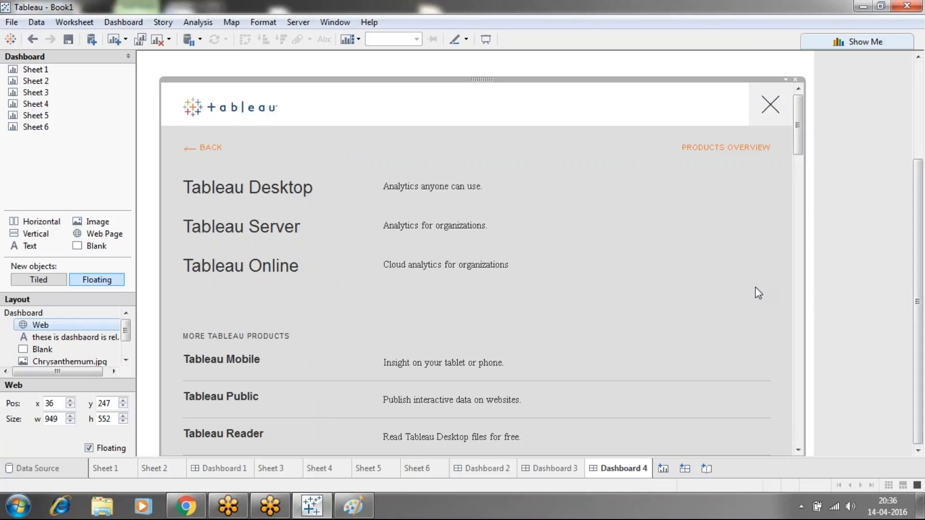
Test the embedded page's Tableau Conference link in the browser, close the opened page and return to the Tableau dashboard
{"action": "left_click_drag", "start_coordinate": [797, 135], "coordinate": [799, 306]}
{"action": "left_click", "coordinate": [280, 259]}
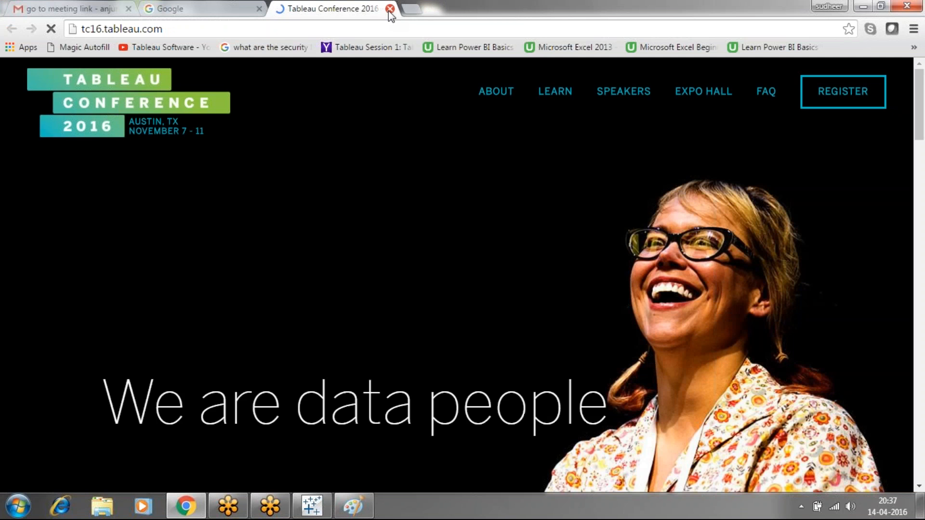
{"action": "left_click", "coordinate": [388, 10]}
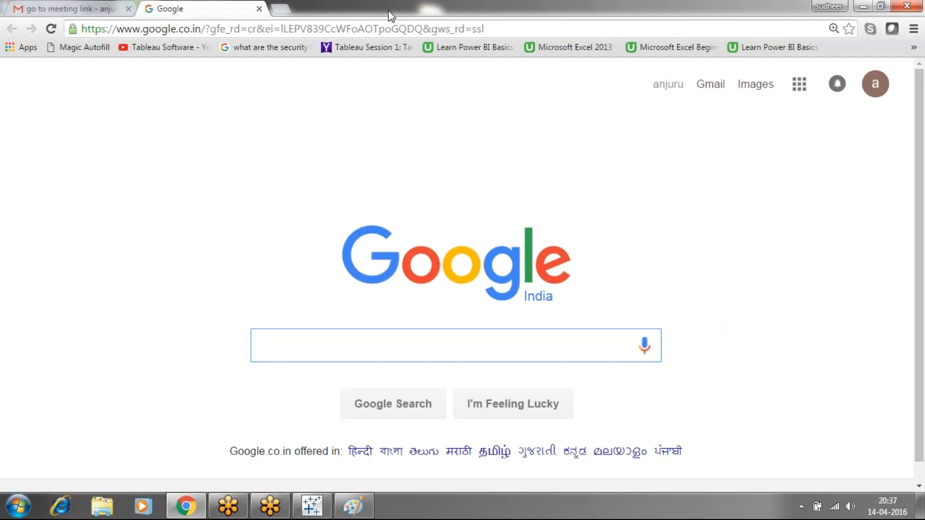
{"action": "left_click", "coordinate": [312, 506]}
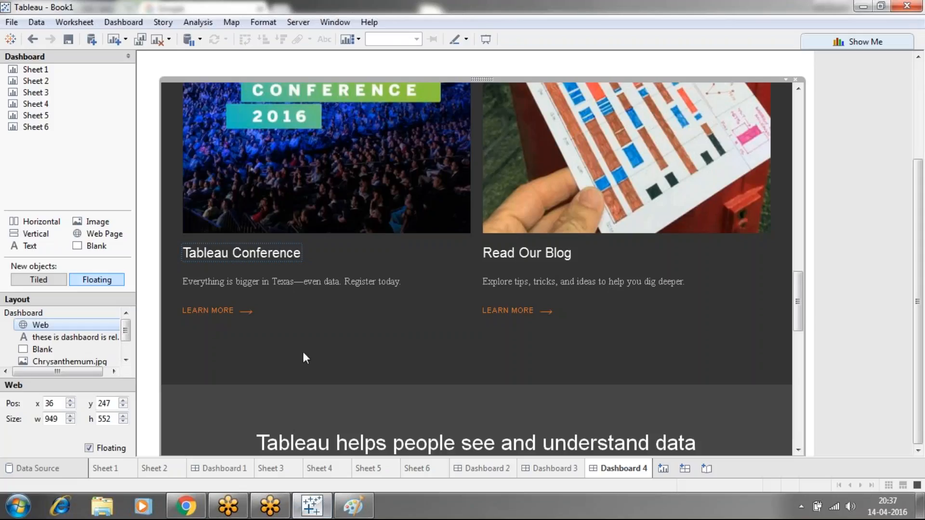
Open the Tableau Desktop product page in the web page object and look through its features
{"action": "left_click_drag", "start_coordinate": [796, 283], "coordinate": [793, 88]}
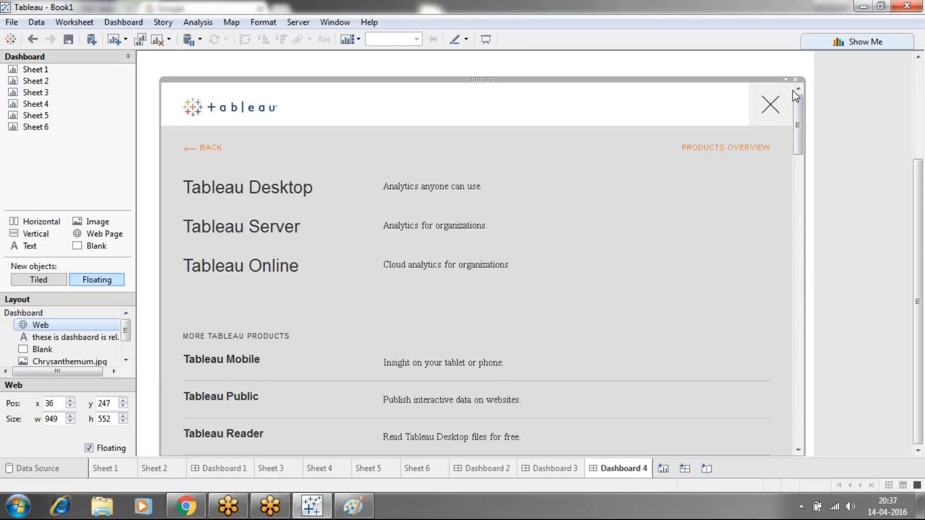
{"action": "left_click", "coordinate": [262, 198]}
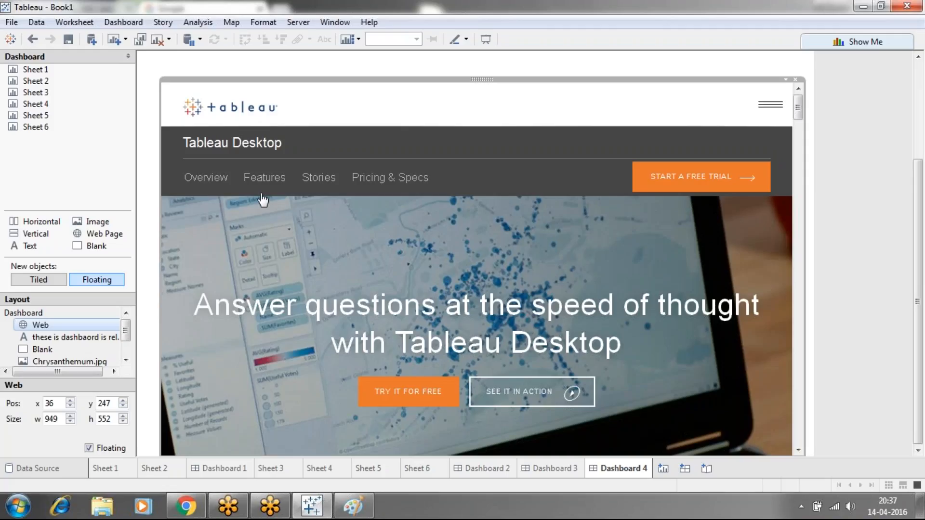
{"action": "left_click", "coordinate": [797, 155]}
{"action": "left_click", "coordinate": [798, 193]}
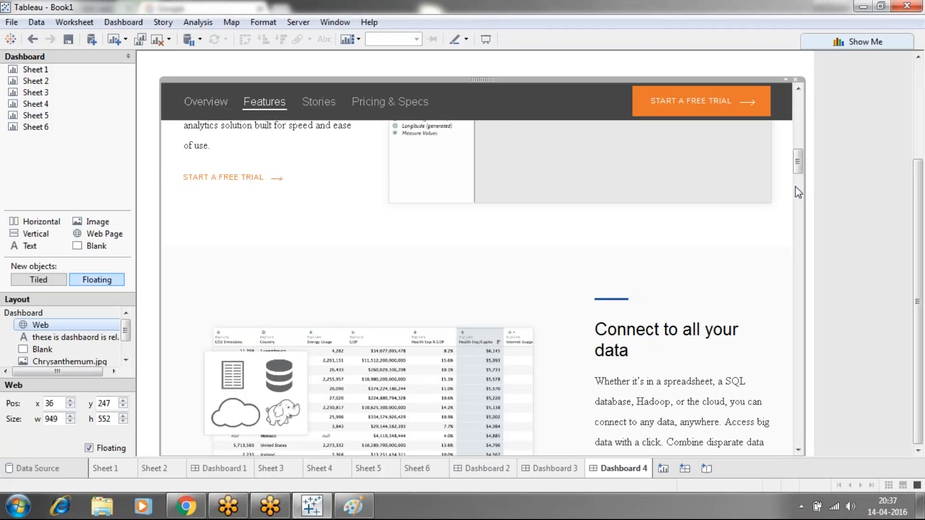
{"action": "left_click", "coordinate": [799, 207]}
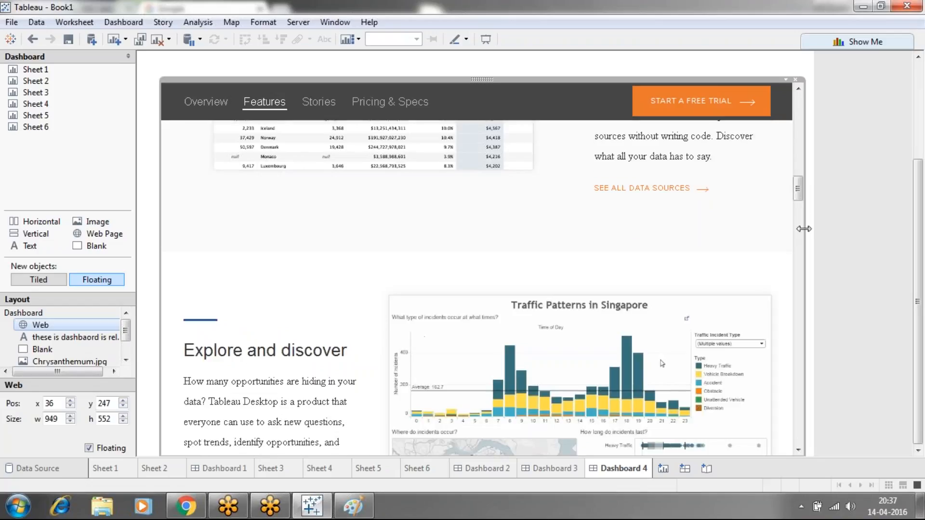
{"action": "left_click", "coordinate": [798, 207]}
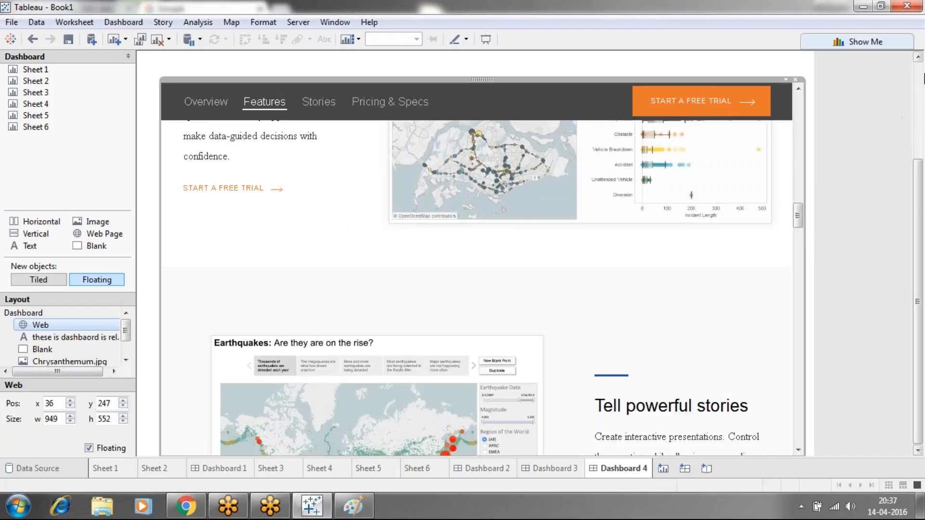
Dismiss the McAfee notification and add a floating text object above the web page object reading "egfwenknvkfnjvfjv"
{"action": "left_click", "coordinate": [920, 77]}
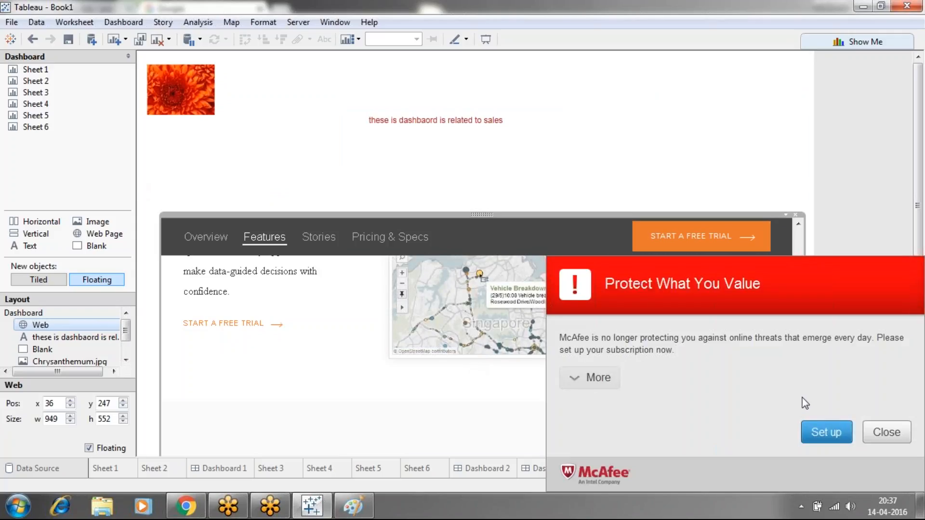
{"action": "left_click", "coordinate": [881, 439]}
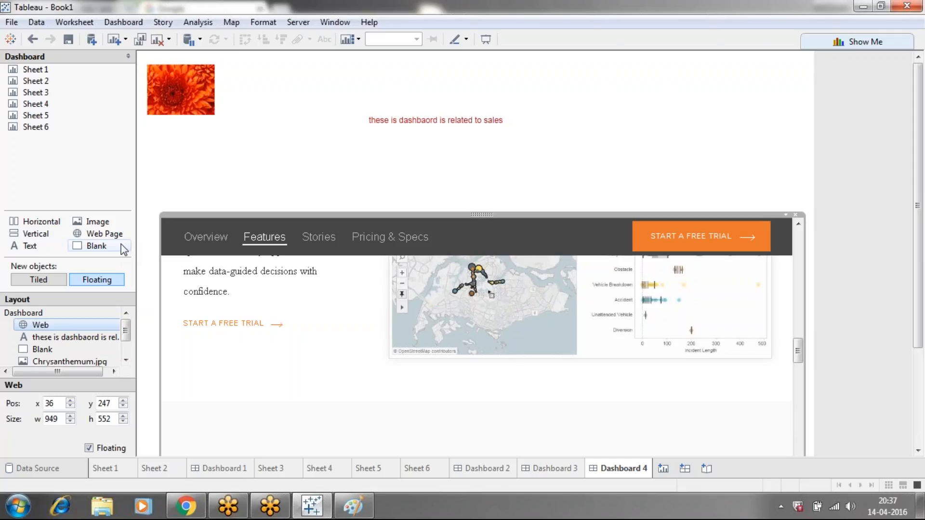
{"action": "left_click", "coordinate": [241, 174]}
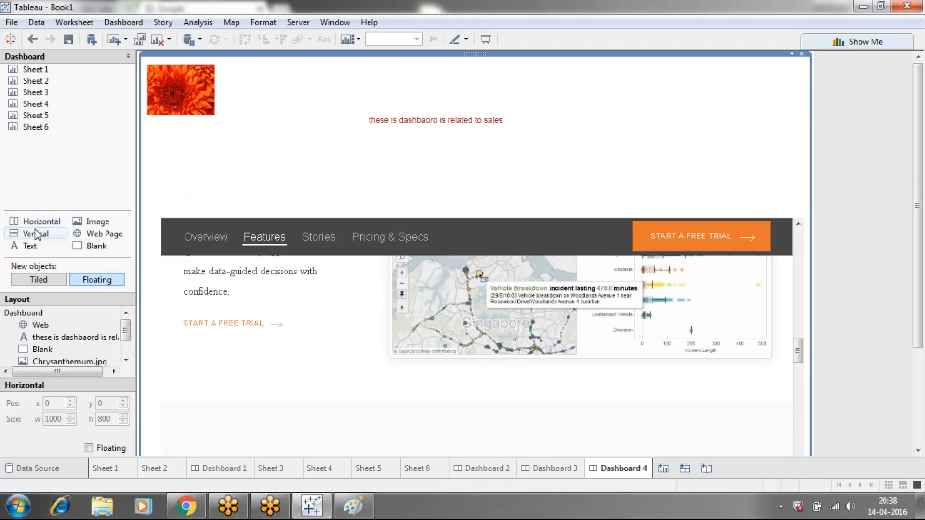
{"action": "left_click_drag", "start_coordinate": [30, 246], "coordinate": [554, 78]}
{"action": "type", "text": "egfwenknvkfnjvfjv"}
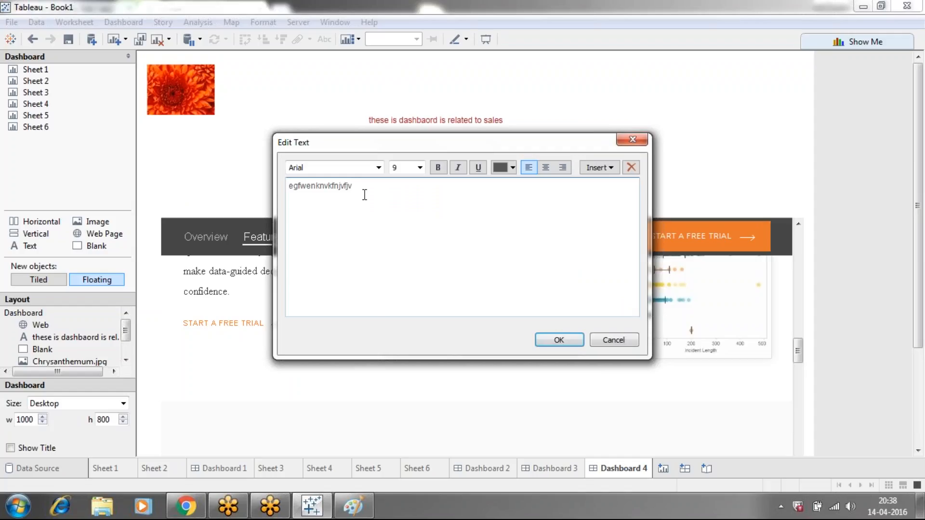
Colour all of the new text object's wording orange and apply the text to the dashboard
{"action": "left_click_drag", "start_coordinate": [365, 195], "coordinate": [289, 185]}
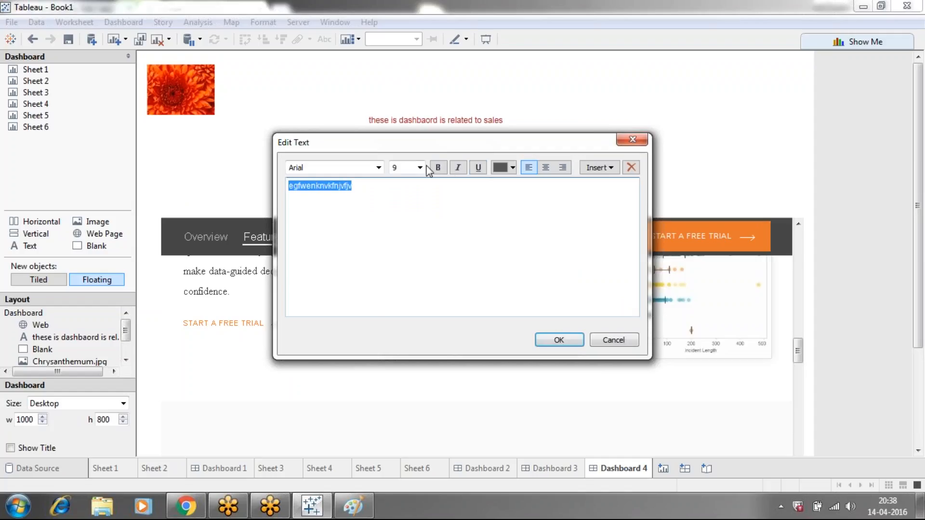
{"action": "left_click", "coordinate": [512, 169]}
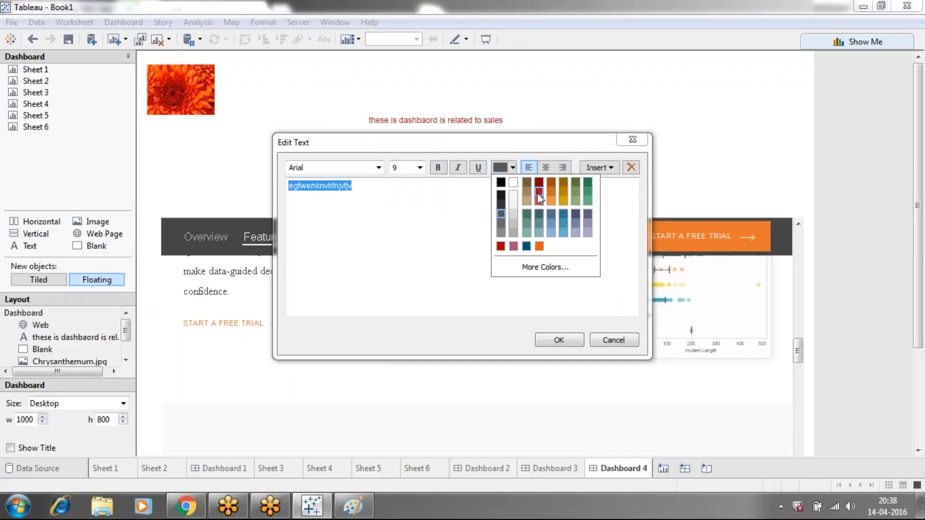
{"action": "left_click", "coordinate": [549, 200]}
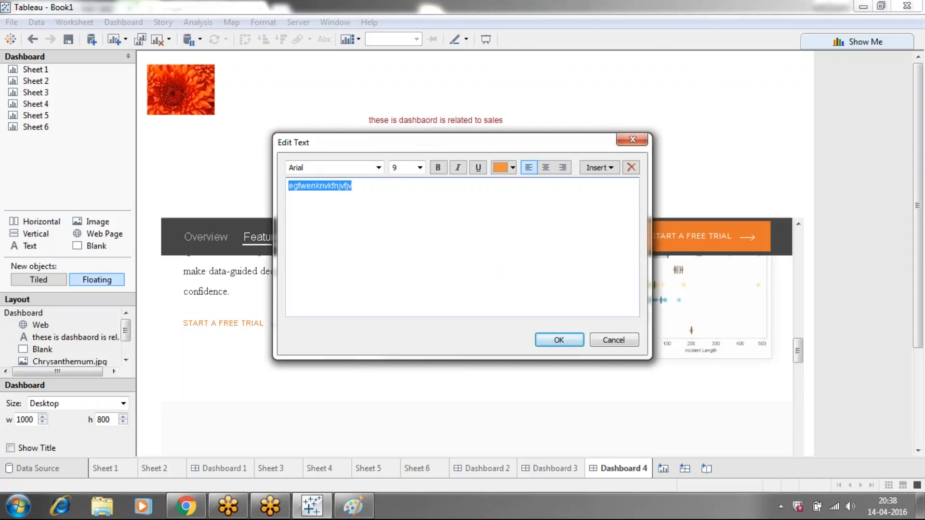
{"action": "left_click", "coordinate": [562, 342]}
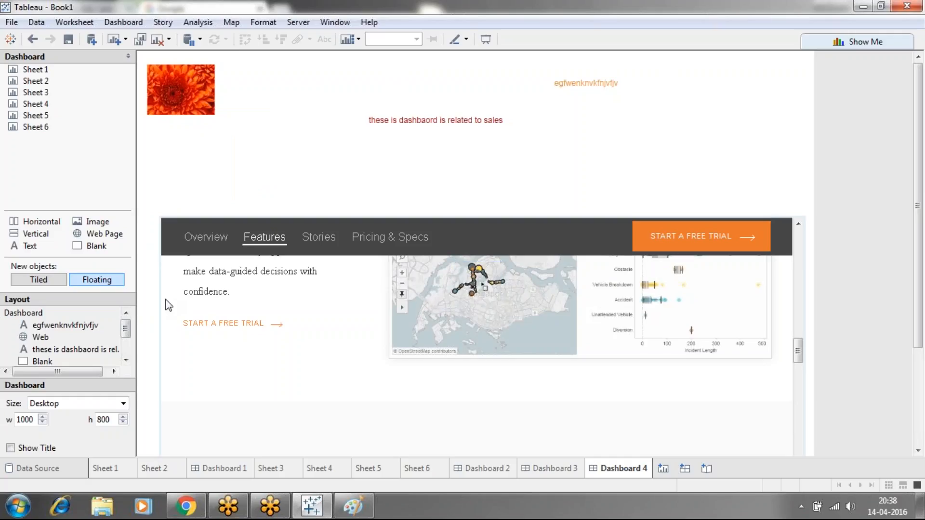
Switch to the Paint notes and create a new text box of about 188 × 456 px beside the existing notes
{"action": "left_click", "coordinate": [318, 504]}
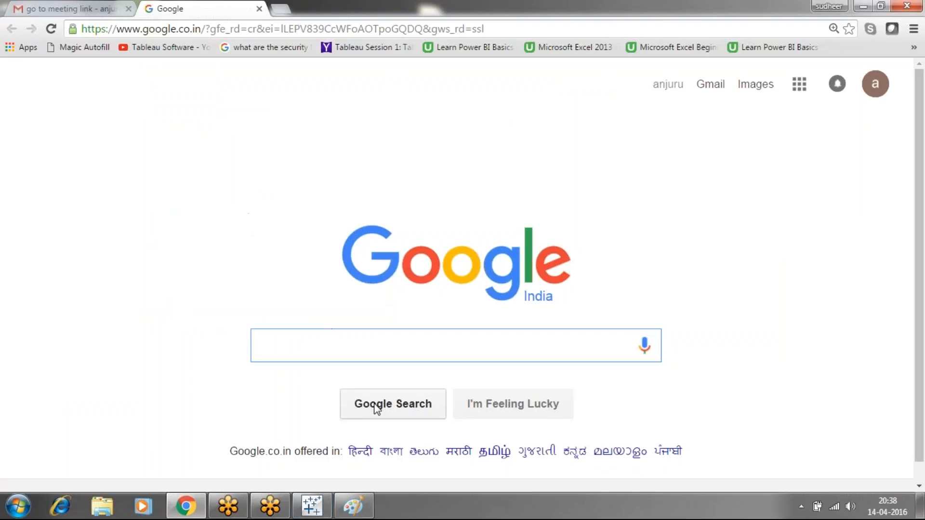
{"action": "left_click", "coordinate": [351, 506]}
{"action": "left_click", "coordinate": [225, 399]}
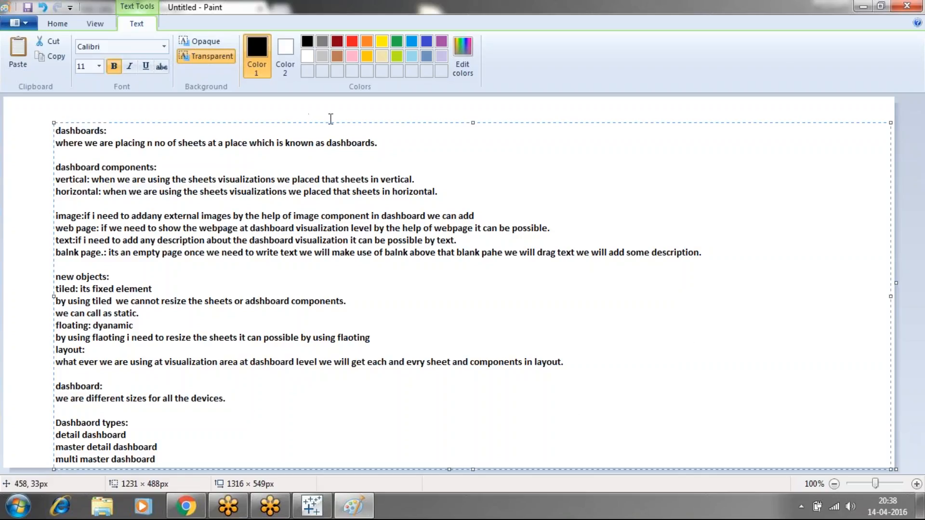
{"action": "left_click", "coordinate": [473, 120]}
{"action": "left_click", "coordinate": [472, 105]}
{"action": "left_click", "coordinate": [467, 123]}
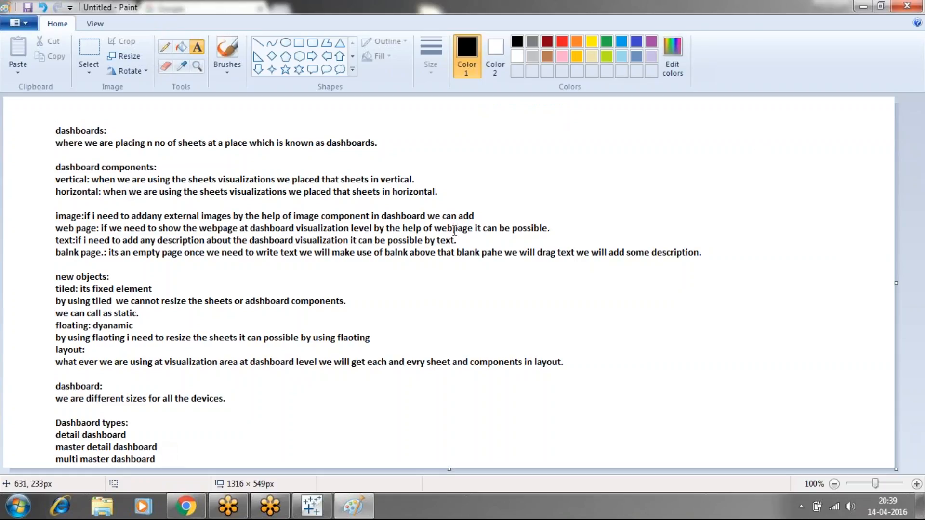
{"action": "left_click_drag", "start_coordinate": [723, 131], "coordinate": [738, 150]}
{"action": "left_click_drag", "start_coordinate": [753, 185], "coordinate": [851, 441]}
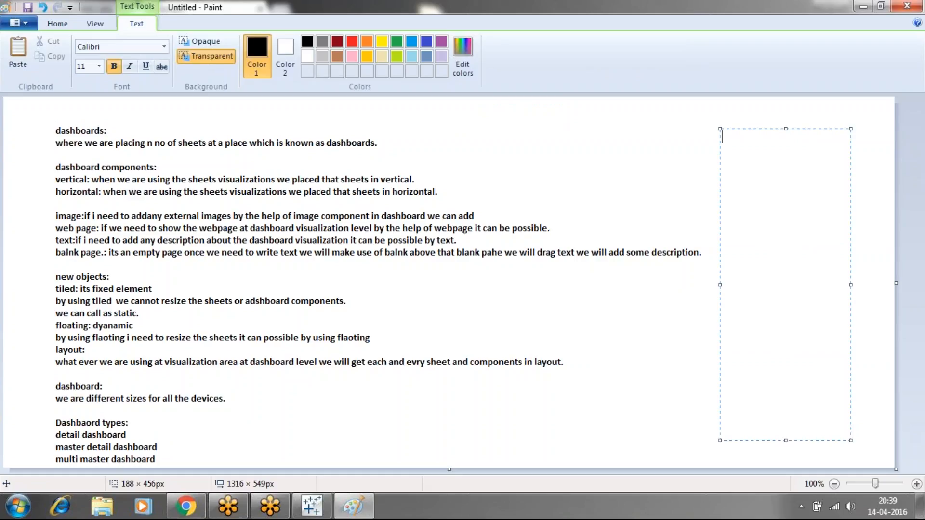
Enter "detail dashbaord", "master detail dashboard" and "multimaster dashboard" on separate lines in the new text box
{"action": "type", "text": "detail dashbaord"}
{"action": "key", "text": "Return"}
{"action": "type", "text": "master detail dashboard"}
{"action": "key", "text": "Return"}
{"action": "type", "text": "mul"}
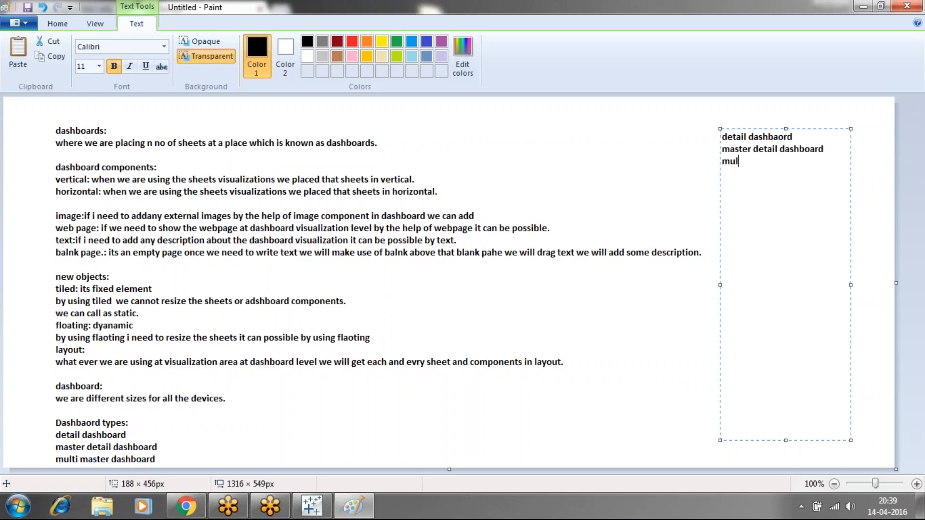
{"action": "type", "text": "timaster dashboard "}
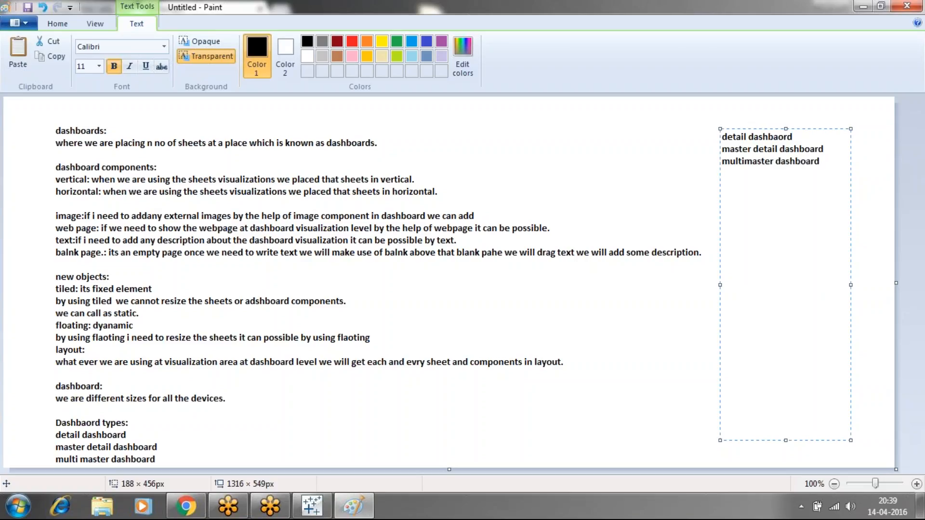
{"action": "type", "text": "hiding da"}
{"action": "type", "text": "shboard "}
{"action": "type", "text": "index da"}
{"action": "type", "text": "shboard"}
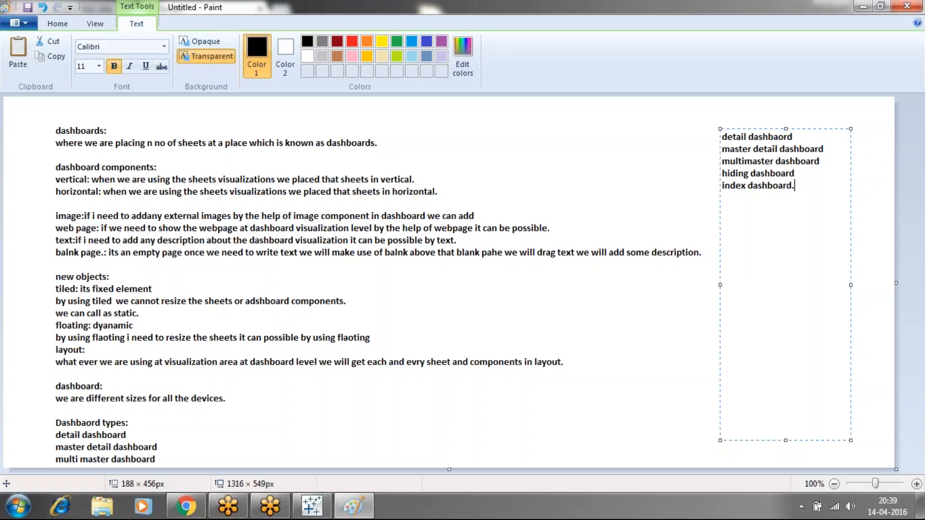
{"action": "type", "text": "."}
Add "hiding dashboard" and "index dashboard." as new lines to the dashboard types list and finish the text box
{"action": "left_click", "coordinate": [670, 323]}
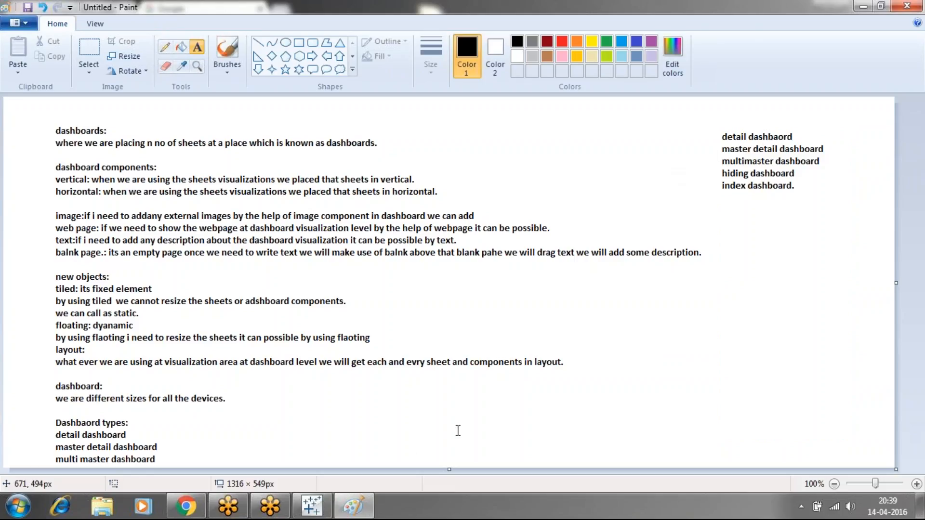
Switch to Tableau, create a new dashboard and place Sheets 3, 4, 5 and 6 as floating objects in a two-by-two arrangement
{"action": "left_click", "coordinate": [312, 505]}
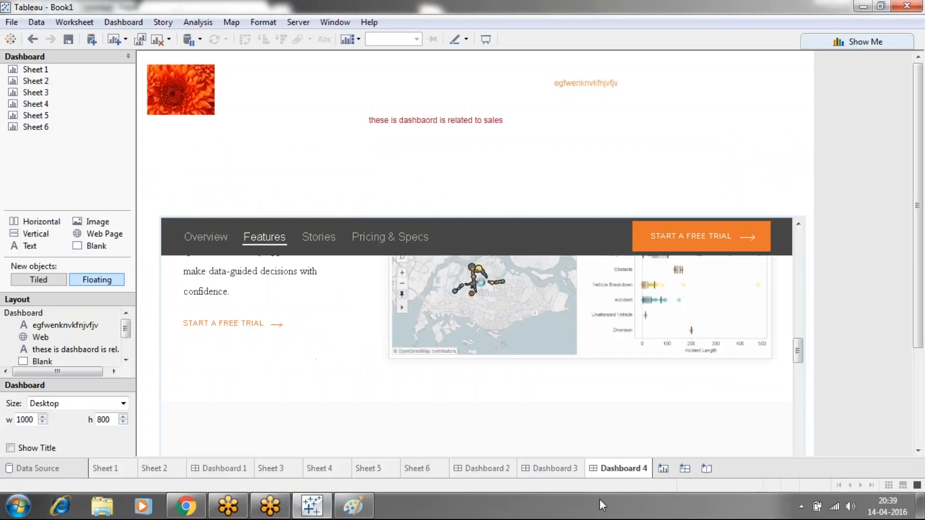
{"action": "left_click", "coordinate": [683, 470]}
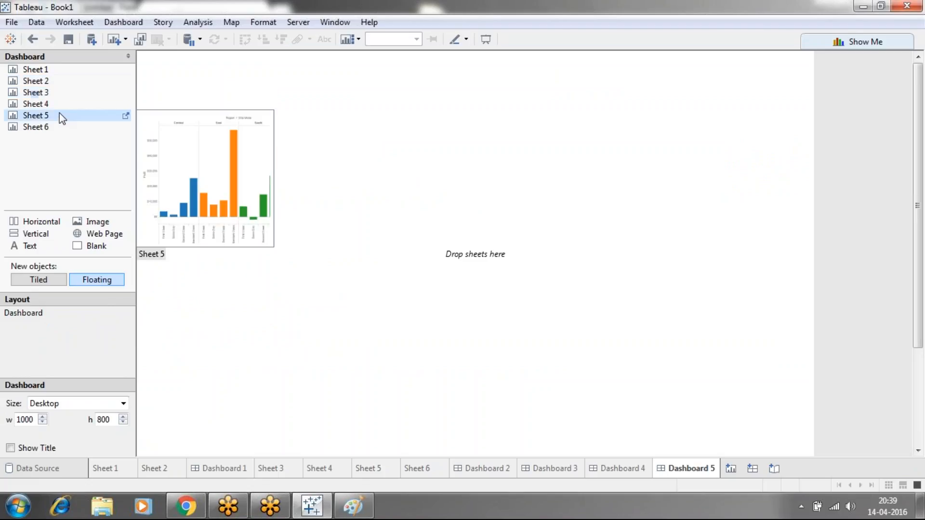
{"action": "left_click_drag", "start_coordinate": [48, 97], "coordinate": [237, 102]}
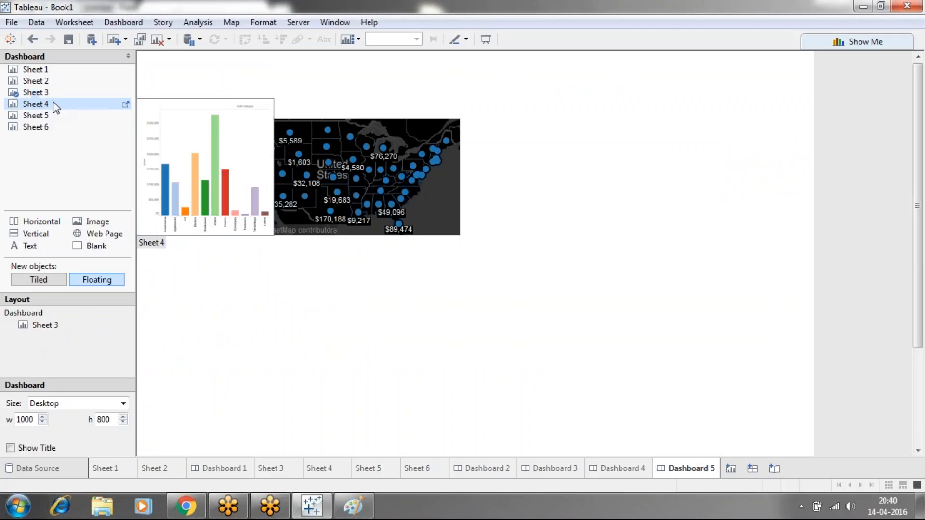
{"action": "left_click_drag", "start_coordinate": [41, 104], "coordinate": [524, 119]}
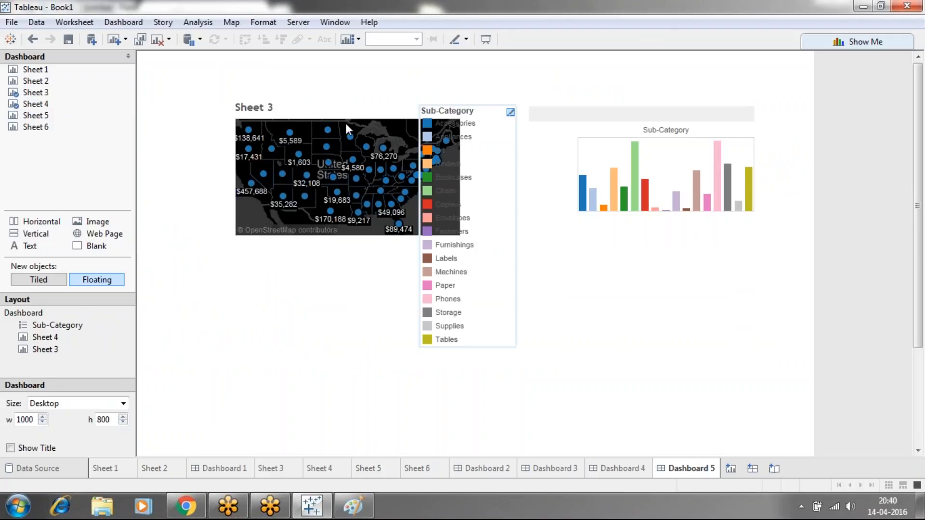
{"action": "left_click_drag", "start_coordinate": [36, 115], "coordinate": [223, 347]}
{"action": "left_click_drag", "start_coordinate": [32, 128], "coordinate": [552, 342]}
Remove the floating Sub-Category, Category and Region legends from the new dashboard, keeping only the four sheets
{"action": "left_click", "coordinate": [491, 122]}
{"action": "left_click", "coordinate": [507, 104]}
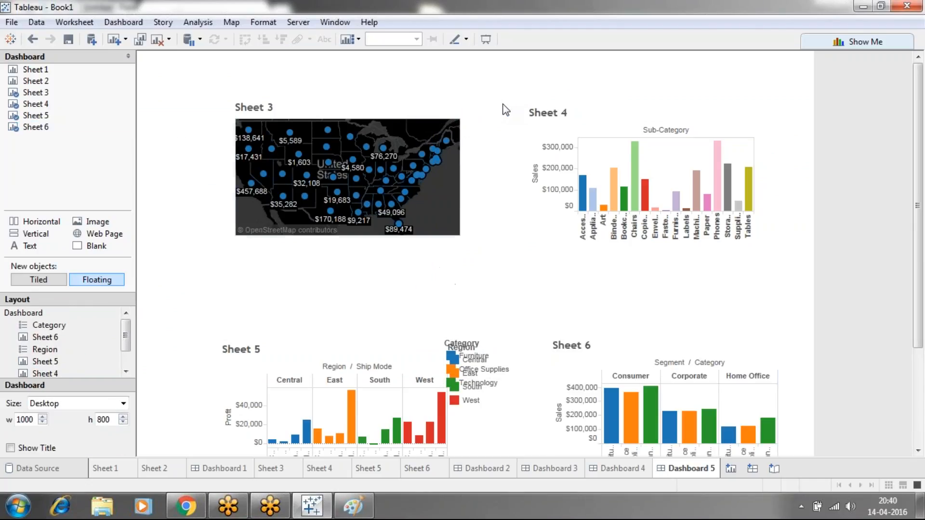
{"action": "left_click", "coordinate": [385, 106]}
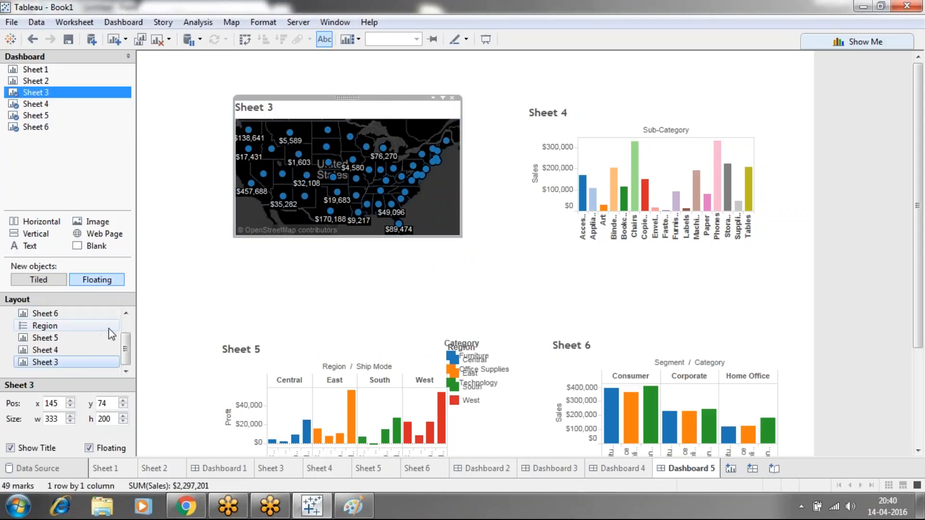
{"action": "left_click", "coordinate": [125, 325]}
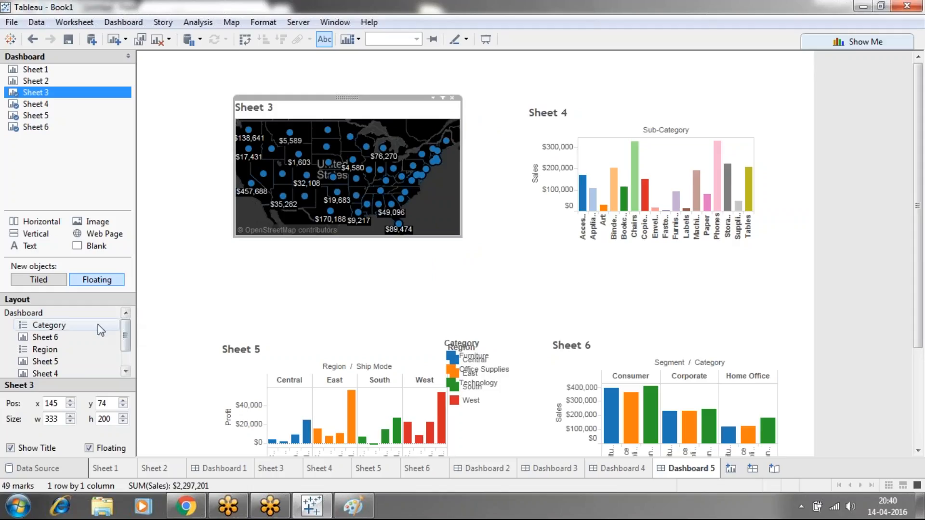
{"action": "left_click", "coordinate": [26, 326]}
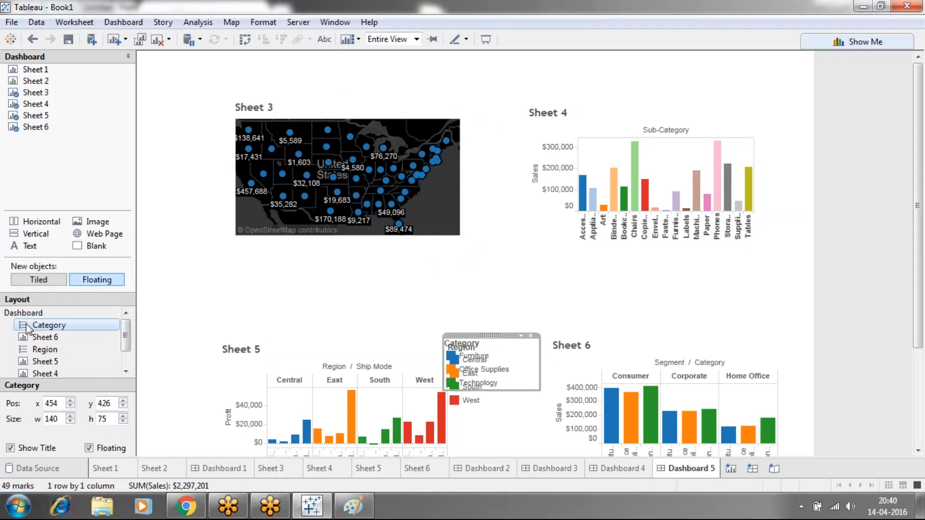
{"action": "left_click", "coordinate": [530, 336]}
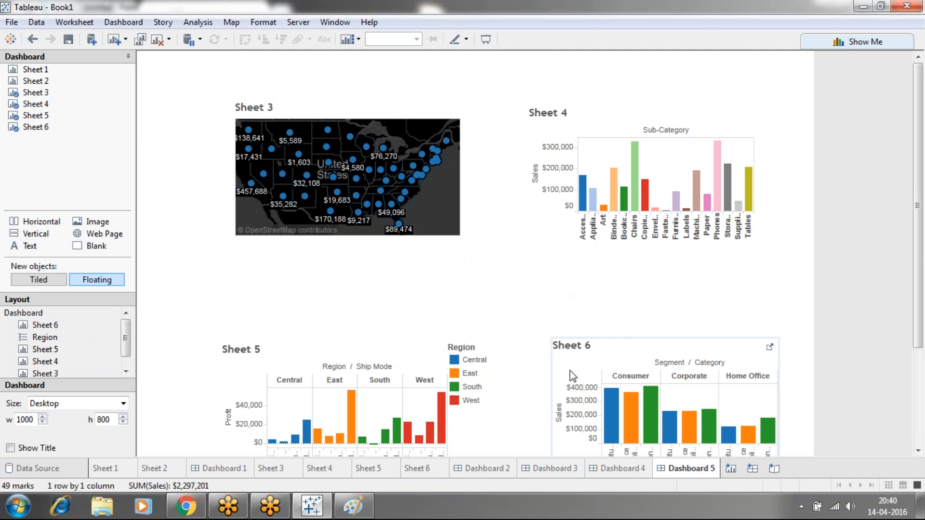
{"action": "left_click", "coordinate": [445, 352]}
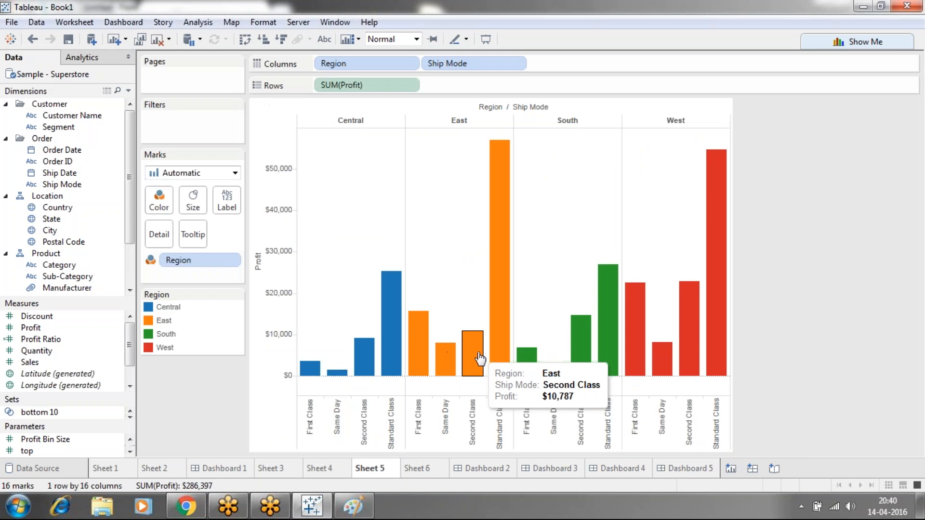
{"action": "key", "text": "ctrl+z"}
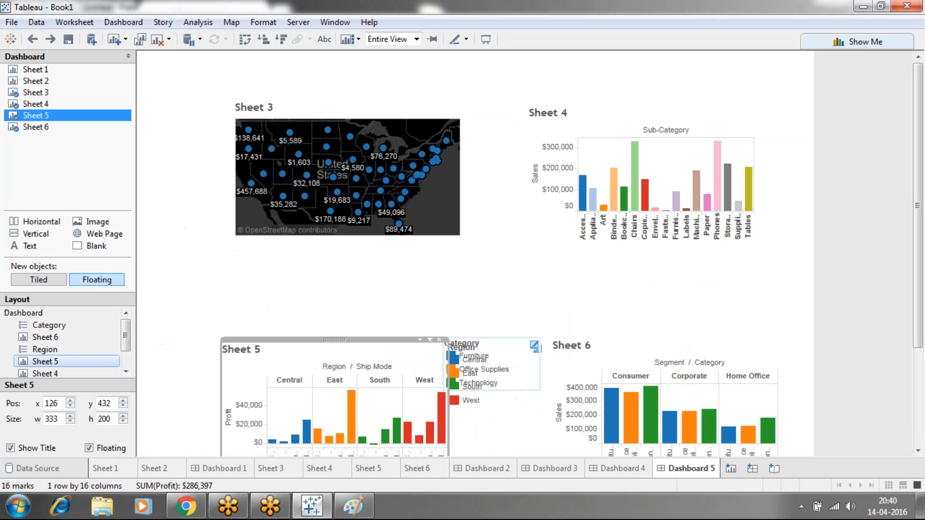
{"action": "left_click", "coordinate": [511, 353]}
{"action": "left_click", "coordinate": [532, 338]}
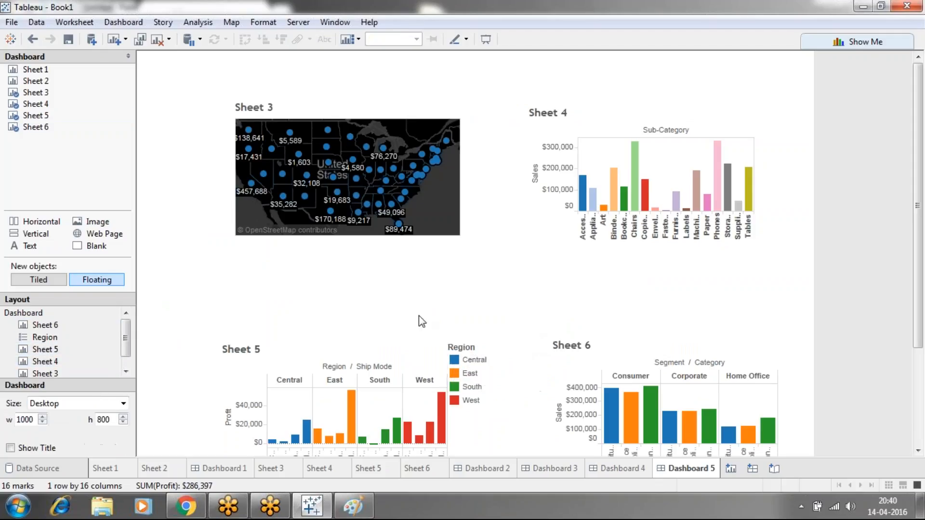
{"action": "left_click", "coordinate": [489, 347]}
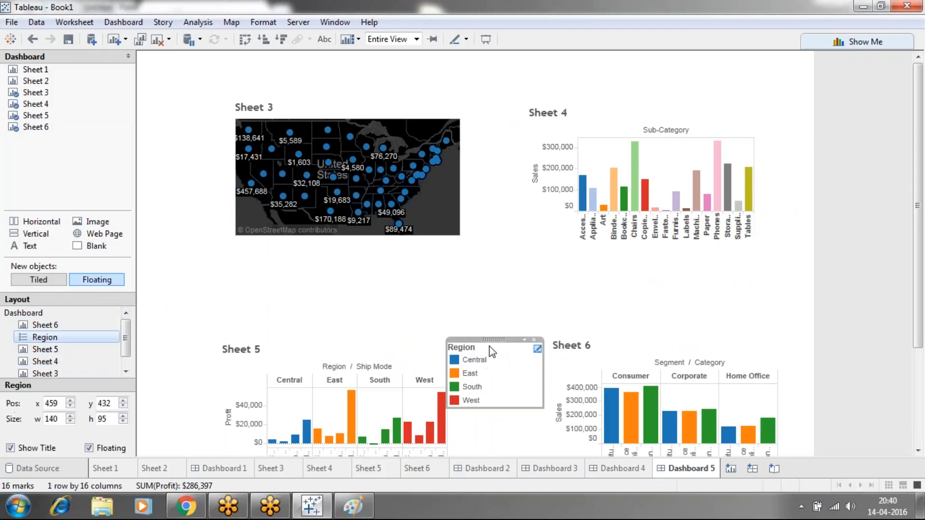
{"action": "left_click", "coordinate": [536, 340]}
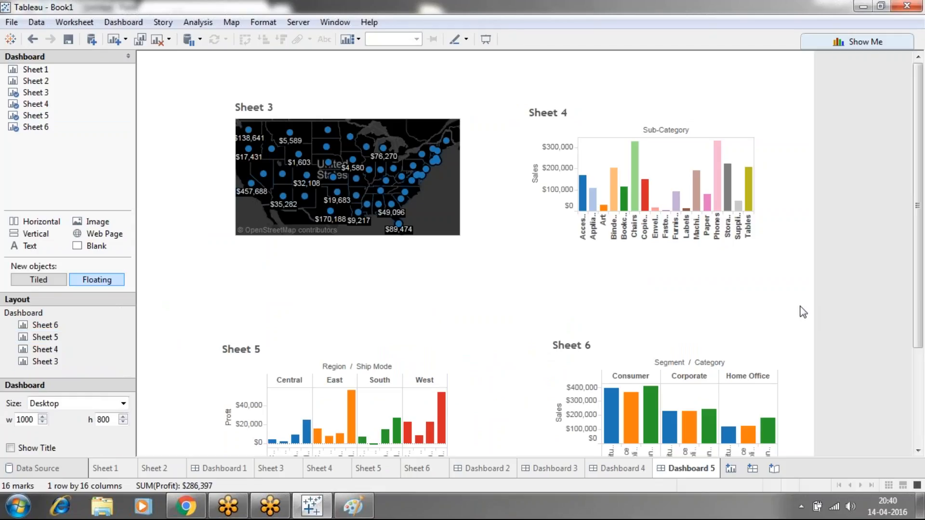
Select Sheet 6 on the dashboard, try widths of 500 and 400, and settle on a width of 350
{"action": "left_click_drag", "start_coordinate": [920, 251], "coordinate": [920, 359]}
{"action": "left_click", "coordinate": [646, 219]}
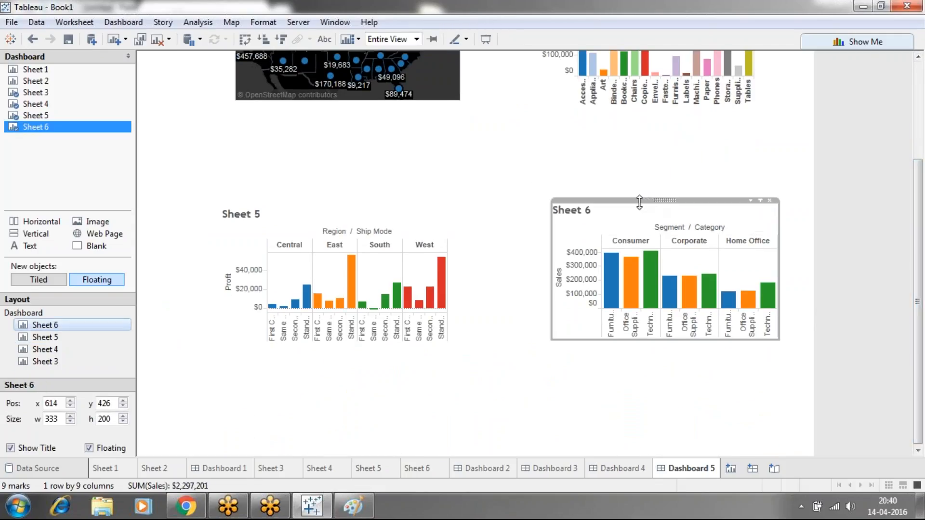
{"action": "left_click", "coordinate": [139, 346]}
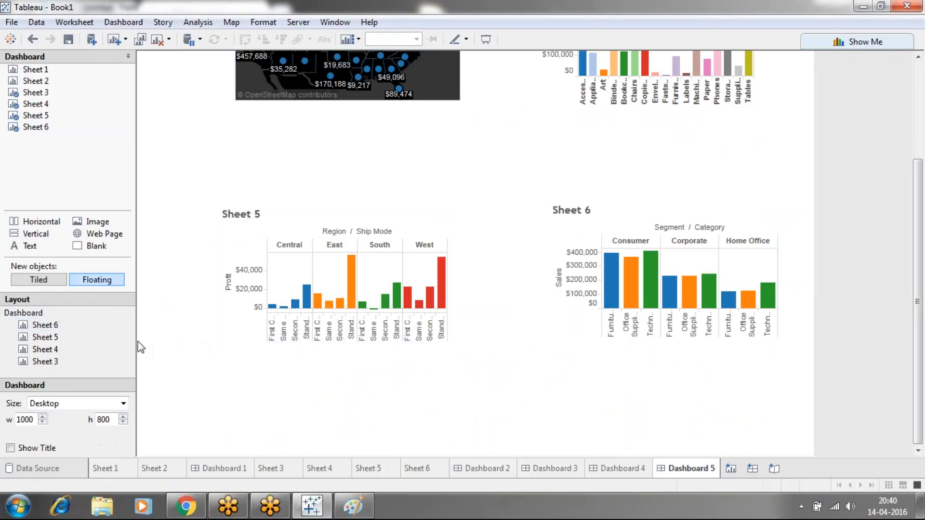
{"action": "left_click", "coordinate": [62, 326]}
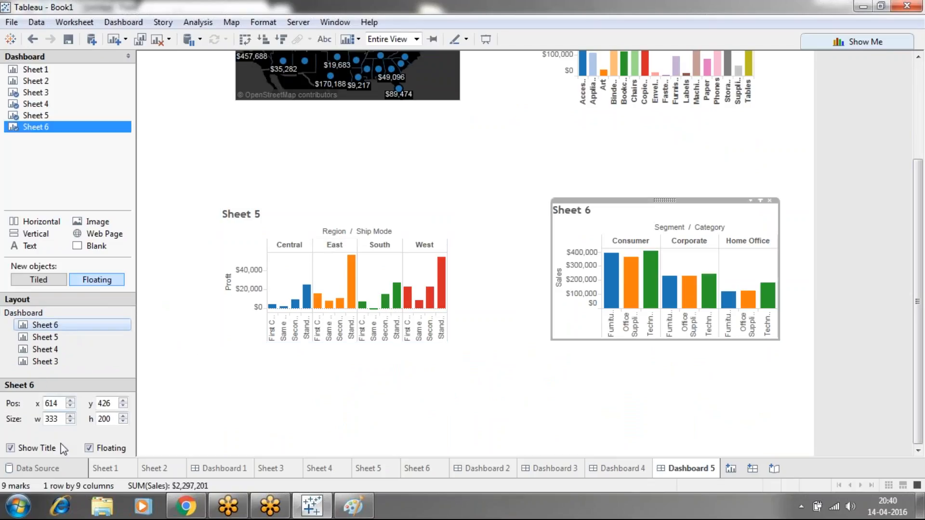
{"action": "double_click", "coordinate": [58, 419]}
{"action": "type", "text": "600"}
{"action": "double_click", "coordinate": [62, 418]}
{"action": "key", "text": "Return"}
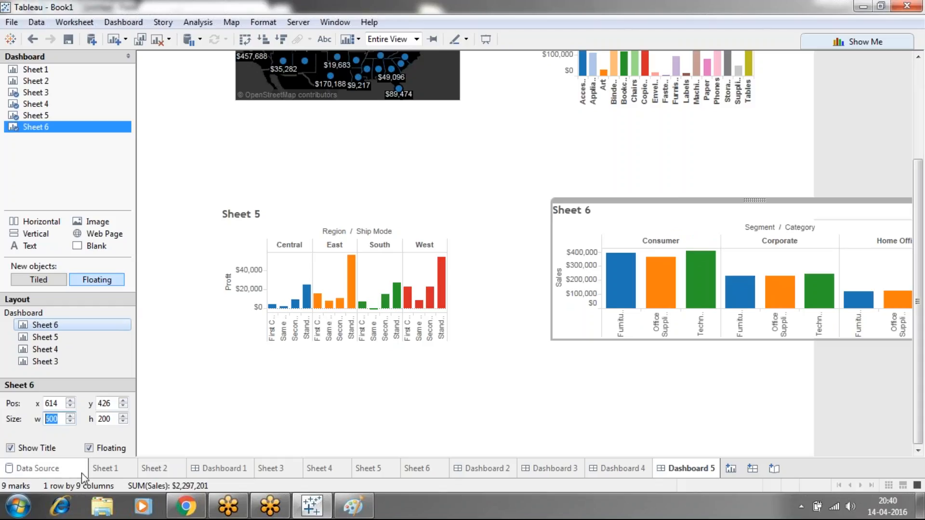
{"action": "type", "text": "400"}
{"action": "key", "text": "Return"}
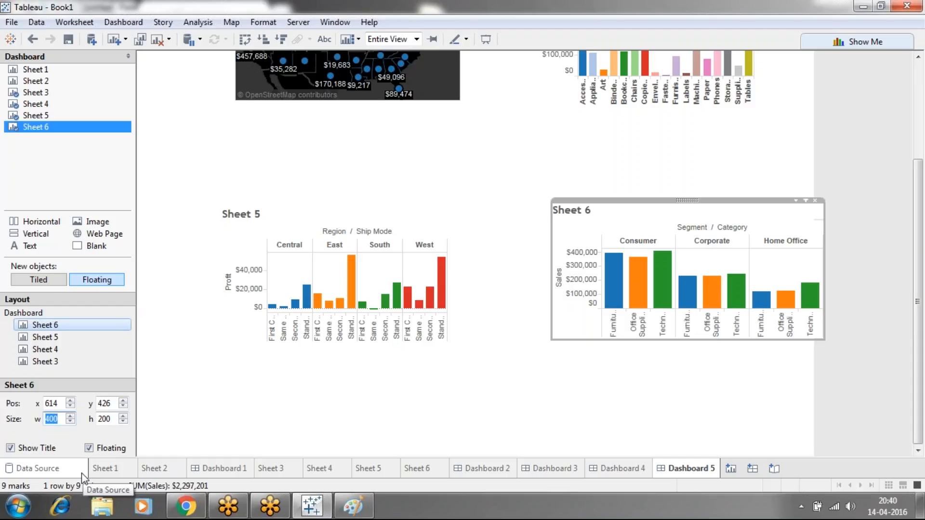
{"action": "type", "text": "350"}
{"action": "key", "text": "Return"}
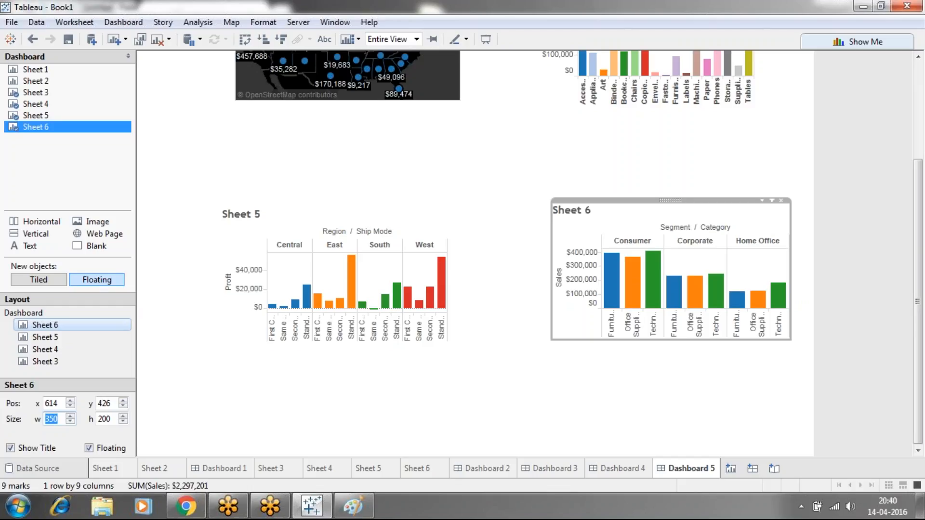
Set the height of Sheet 6 on the dashboard to 400
{"action": "double_click", "coordinate": [114, 421]}
{"action": "type", "text": "400"}
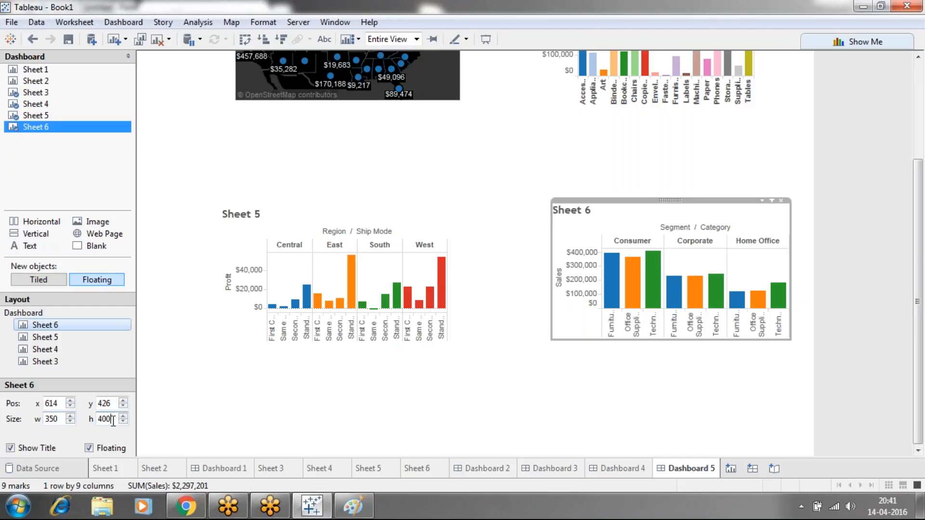
{"action": "key", "text": "Return"}
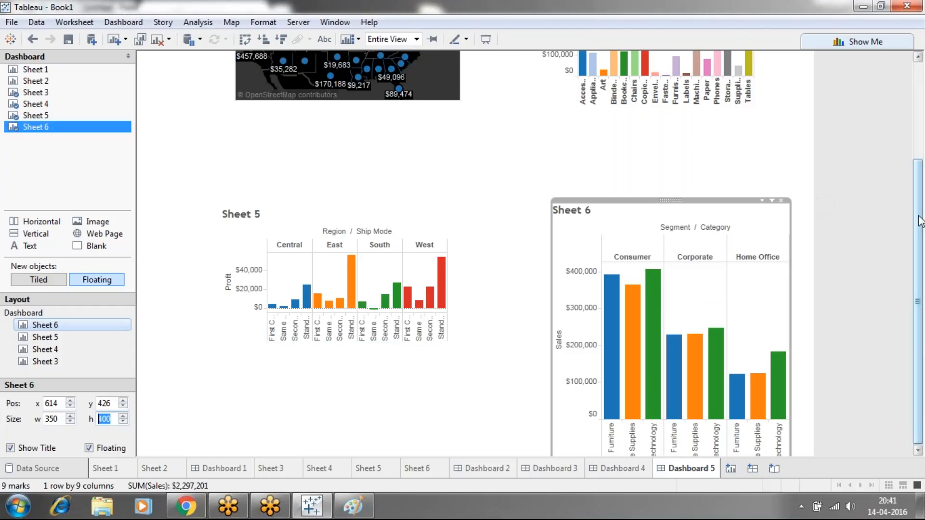
{"action": "left_click_drag", "start_coordinate": [920, 220], "coordinate": [922, 308]}
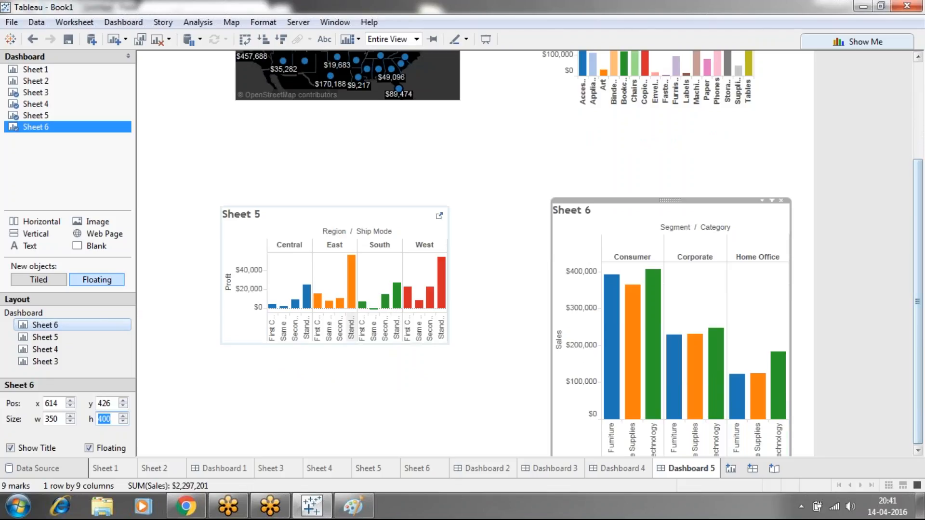
Set the floating Sheet 5 to a width of 350 and a height of 400
{"action": "left_click", "coordinate": [53, 337]}
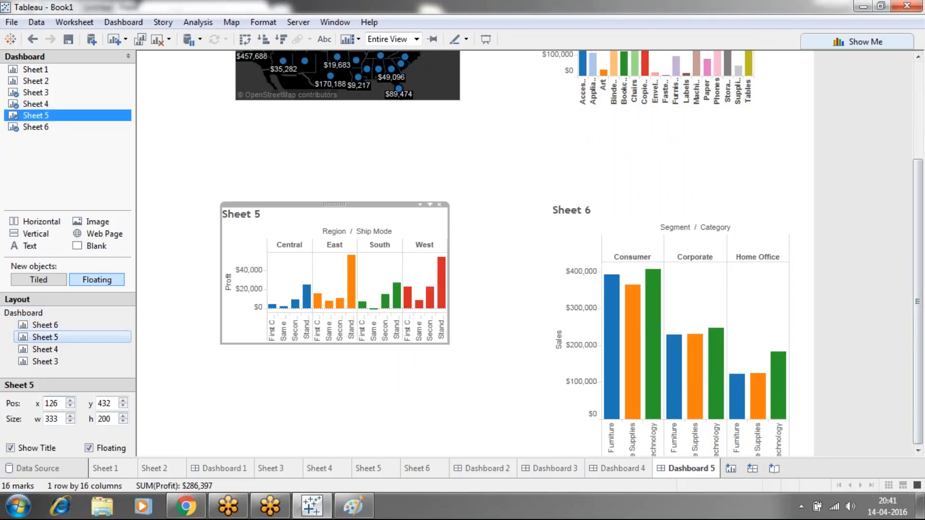
{"action": "left_click_drag", "start_coordinate": [60, 420], "coordinate": [54, 421]}
{"action": "type", "text": "40"}
{"action": "key", "text": "Return"}
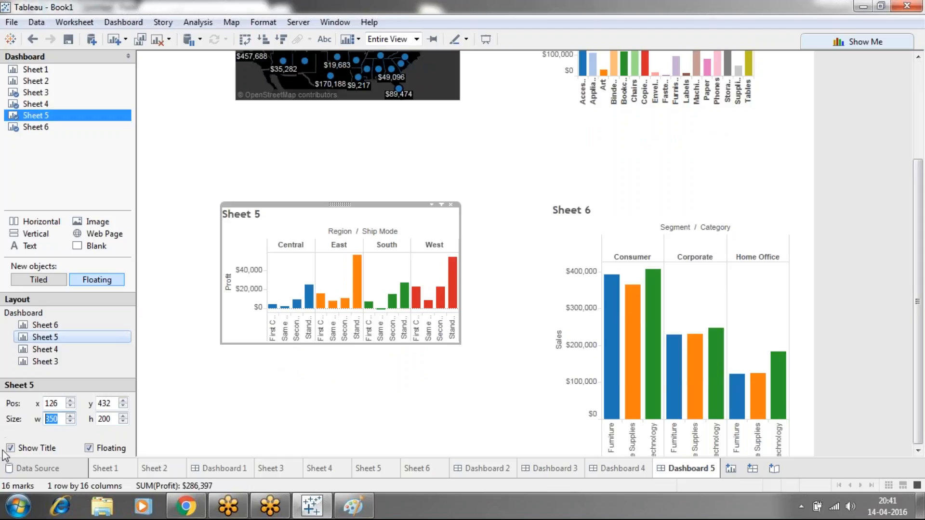
{"action": "double_click", "coordinate": [113, 419]}
{"action": "type", "text": "400"}
{"action": "key", "text": "Return"}
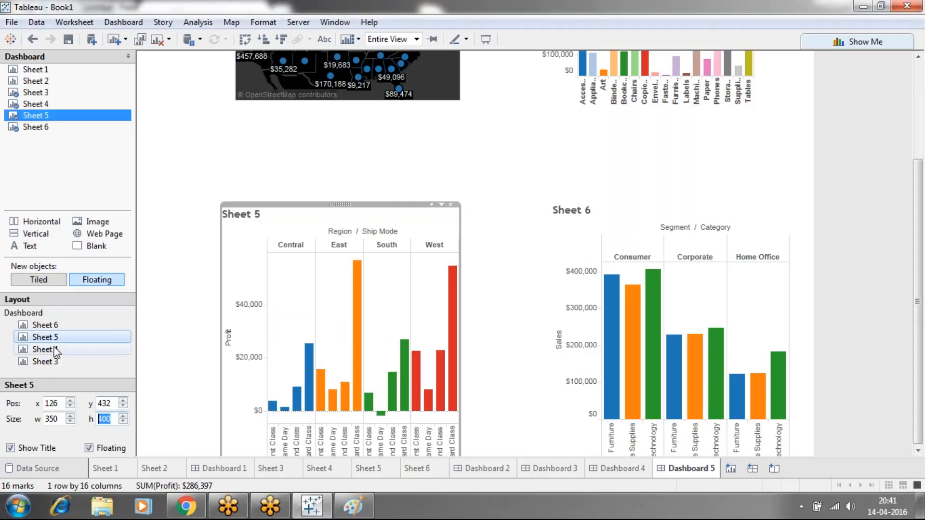
Widen Sheet 5 on the dashboard to 400 and deselect it
{"action": "double_click", "coordinate": [59, 419]}
{"action": "type", "text": "400"}
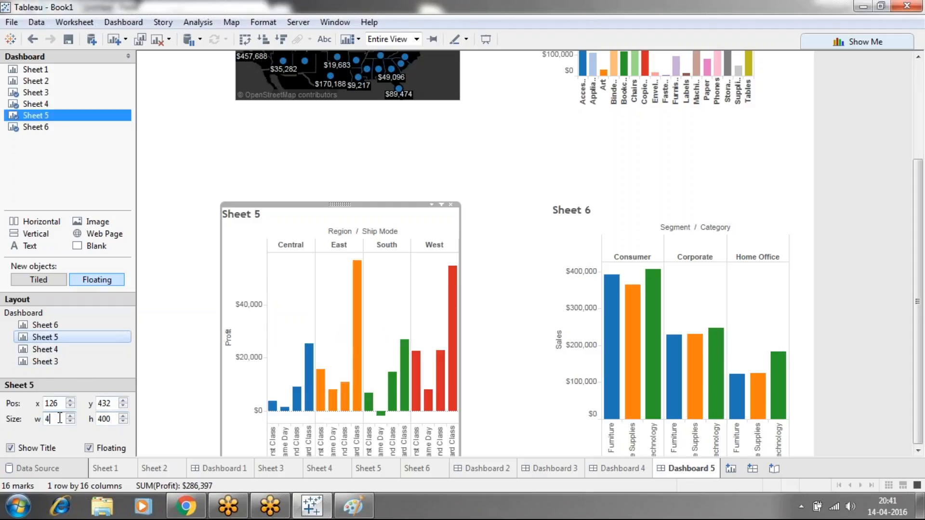
{"action": "key", "text": "Return"}
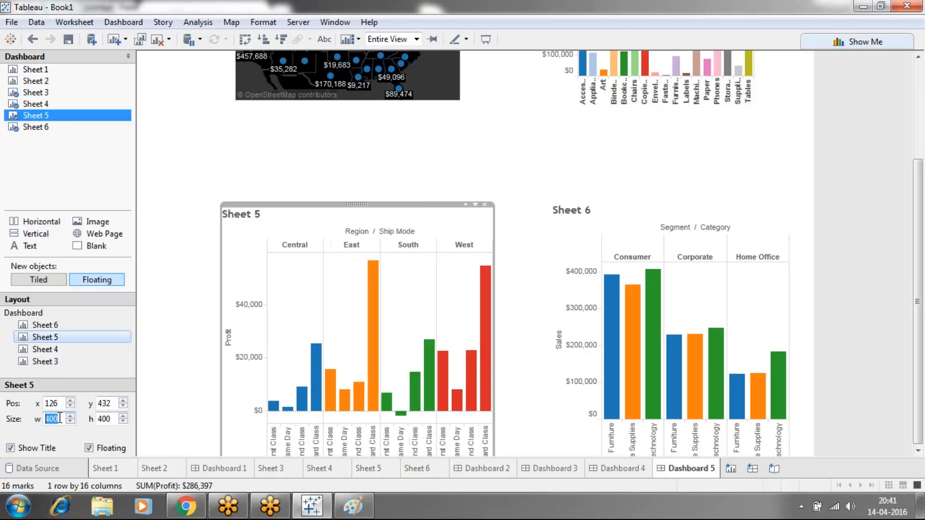
{"action": "left_click", "coordinate": [370, 166]}
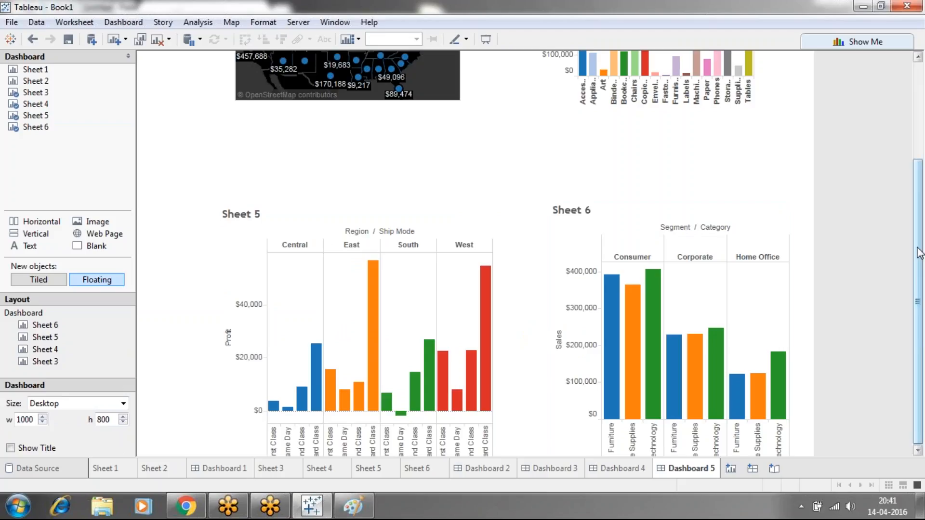
Enlarge Sheet 4 on the dashboard to about 396 wide and 258 high by extending its right and bottom edges
{"action": "left_click_drag", "start_coordinate": [915, 251], "coordinate": [914, 162]}
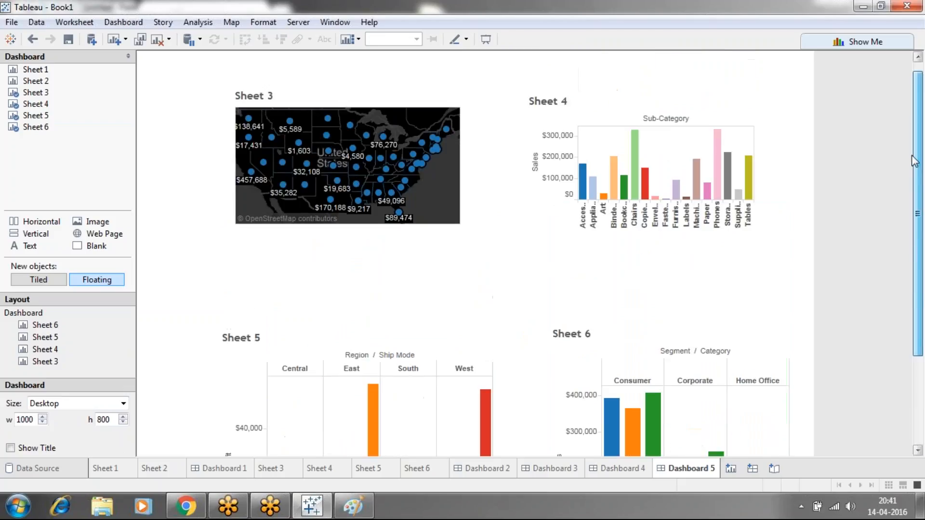
{"action": "left_click", "coordinate": [672, 123]}
{"action": "left_click_drag", "start_coordinate": [757, 159], "coordinate": [798, 161]}
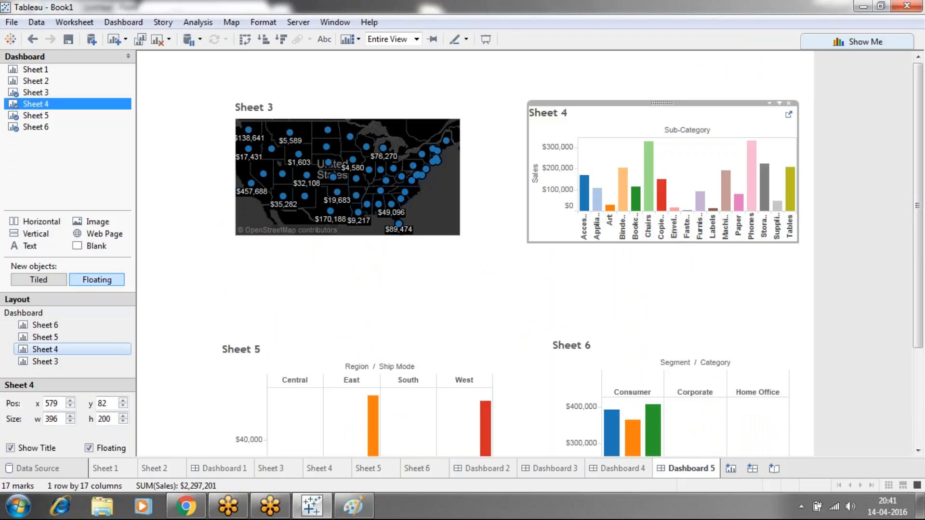
{"action": "left_click_drag", "start_coordinate": [679, 241], "coordinate": [681, 282]}
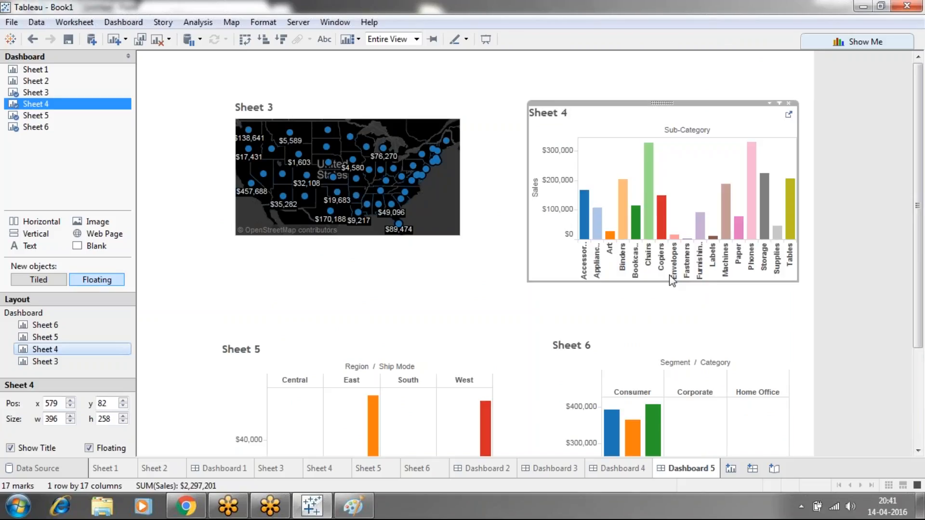
{"action": "left_click", "coordinate": [512, 265]}
Enlarge the Sheet 3 map upward and to the left to about 417 wide and 252 high
{"action": "left_click", "coordinate": [332, 111]}
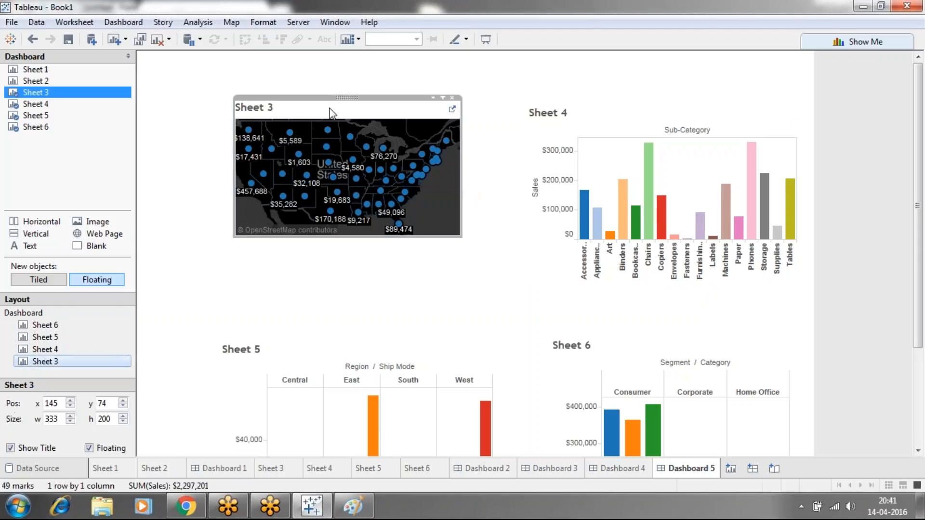
{"action": "left_click_drag", "start_coordinate": [380, 96], "coordinate": [377, 61]}
{"action": "left_click_drag", "start_coordinate": [235, 121], "coordinate": [178, 146]}
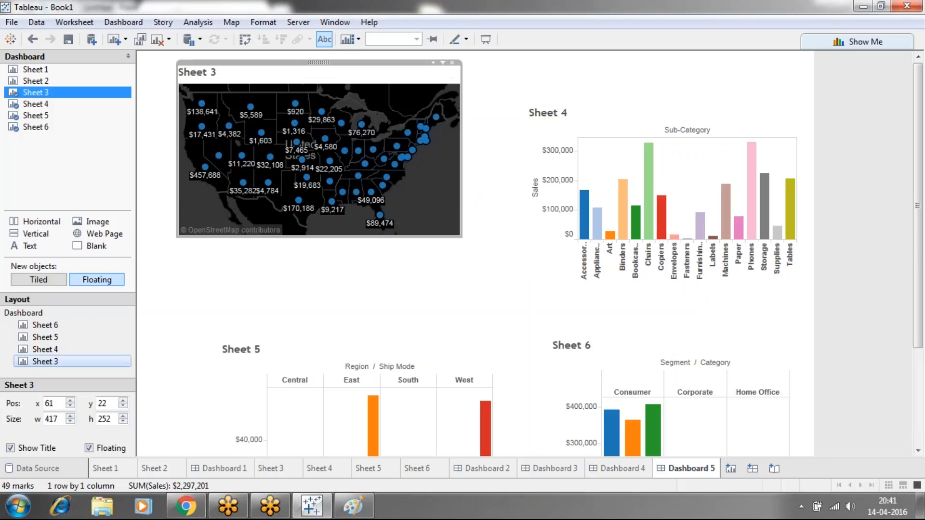
Enlarge the Sheet 3 map downward to a height of about 292, widen it to the right and deselect it
{"action": "left_click_drag", "start_coordinate": [299, 236], "coordinate": [300, 263]}
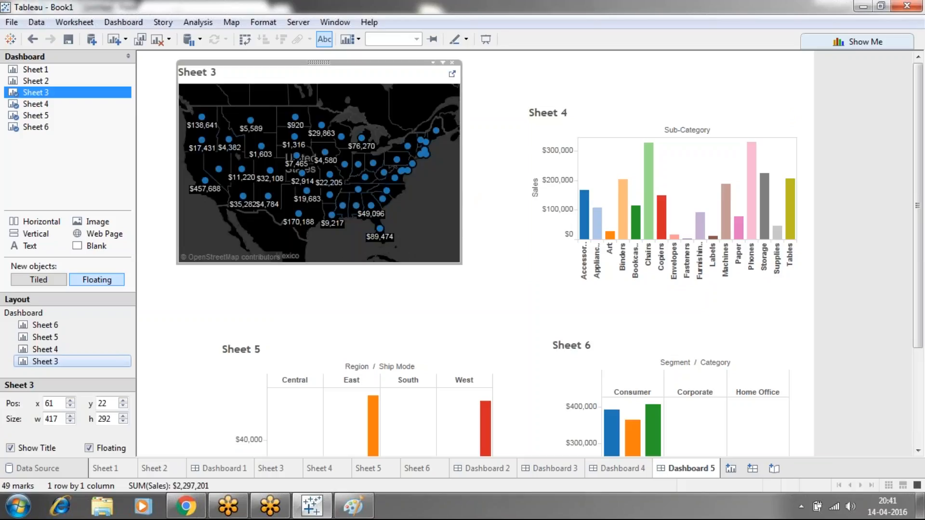
{"action": "left_click_drag", "start_coordinate": [461, 180], "coordinate": [495, 186]}
{"action": "left_click", "coordinate": [412, 315]}
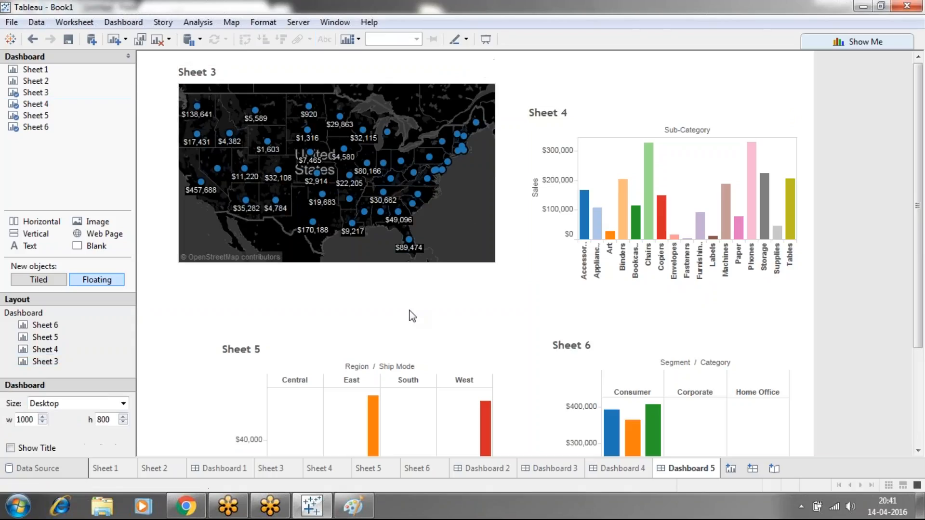
Move the floating Sheet 4 chart up to sit nearly level with the Sheet 3 map and deselect it
{"action": "left_click", "coordinate": [603, 114]}
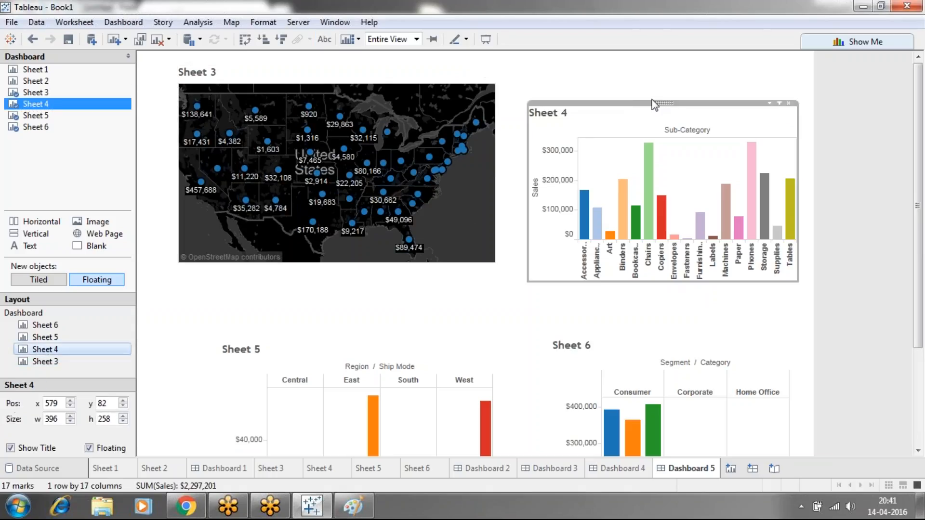
{"action": "left_click_drag", "start_coordinate": [662, 101], "coordinate": [659, 77]}
{"action": "left_click", "coordinate": [624, 298]}
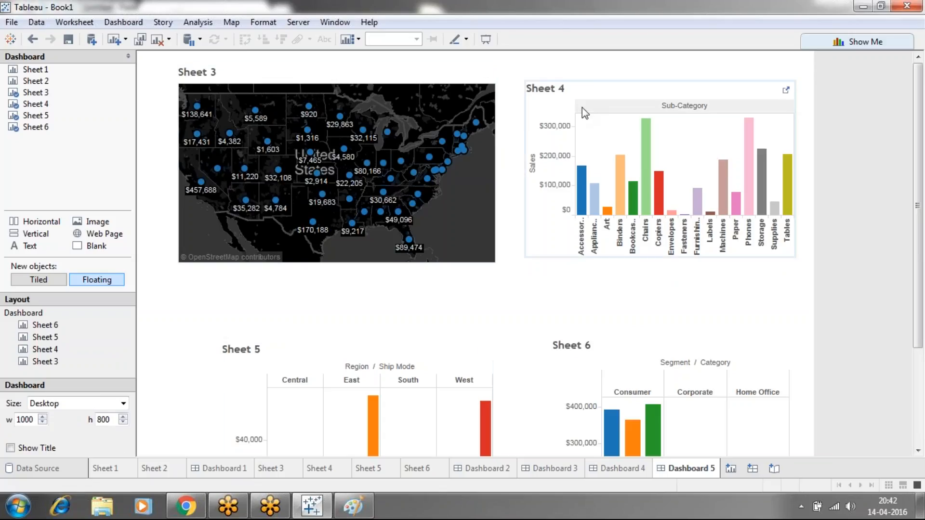
{"action": "left_click", "coordinate": [306, 510]}
{"action": "left_click", "coordinate": [305, 510]}
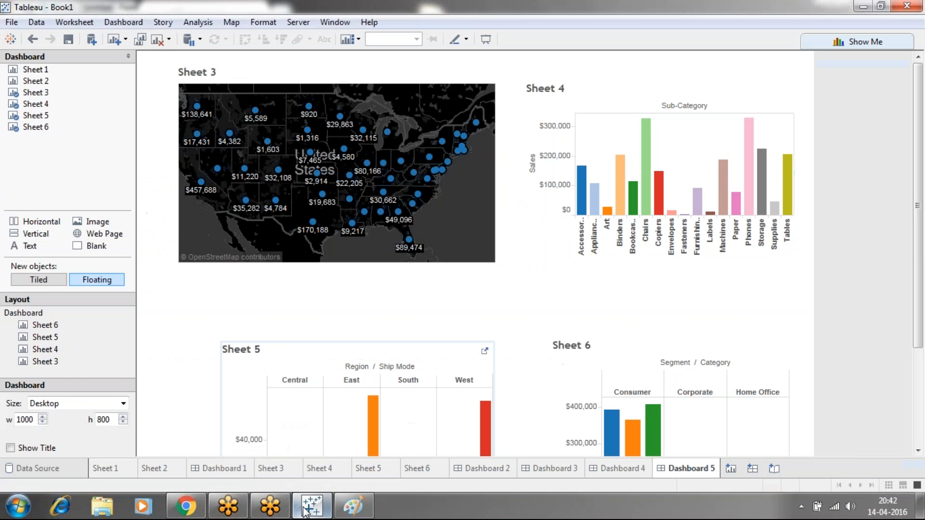
{"action": "left_click", "coordinate": [124, 477]}
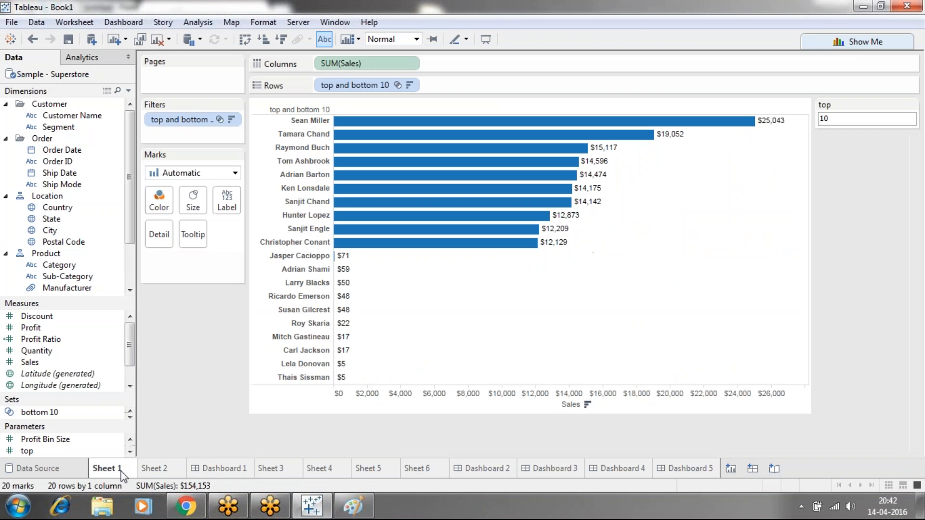
{"action": "left_click", "coordinate": [147, 472]}
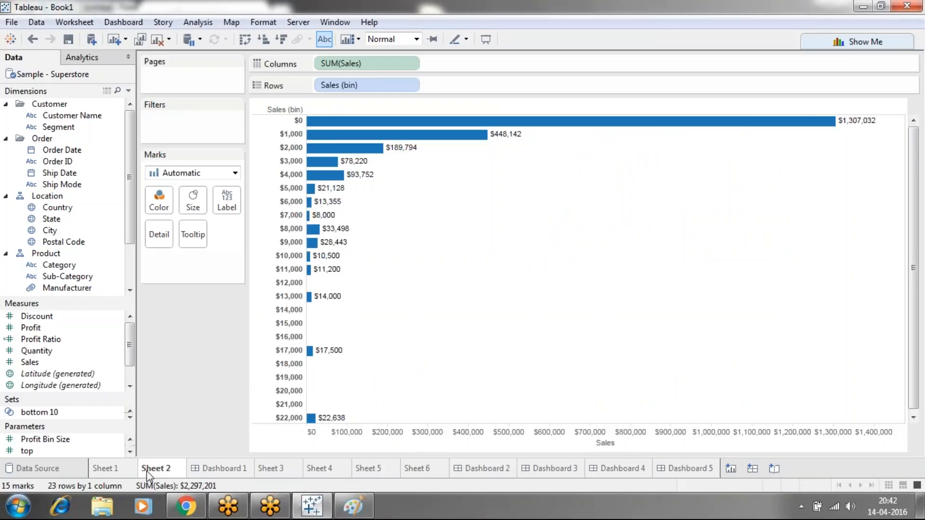
Show the title on the Sheet 3 worksheet and replace its text with "statewise sales"
{"action": "left_click", "coordinate": [276, 469]}
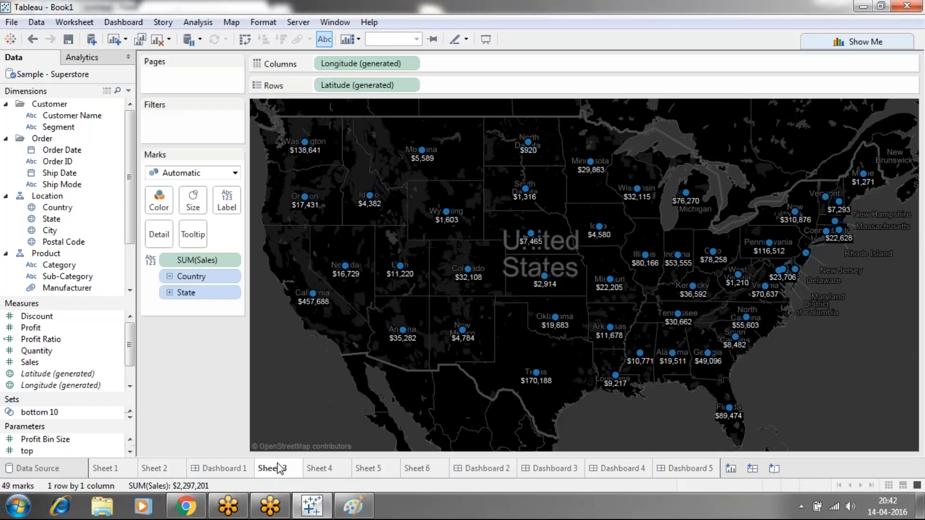
{"action": "left_click", "coordinate": [82, 23]}
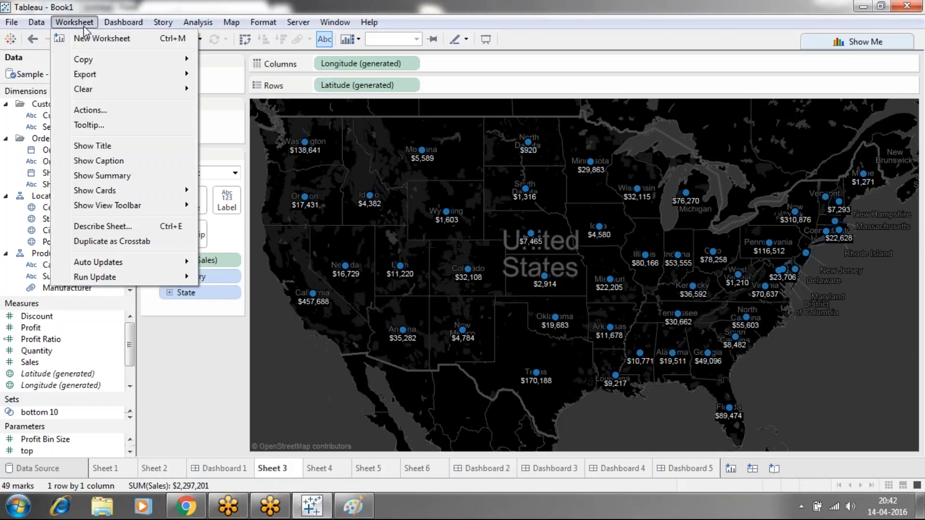
{"action": "left_click", "coordinate": [91, 146]}
{"action": "double_click", "coordinate": [360, 116]}
{"action": "left_click_drag", "start_coordinate": [362, 183], "coordinate": [281, 189]}
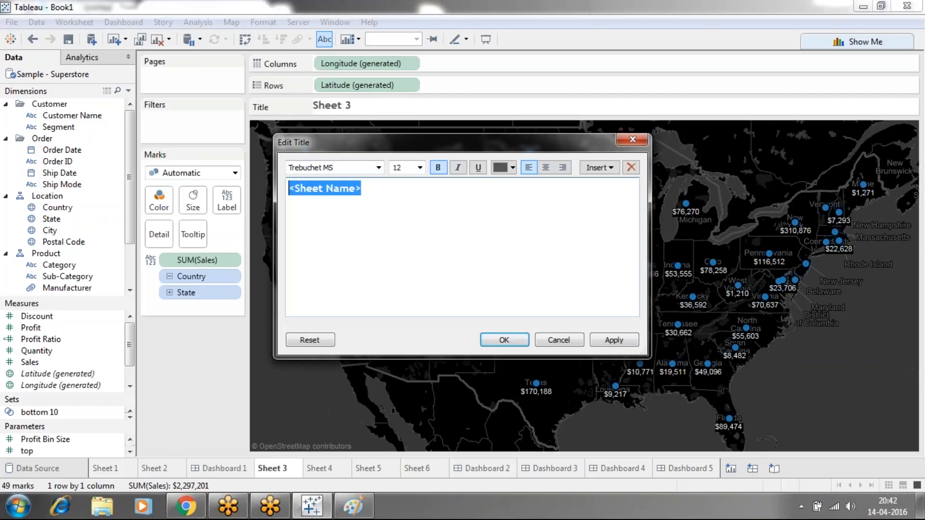
{"action": "type", "text": "state"}
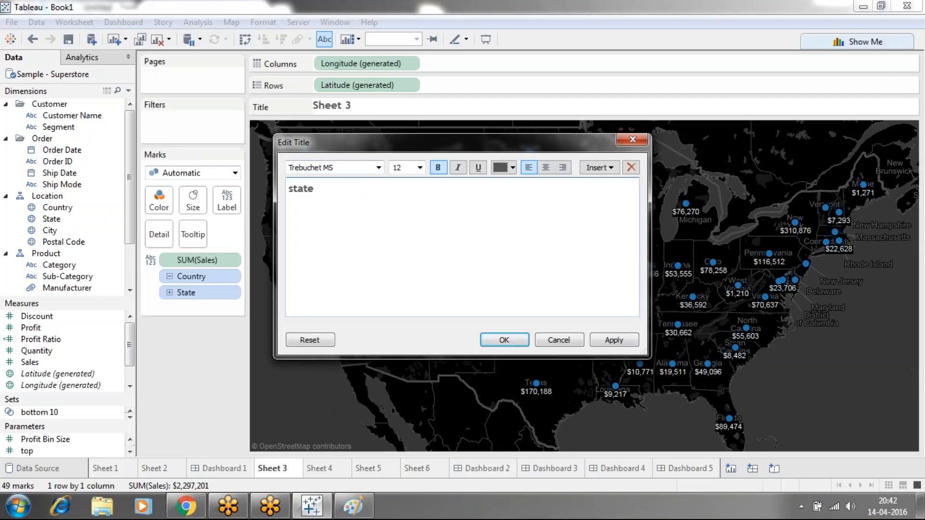
{"action": "type", "text": "wise sales"}
Color the "statewise sales" title dark red, apply it and return to Dashboard 5
{"action": "left_click_drag", "start_coordinate": [366, 190], "coordinate": [282, 194]}
{"action": "left_click", "coordinate": [513, 168]}
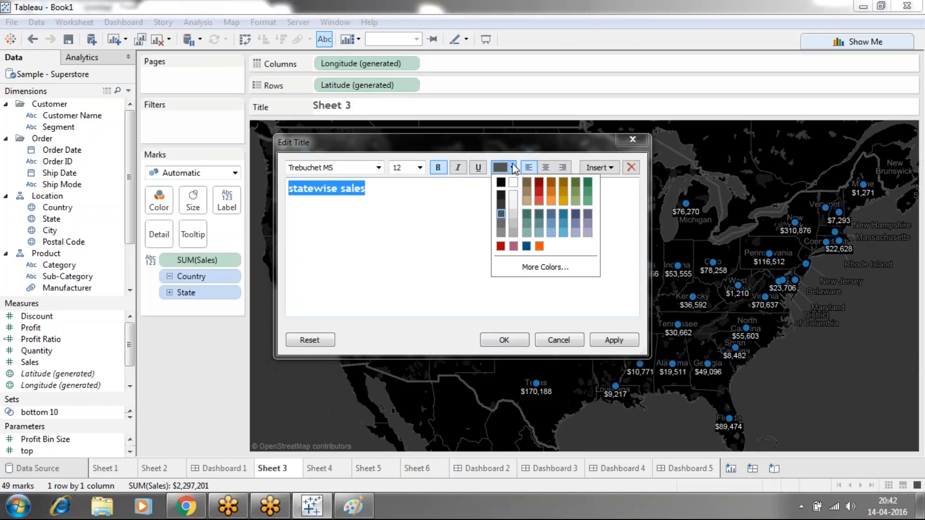
{"action": "left_click", "coordinate": [538, 183]}
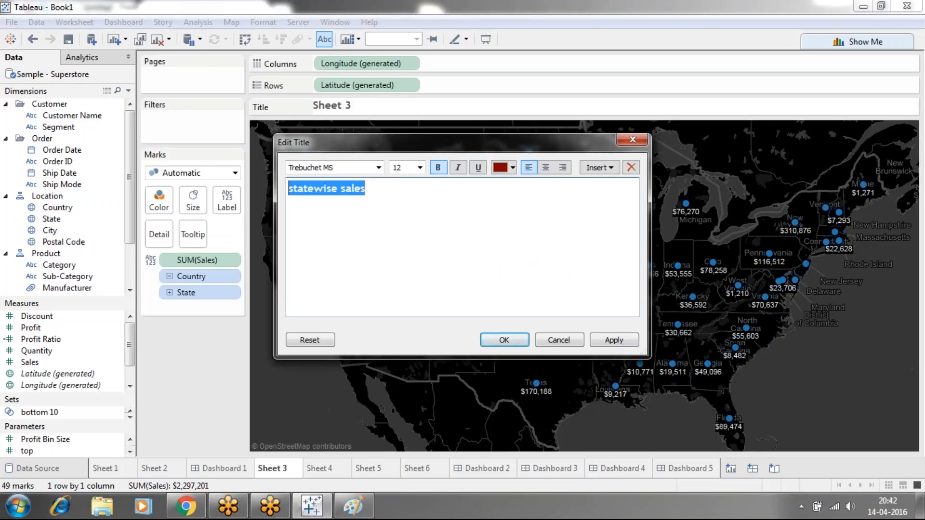
{"action": "left_click", "coordinate": [464, 229]}
{"action": "left_click", "coordinate": [603, 340]}
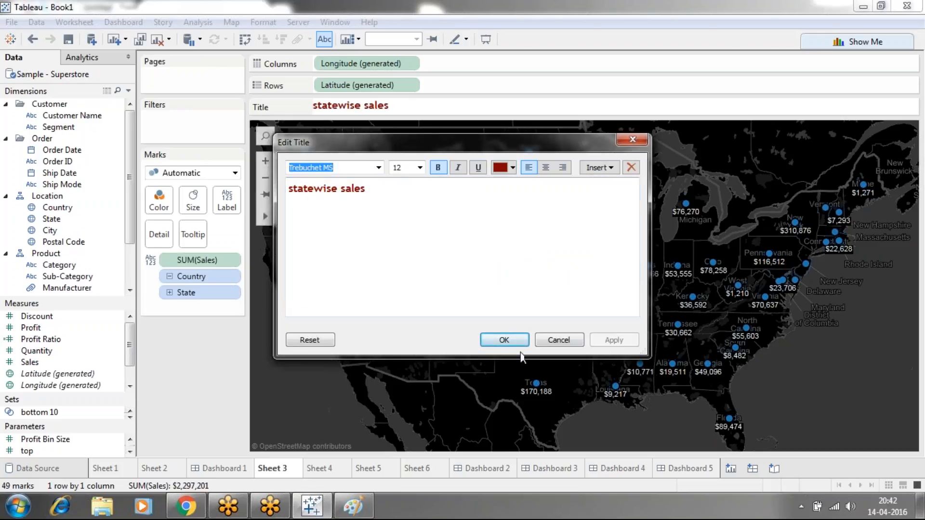
{"action": "left_click", "coordinate": [510, 340]}
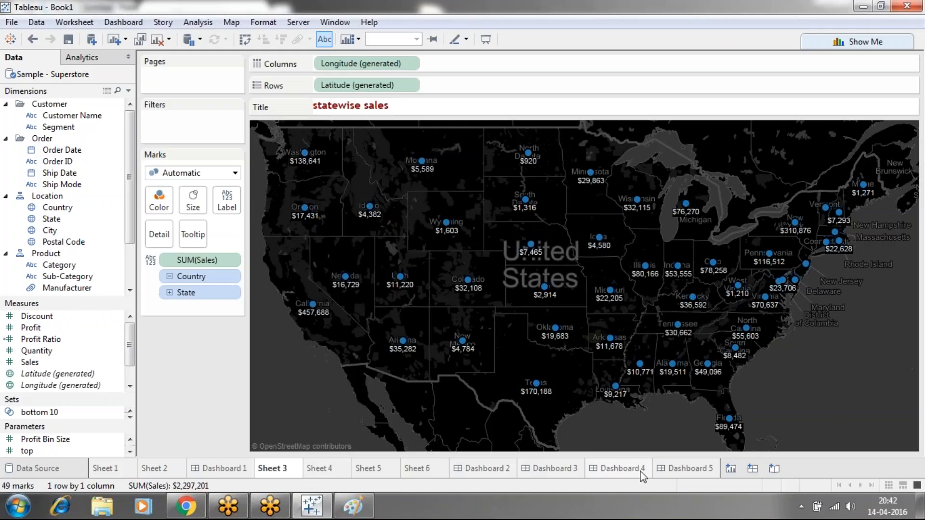
{"action": "left_click", "coordinate": [678, 473]}
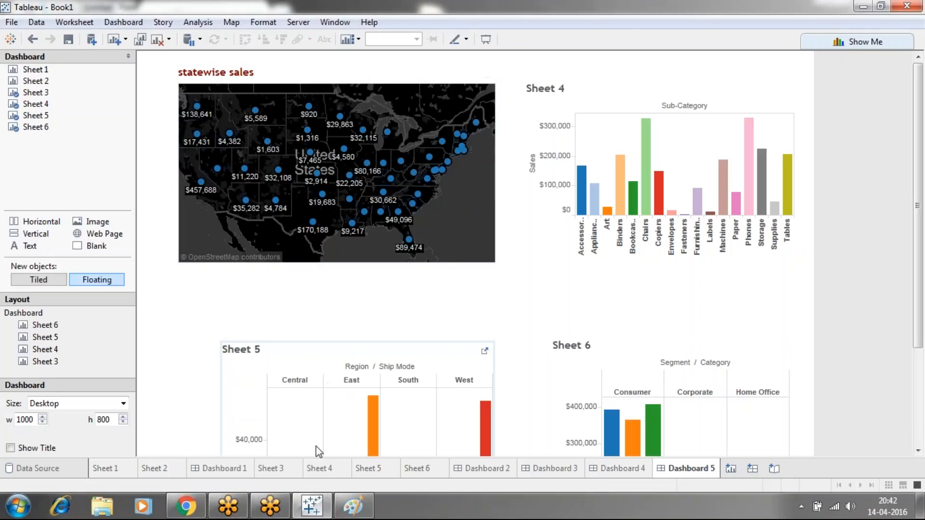
Show the title on the Sheet 4 worksheet and replace its text with "subcategory wise sales"
{"action": "left_click", "coordinate": [318, 470]}
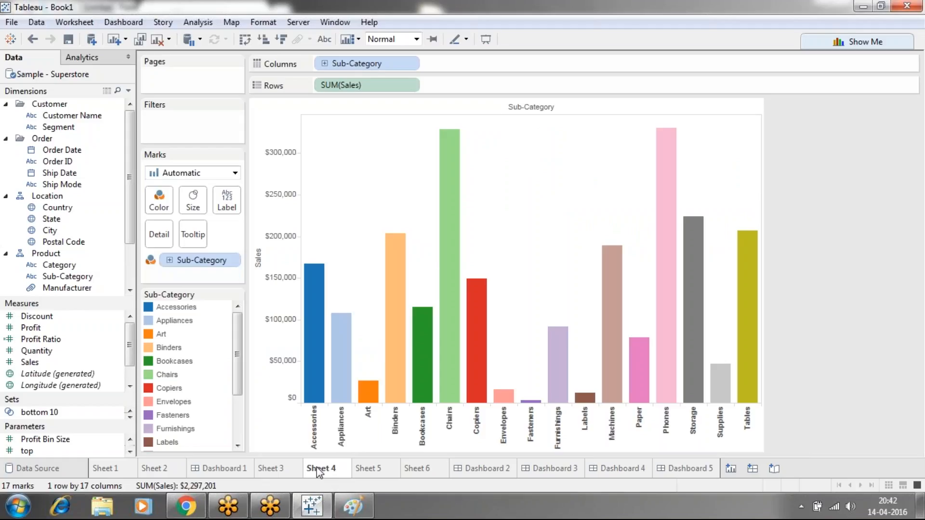
{"action": "left_click", "coordinate": [74, 22]}
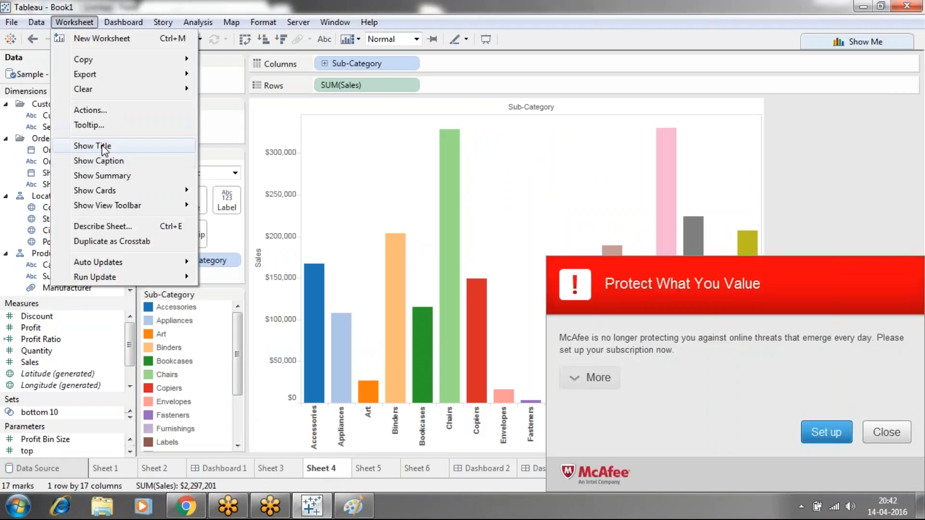
{"action": "double_click", "coordinate": [372, 106]}
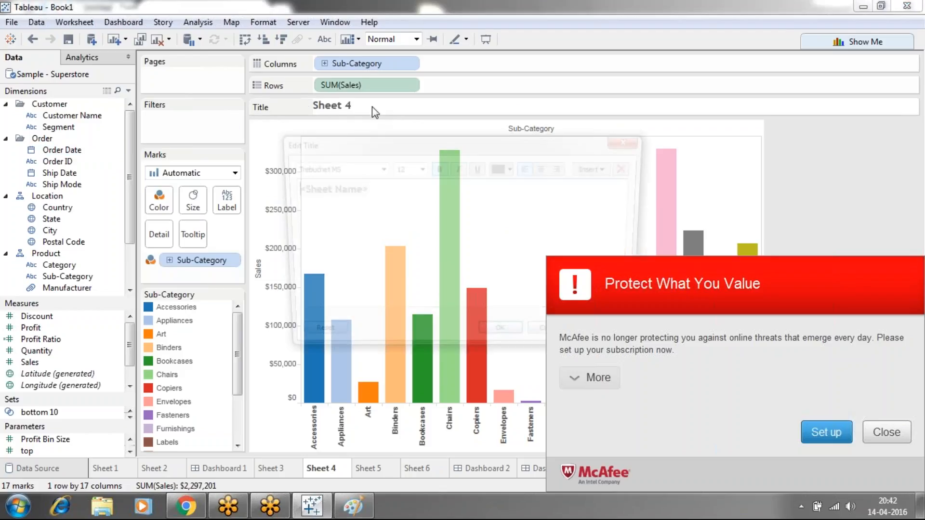
{"action": "left_click", "coordinate": [892, 433]}
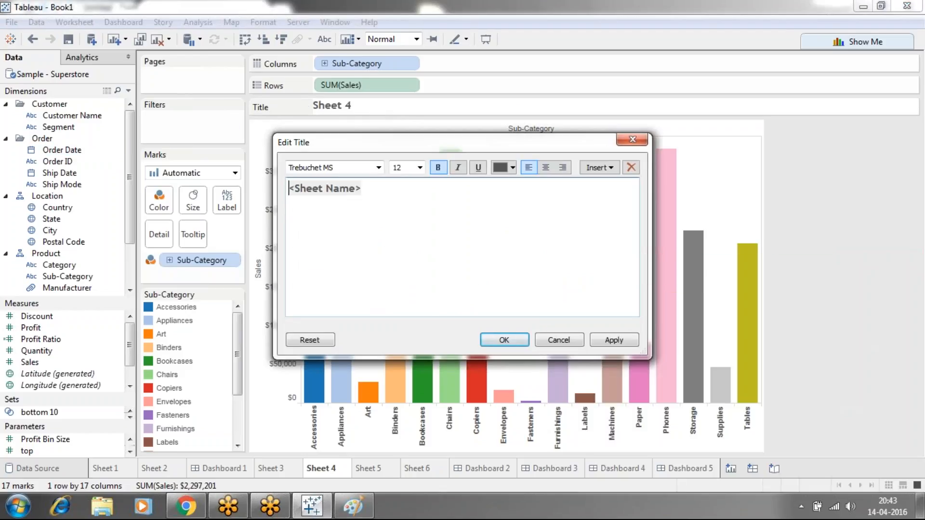
{"action": "left_click_drag", "start_coordinate": [370, 189], "coordinate": [290, 191]}
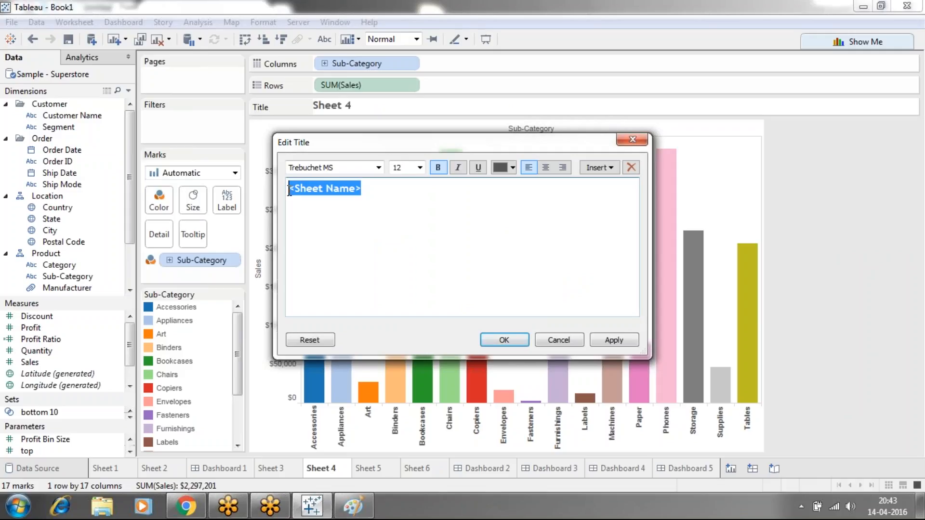
{"action": "type", "text": "Subcategory "}
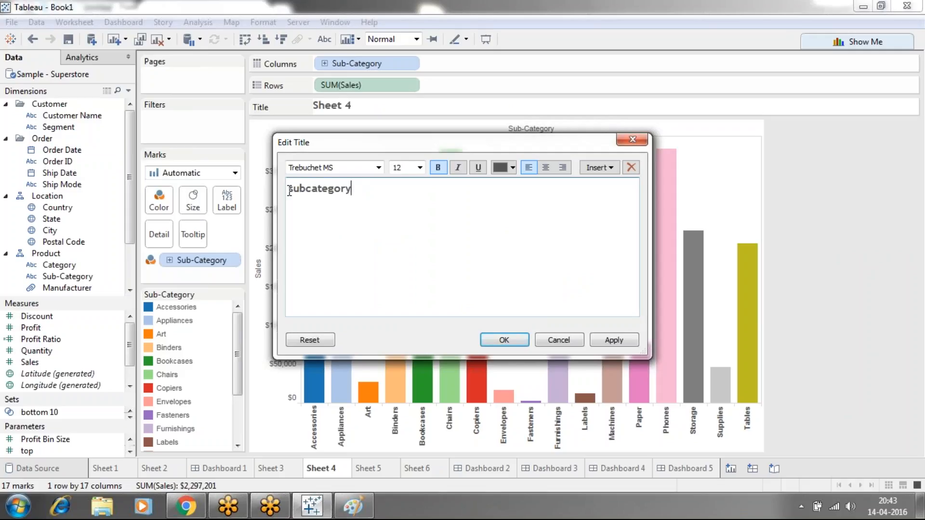
{"action": "type", "text": "wise sales"}
Color the "subcategory wise sales" title dark red and apply the change
{"action": "left_click_drag", "start_coordinate": [409, 188], "coordinate": [288, 191]}
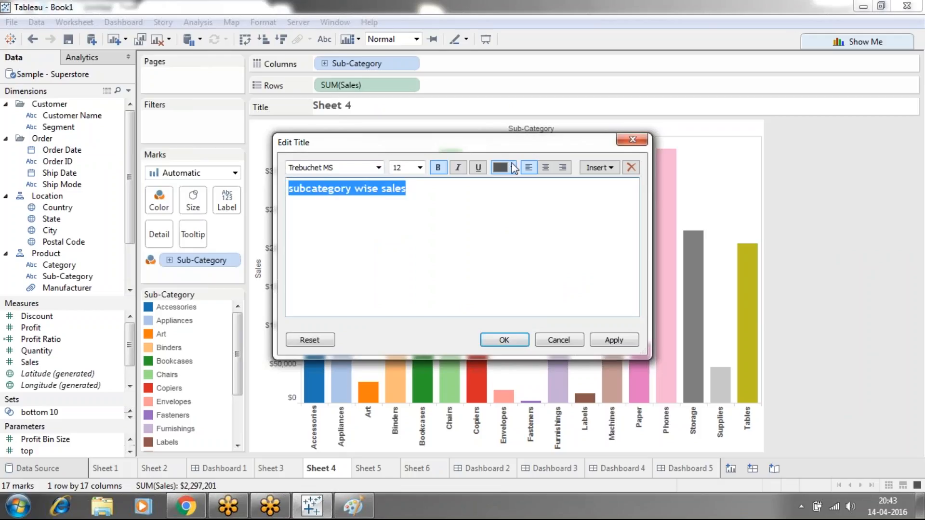
{"action": "left_click", "coordinate": [513, 168]}
{"action": "left_click", "coordinate": [538, 183]}
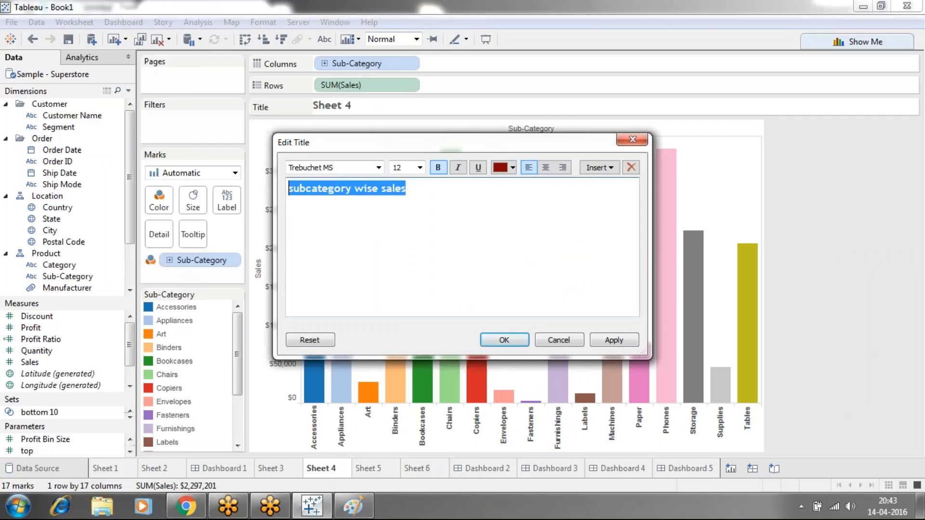
{"action": "left_click", "coordinate": [600, 339]}
{"action": "left_click", "coordinate": [514, 340]}
Show the title on the Sheet 5 worksheet
{"action": "left_click", "coordinate": [377, 474]}
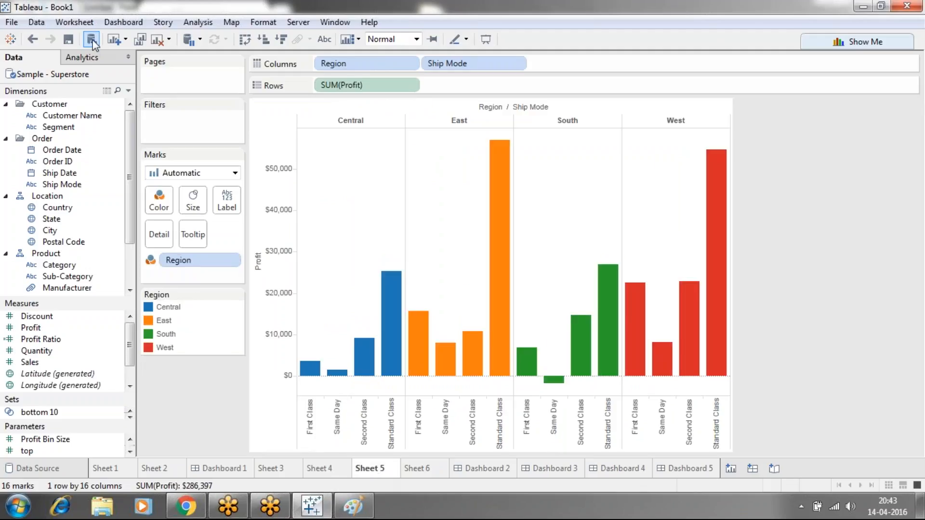
{"action": "left_click", "coordinate": [84, 25]}
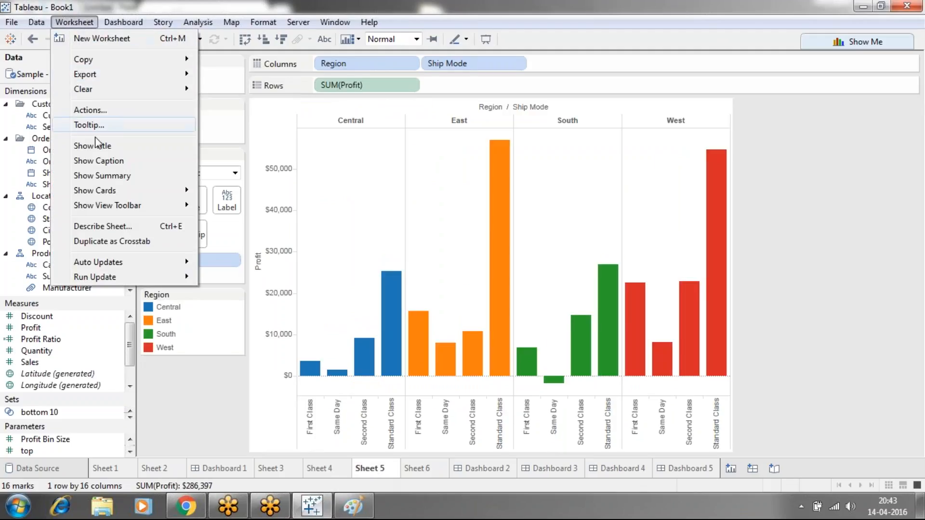
{"action": "left_click", "coordinate": [98, 148]}
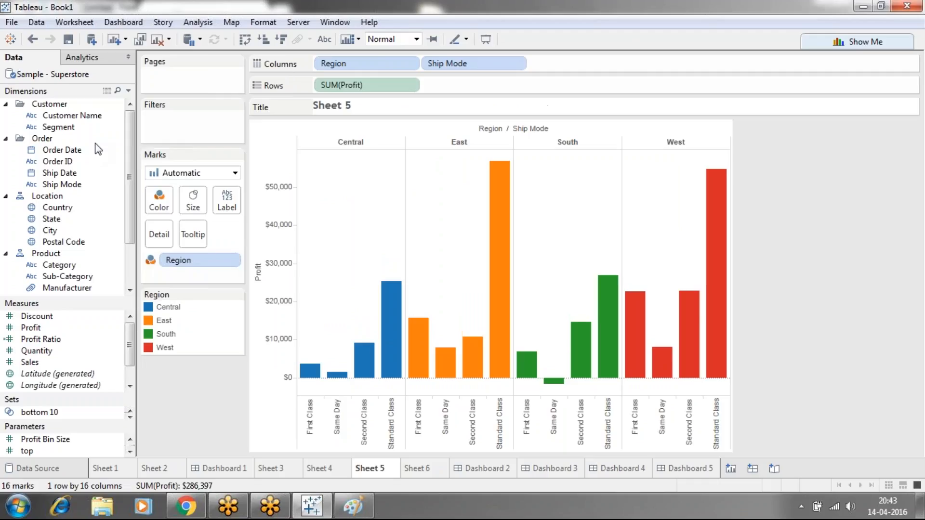
Replace the Sheet 5 title text with "regionwiseshipmode wise sales"
{"action": "double_click", "coordinate": [334, 111]}
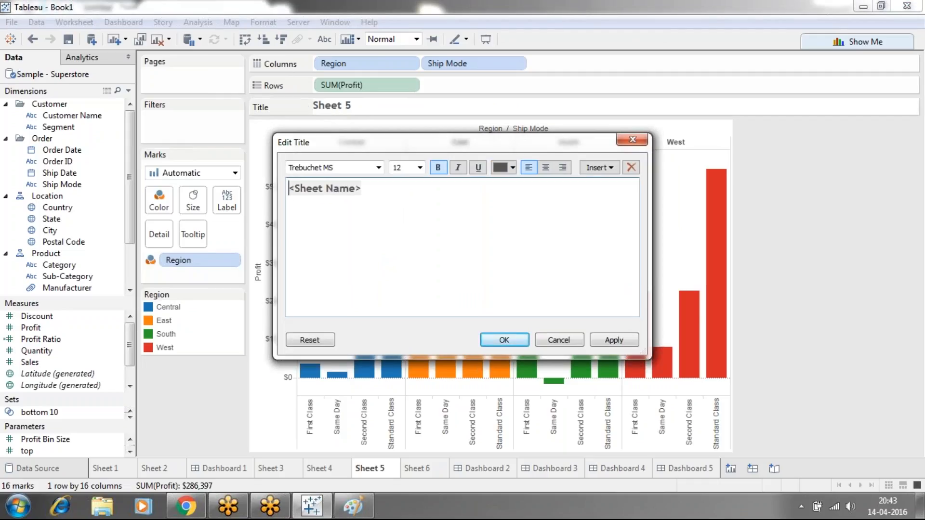
{"action": "left_click_drag", "start_coordinate": [363, 189], "coordinate": [288, 189]}
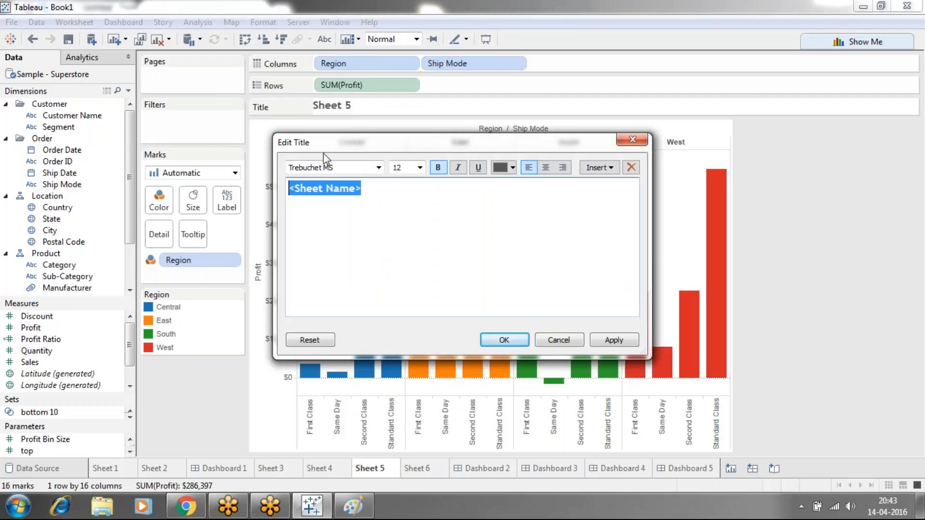
{"action": "left_click", "coordinate": [643, 4]}
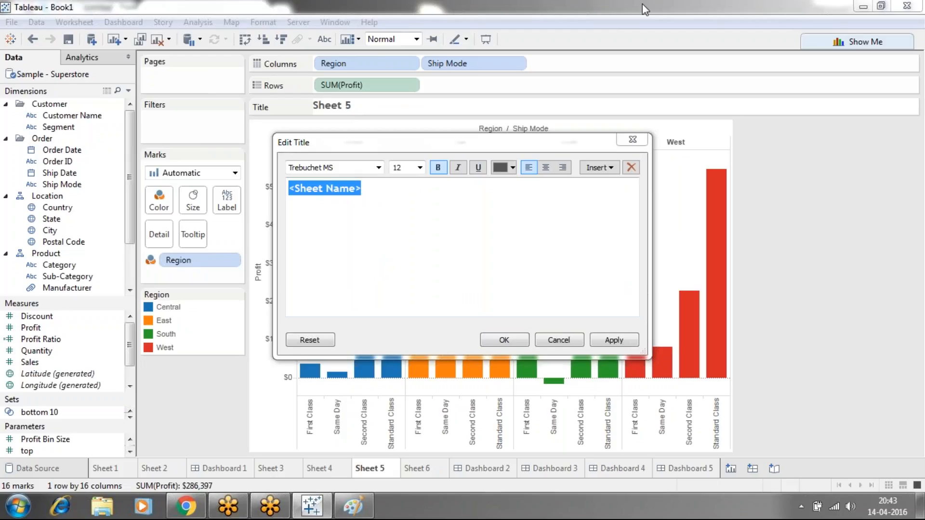
{"action": "left_click", "coordinate": [372, 198]}
{"action": "left_click_drag", "start_coordinate": [365, 190], "coordinate": [291, 191]}
{"action": "type", "text": "reg"}
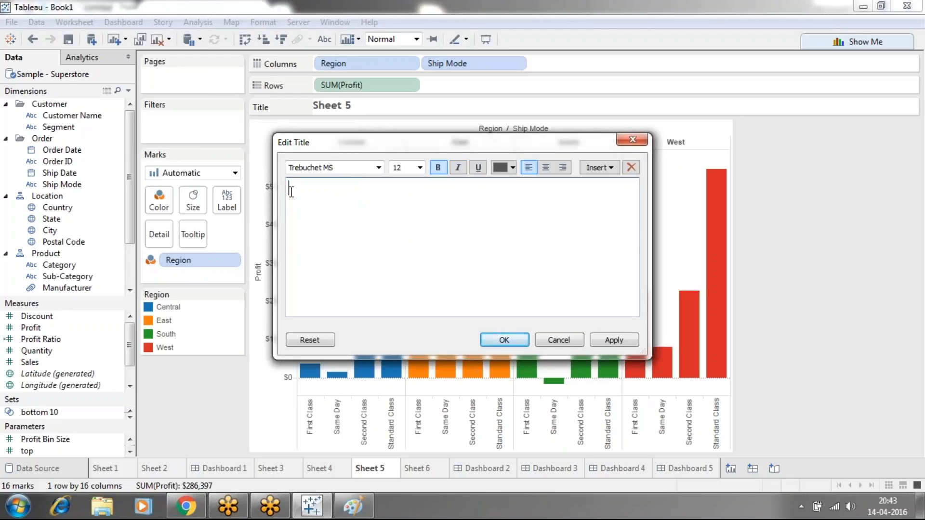
{"action": "type", "text": "ionwiseshipmode wise s"}
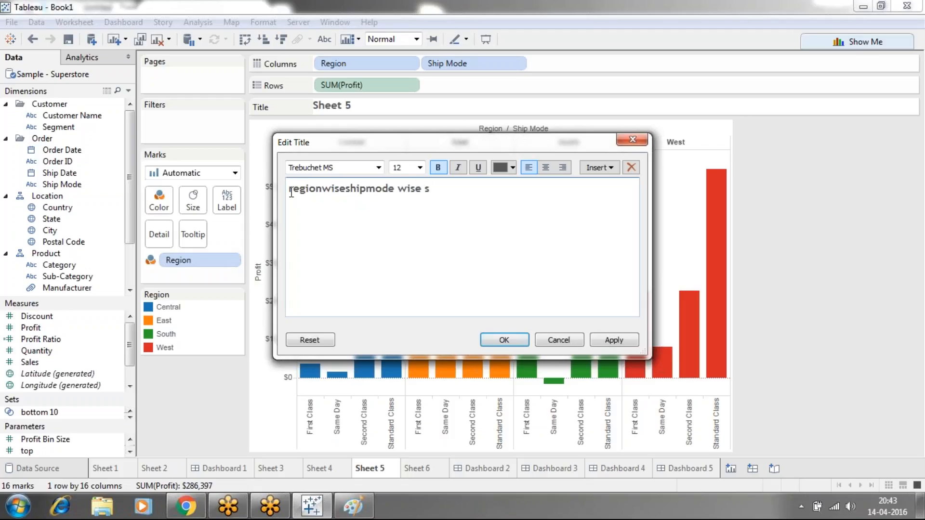
{"action": "type", "text": "ales"}
Color the whole "regionwiseshipmode wise sales" title dark red and apply the change
{"action": "double_click", "coordinate": [444, 198]}
{"action": "left_click", "coordinate": [286, 197]}
{"action": "key", "text": "ctrl+a"}
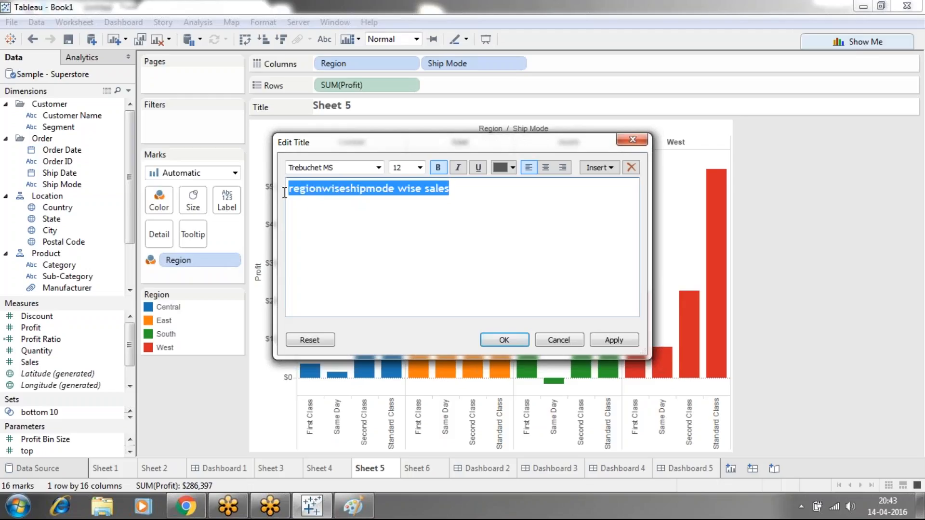
{"action": "left_click", "coordinate": [511, 167]}
{"action": "left_click", "coordinate": [539, 184]}
{"action": "left_click", "coordinate": [622, 342]}
{"action": "left_click", "coordinate": [503, 342]}
Show the title on the Sheet 6 worksheet
{"action": "left_click", "coordinate": [416, 469]}
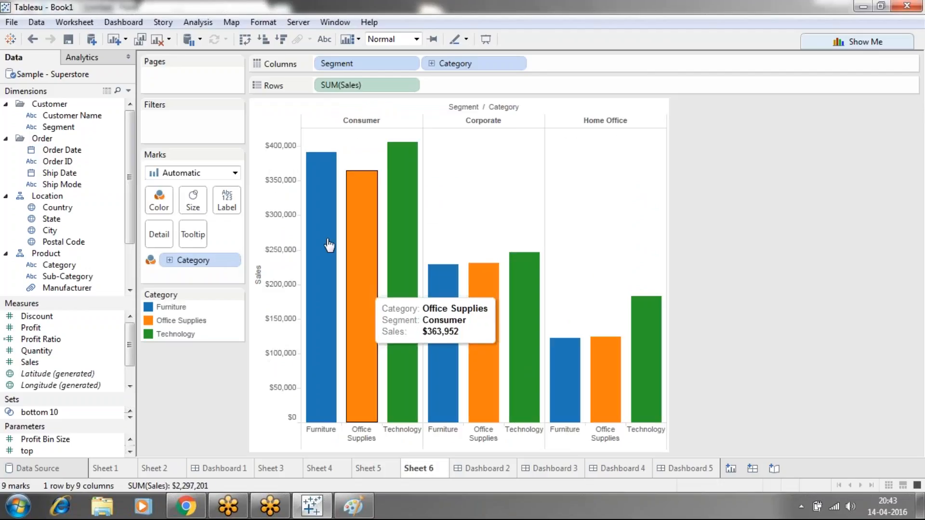
{"action": "left_click", "coordinate": [89, 23]}
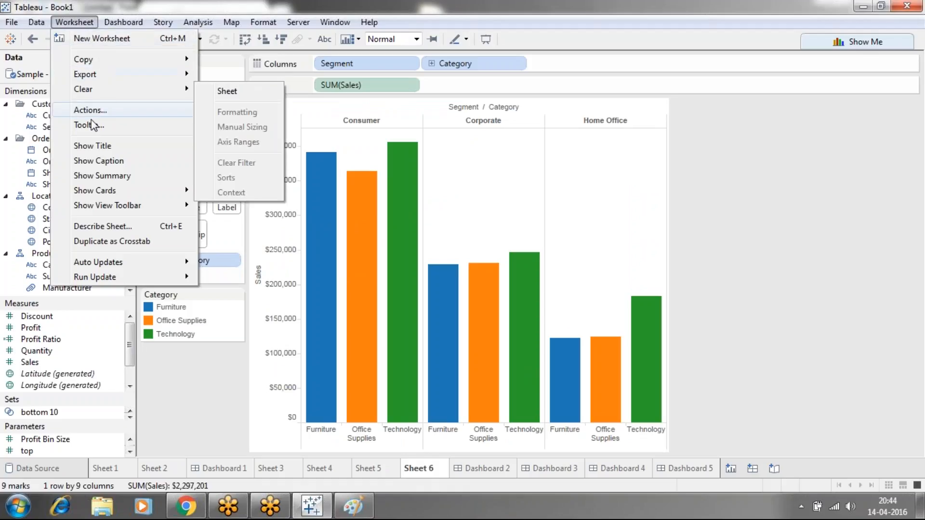
{"action": "left_click", "coordinate": [94, 149]}
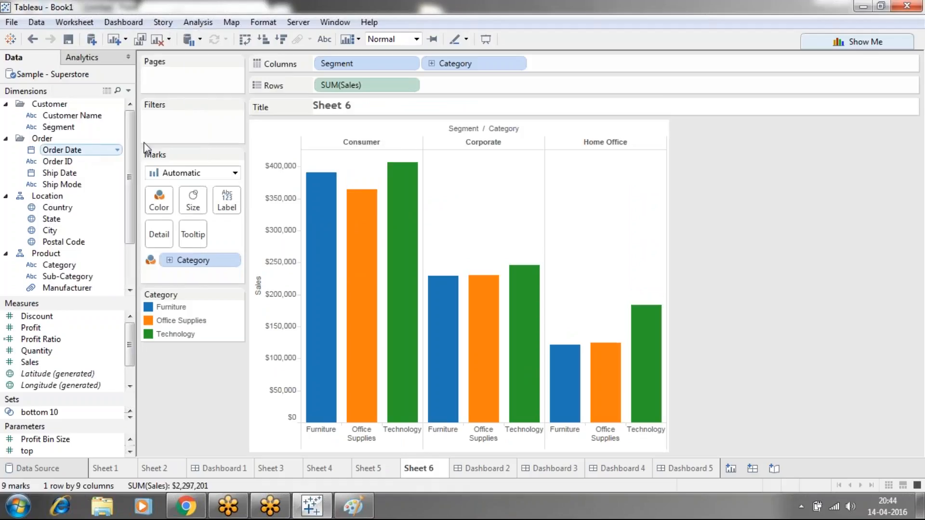
Replace the Sheet 6 title text with "segment and category wise sales"
{"action": "double_click", "coordinate": [366, 112]}
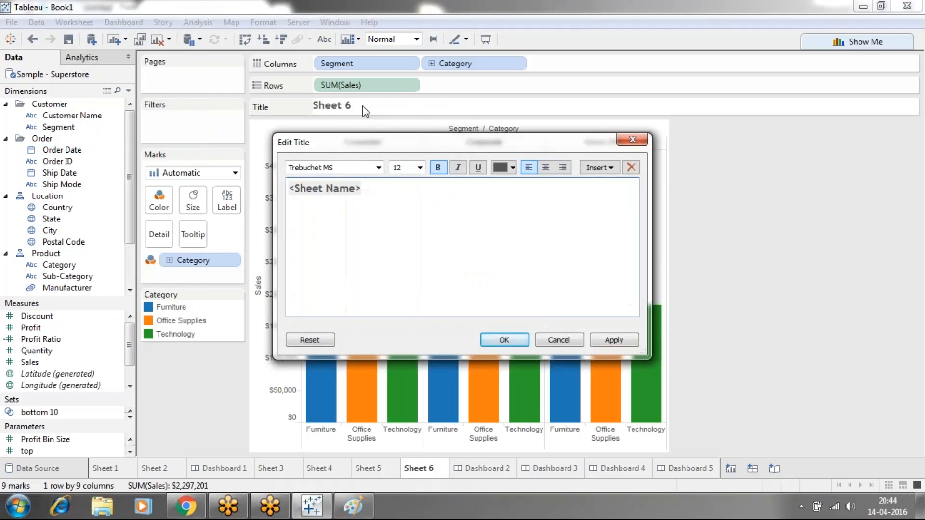
{"action": "key", "text": "Right"}
{"action": "key", "text": "Right"}
{"action": "key", "text": "Right"}
{"action": "key", "text": "Right"}
{"action": "key", "text": "Right"}
{"action": "key", "text": "Right"}
{"action": "key", "text": "Right"}
{"action": "key", "text": "Right"}
{"action": "key", "text": "Right"}
{"action": "key", "text": "Right"}
{"action": "key", "text": "Right"}
{"action": "key", "text": "Right"}
{"action": "key", "text": "BackSpace"}
{"action": "key", "text": "BackSpace"}
{"action": "key", "text": "BackSpace"}
{"action": "key", "text": "BackSpace"}
{"action": "key", "text": "BackSpace"}
{"action": "key", "text": "BackSpace"}
{"action": "key", "text": "BackSpace"}
{"action": "key", "text": "BackSpace"}
{"action": "key", "text": "BackSpace"}
{"action": "key", "text": "BackSpace"}
{"action": "key", "text": "BackSpace"}
{"action": "key", "text": "BackSpace"}
{"action": "type", "text": "segment and cat"}
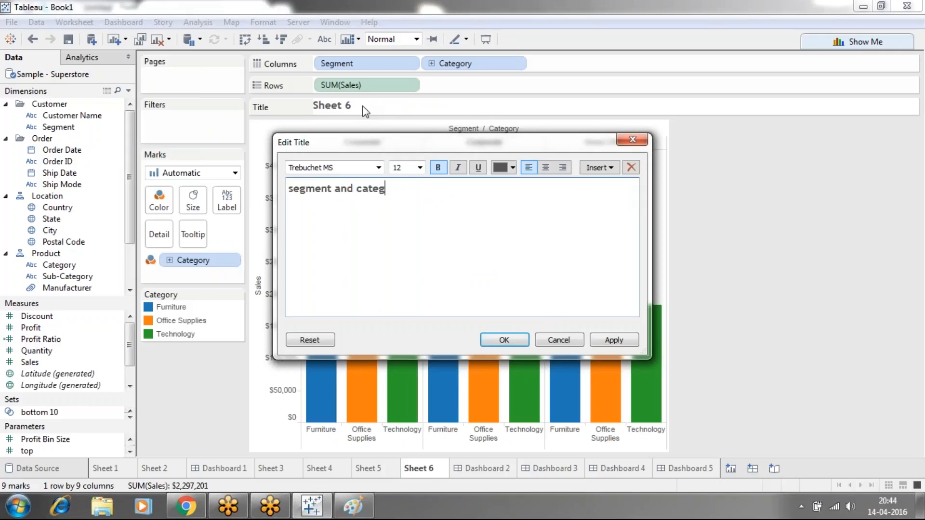
{"action": "key", "text": "BackSpace"}
{"action": "key", "text": "BackSpace"}
{"action": "type", "text": "ory wise sales"}
Color the whole "segment and category wise sales" title dark red and set its font size to 14
{"action": "left_click_drag", "start_coordinate": [463, 192], "coordinate": [287, 189]}
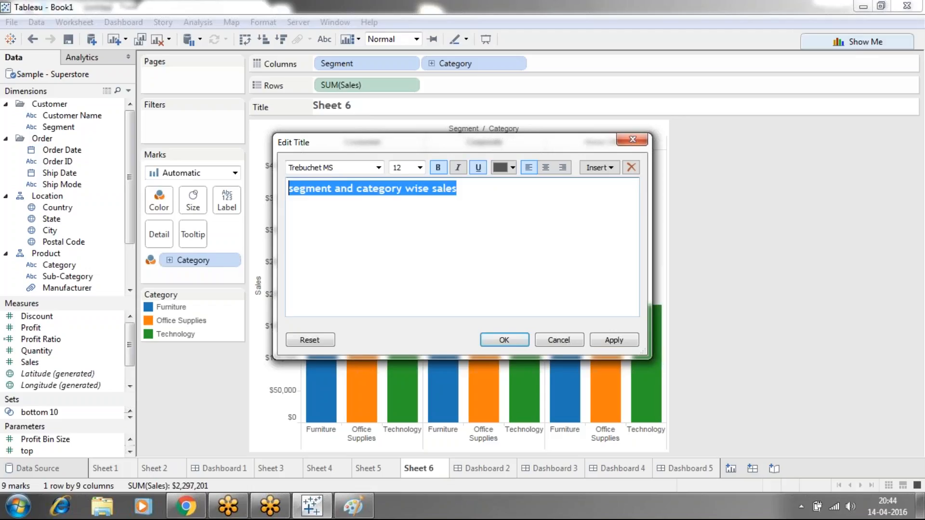
{"action": "left_click", "coordinate": [514, 168]}
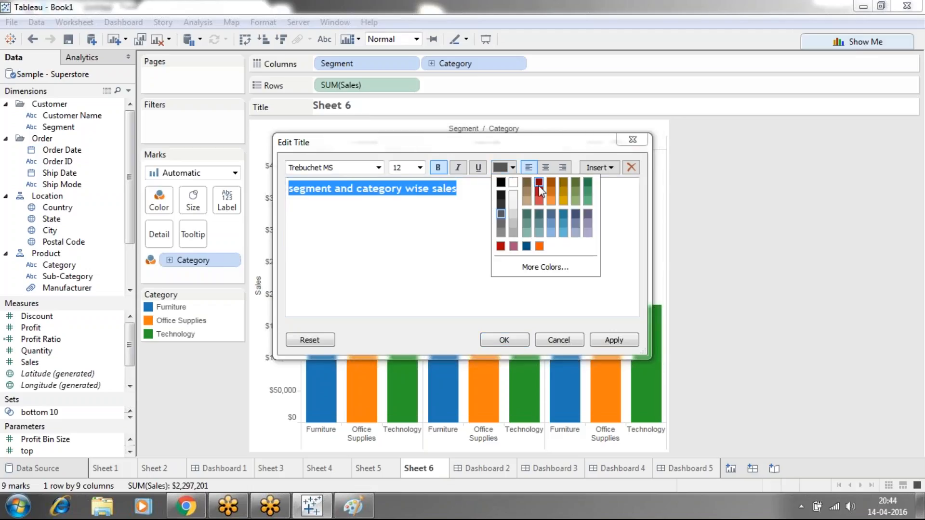
{"action": "left_click", "coordinate": [539, 183]}
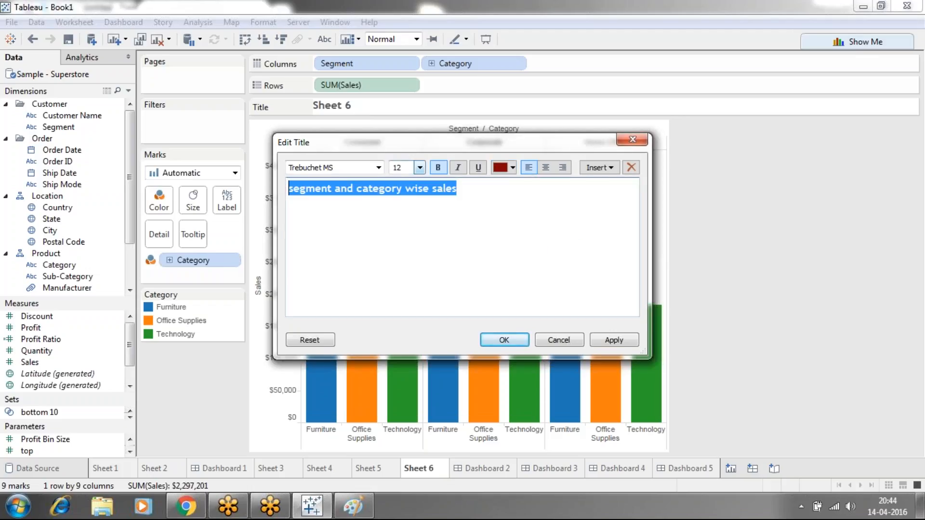
{"action": "left_click", "coordinate": [420, 168]}
{"action": "left_click", "coordinate": [407, 233]}
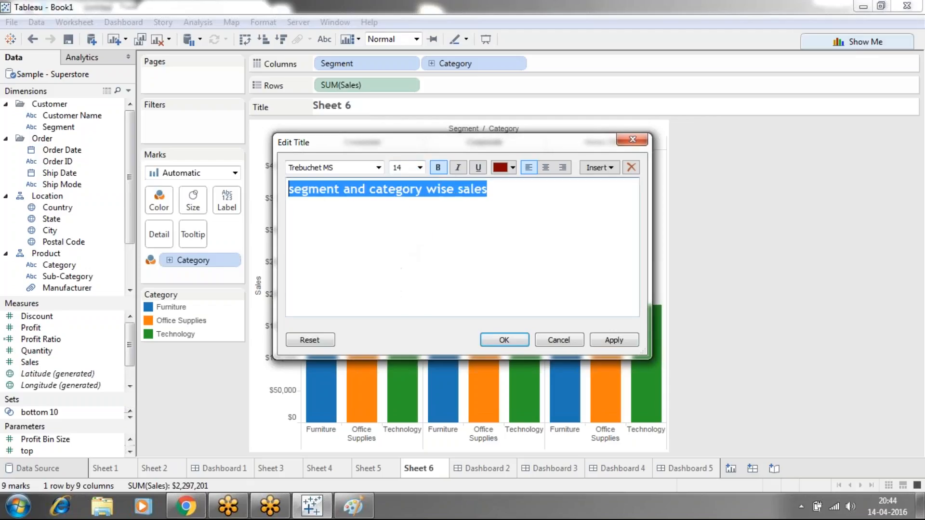
{"action": "left_click", "coordinate": [396, 233]}
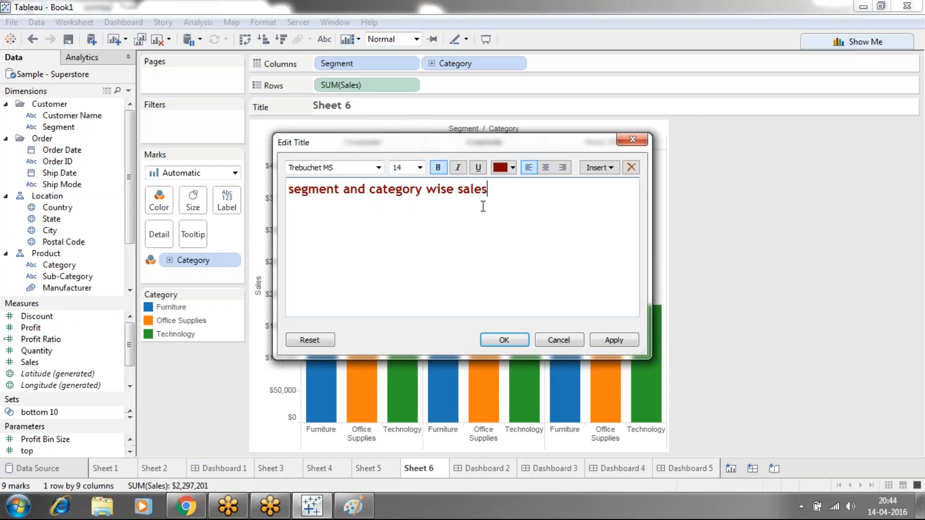
Set the Sheet 6 title's font to Arial Black, apply the change, and return to Dashboard 5
{"action": "left_click", "coordinate": [285, 191]}
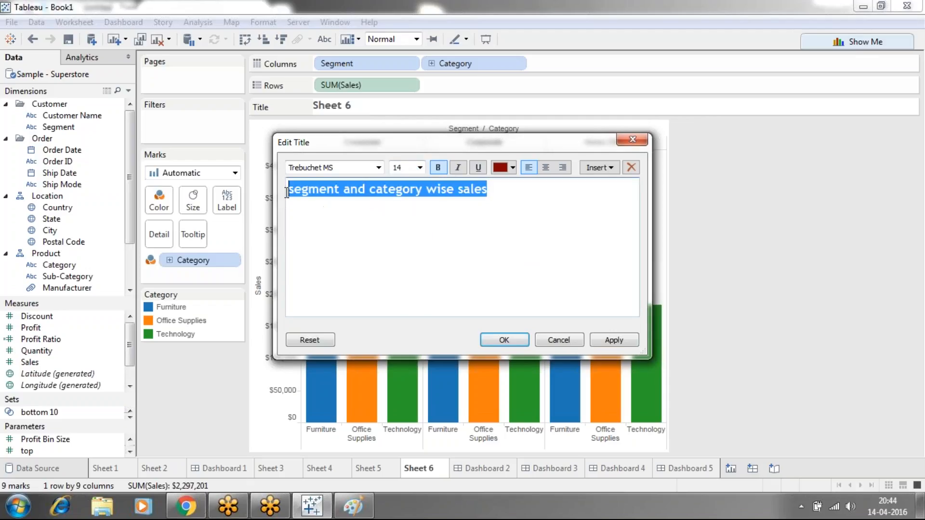
{"action": "left_click", "coordinate": [379, 168]}
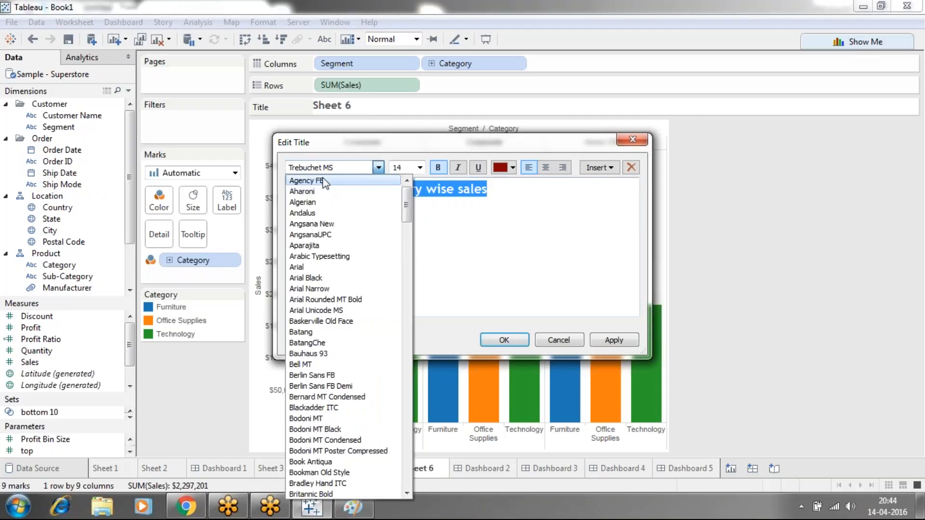
{"action": "left_click", "coordinate": [312, 278]}
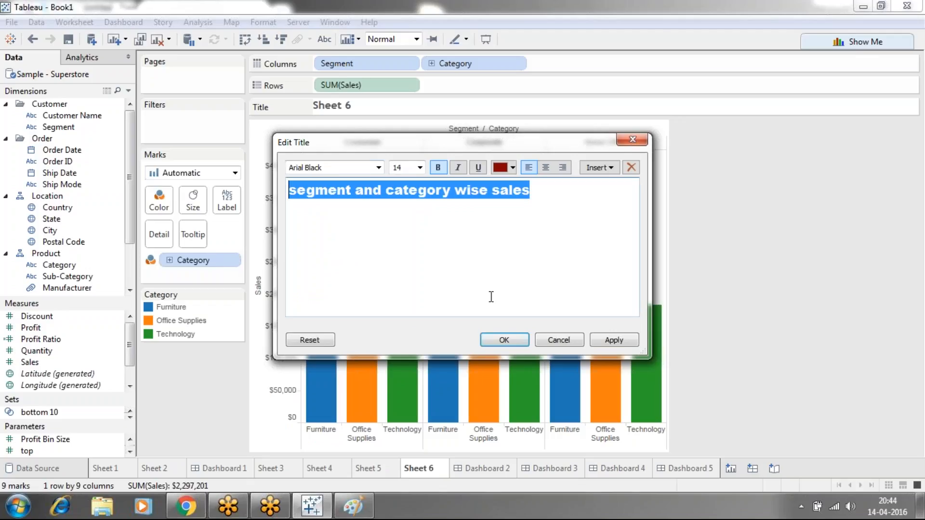
{"action": "left_click", "coordinate": [612, 345]}
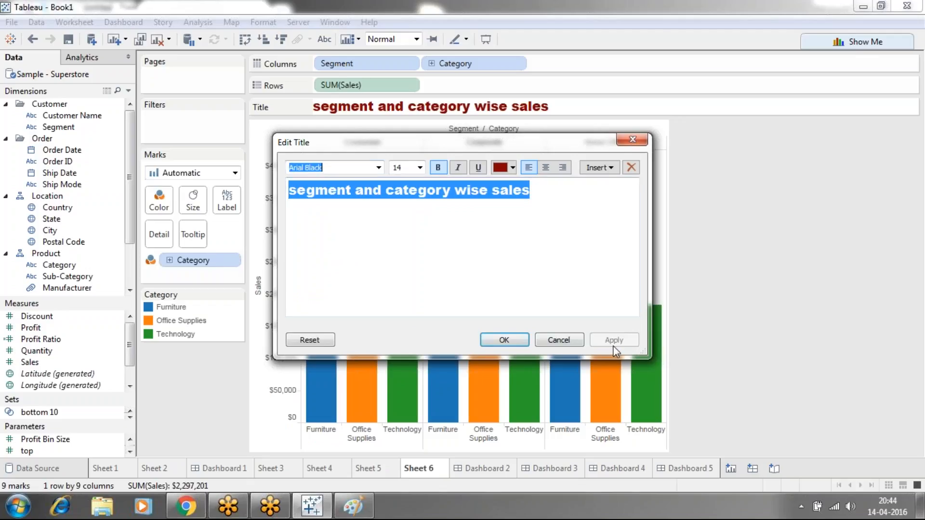
{"action": "left_click", "coordinate": [519, 338]}
{"action": "left_click", "coordinate": [699, 469]}
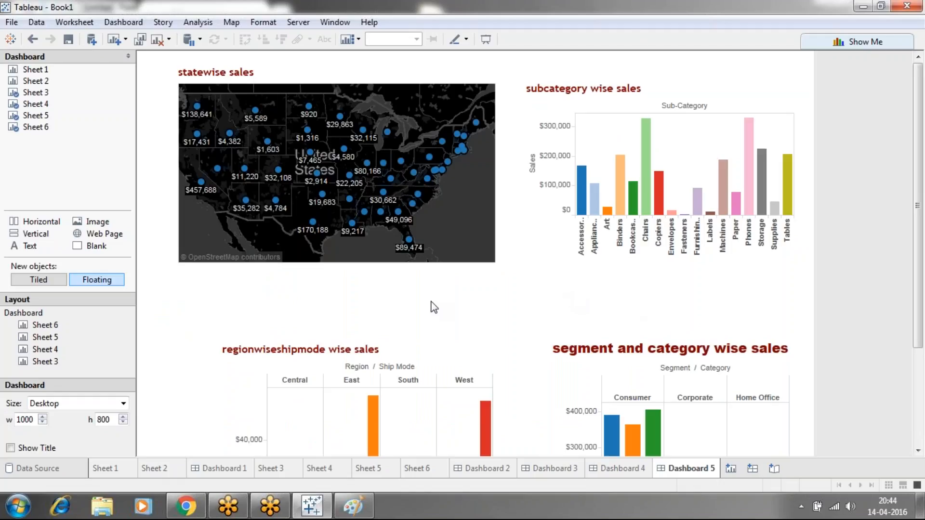
{"action": "mouse_move", "coordinate": [586, 195]}
In Paint, add the text note "where we are placing all the sheets in dashboard we will call as detail dashboard." and return to Tableau
{"action": "left_click", "coordinate": [367, 506]}
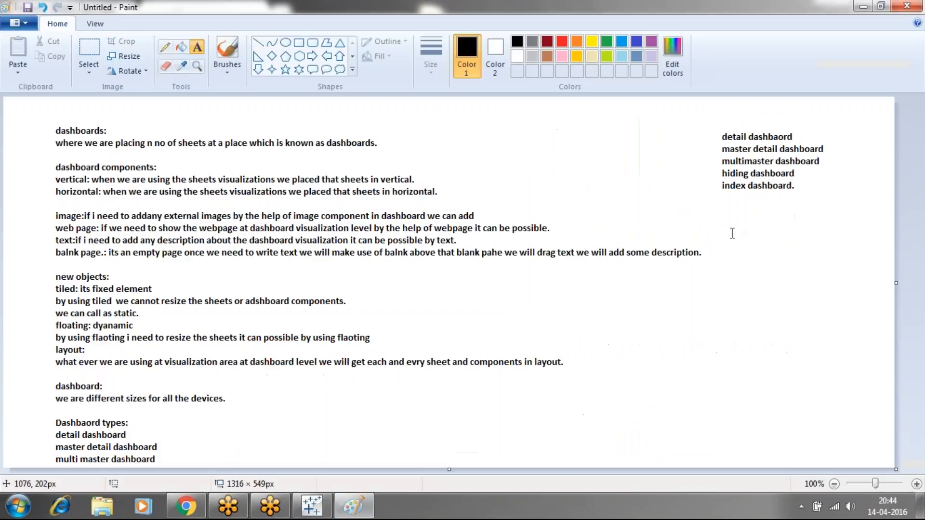
{"action": "left_click_drag", "start_coordinate": [583, 275], "coordinate": [876, 464]}
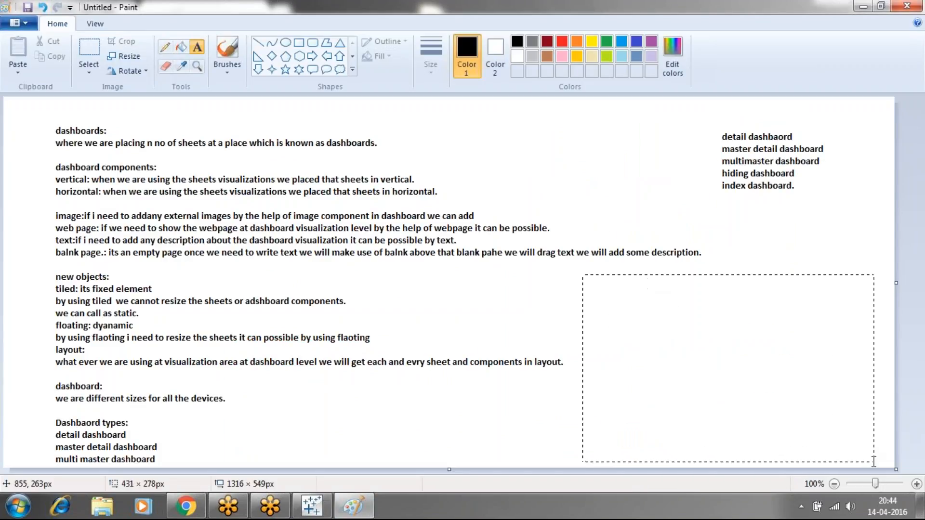
{"action": "type", "text": "where w"}
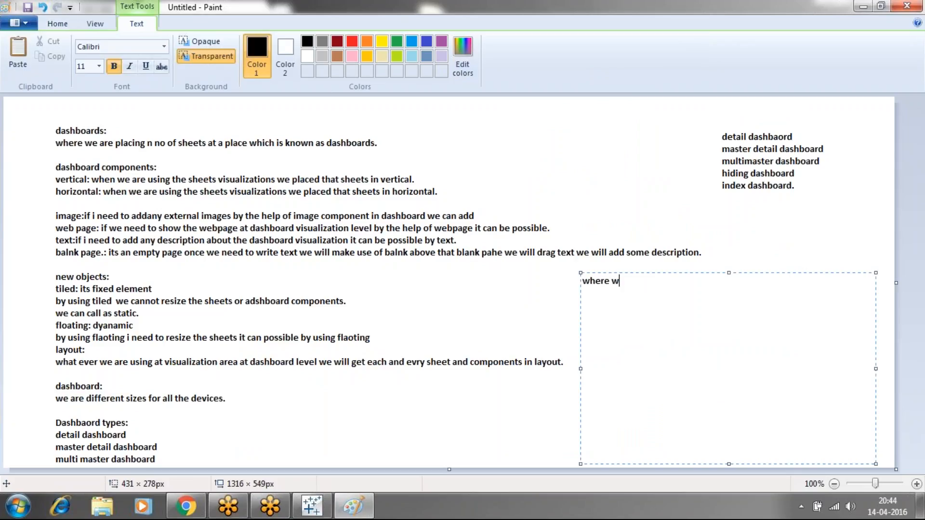
{"action": "type", "text": "e are placing all the sheets "}
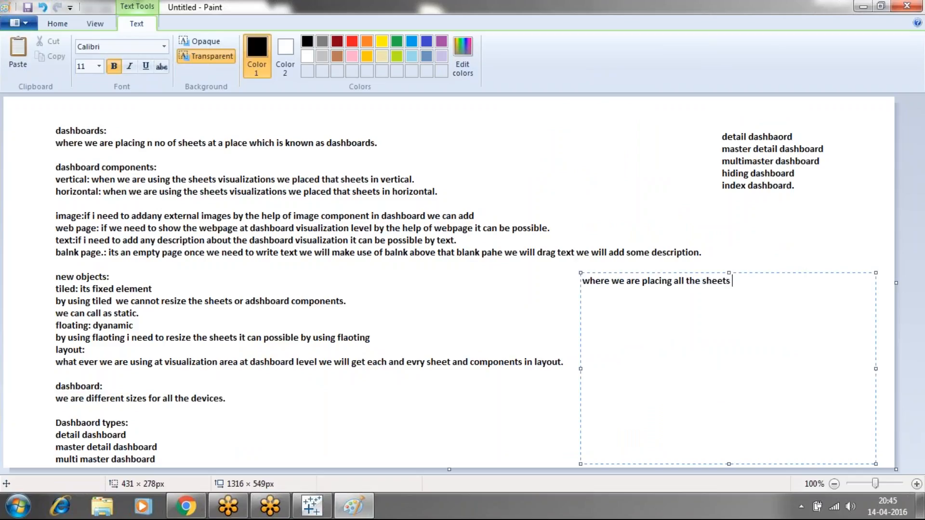
{"action": "type", "text": "in dashboard we will "}
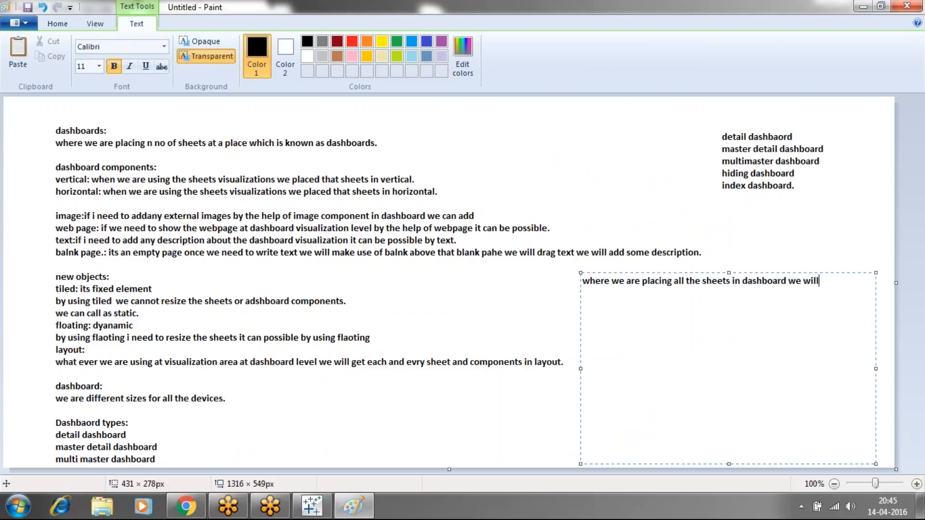
{"action": "type", "text": "call as detail dashboard."}
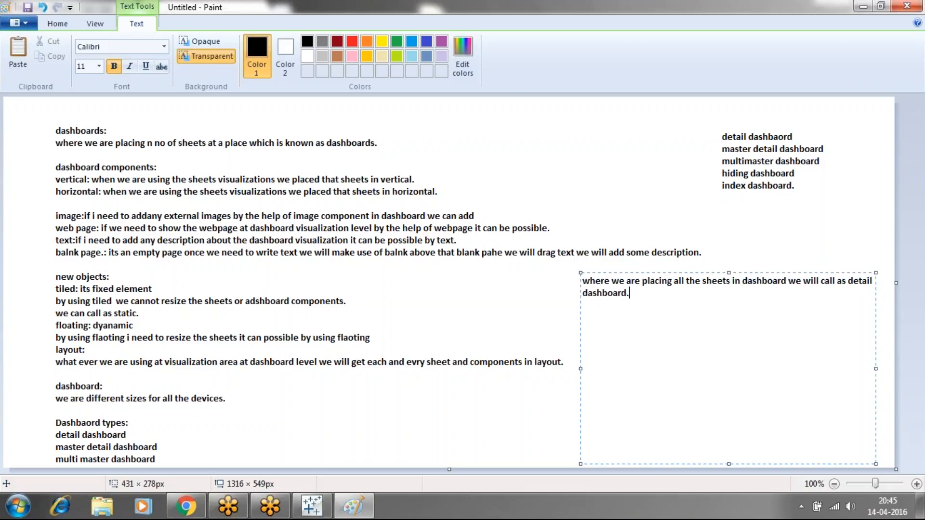
{"action": "key", "text": "Return"}
{"action": "left_click", "coordinate": [327, 513]}
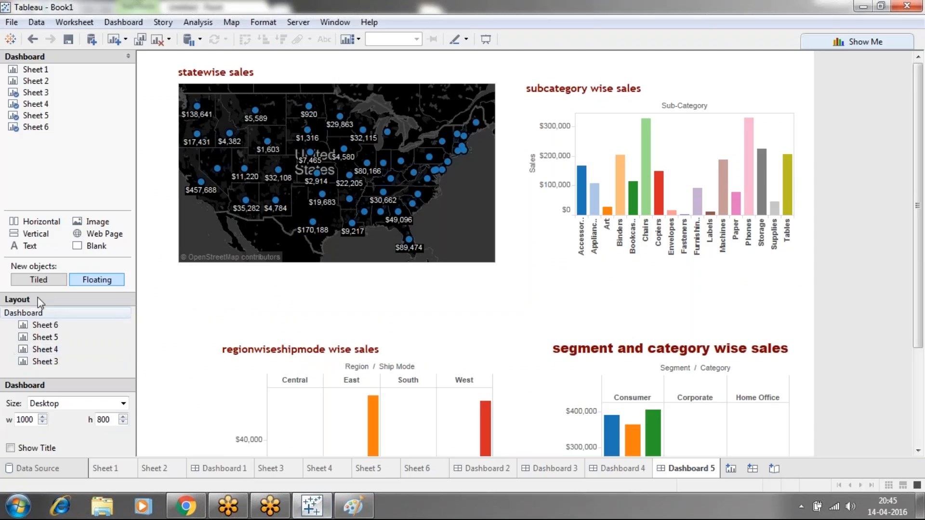
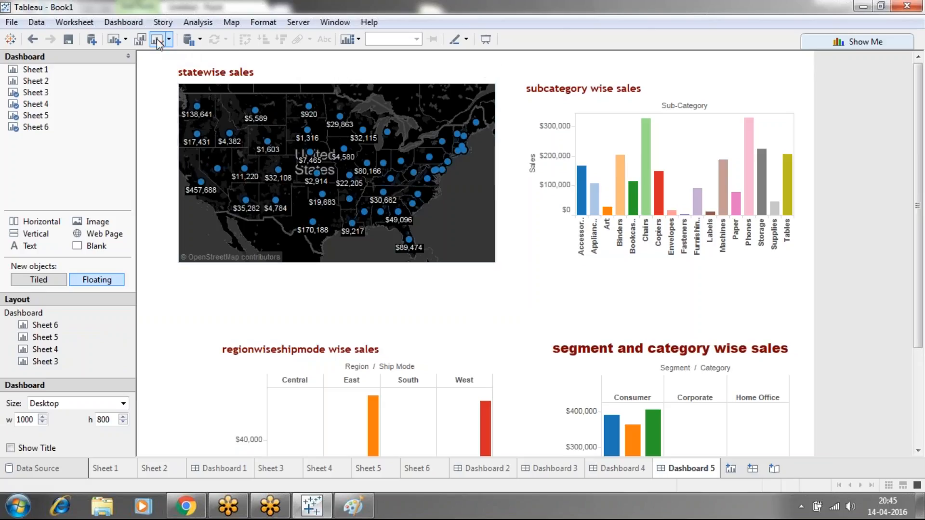
Duplicate Dashboard 5, compare the original with its copy, and return to the copy
{"action": "left_click", "coordinate": [140, 39]}
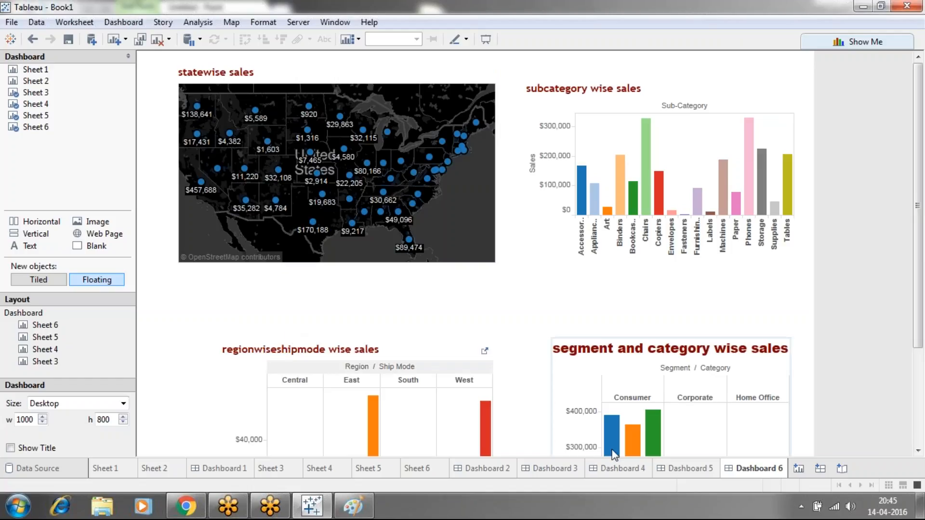
{"action": "left_click", "coordinate": [680, 468]}
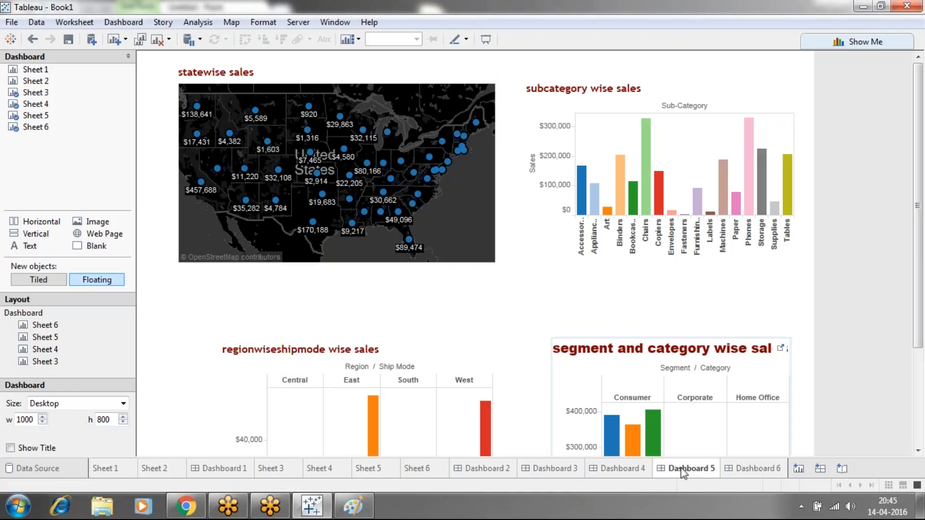
{"action": "left_click", "coordinate": [751, 472]}
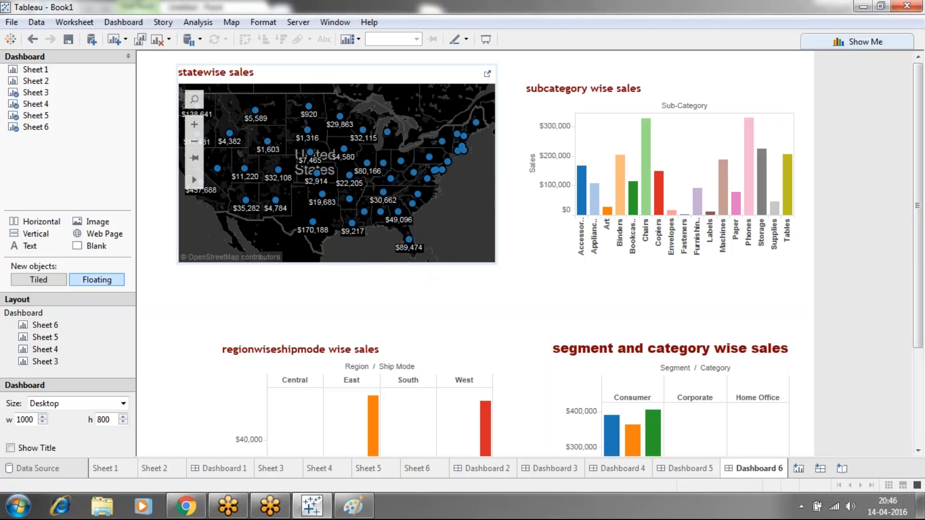
Test whether selecting individual states on the statewise sales map affects the other charts, and clear the selection
{"action": "left_click", "coordinate": [349, 199]}
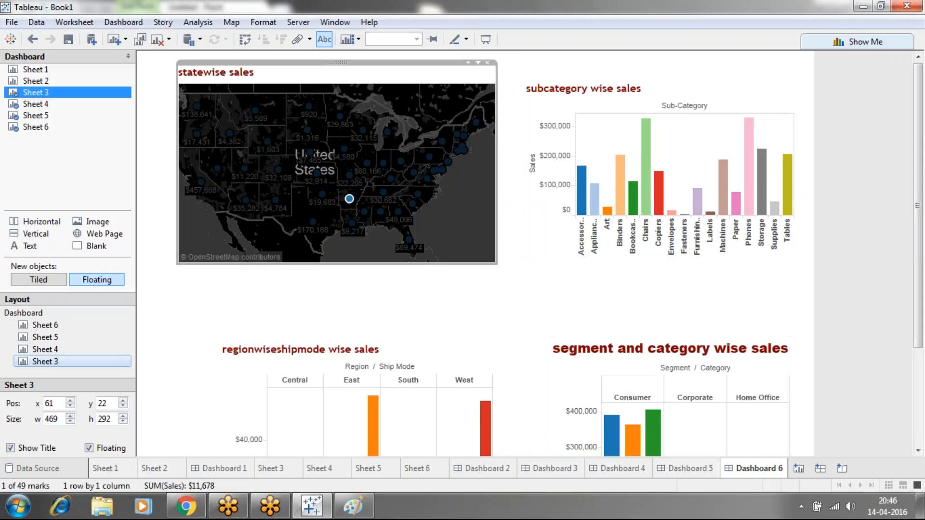
{"action": "left_click", "coordinate": [413, 282]}
{"action": "left_click", "coordinate": [364, 212]}
{"action": "mouse_move", "coordinate": [653, 422]}
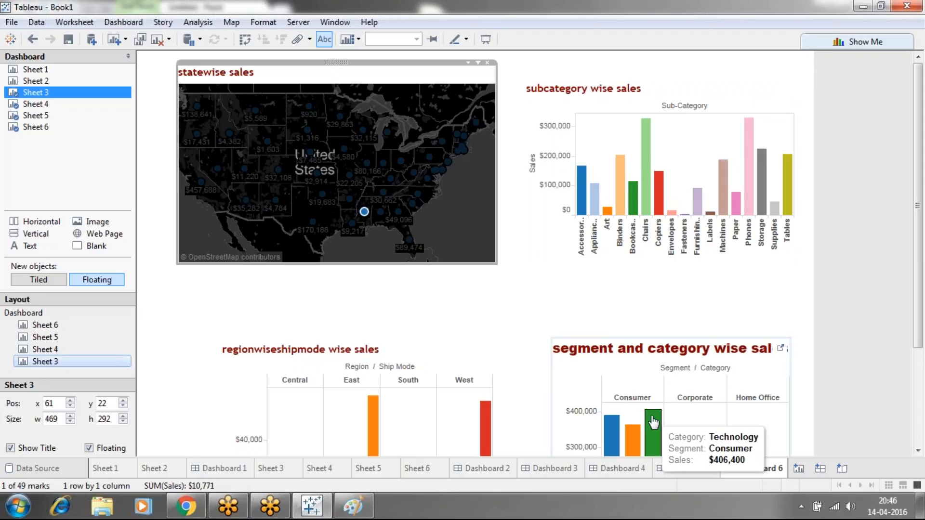
{"action": "left_click", "coordinate": [490, 299]}
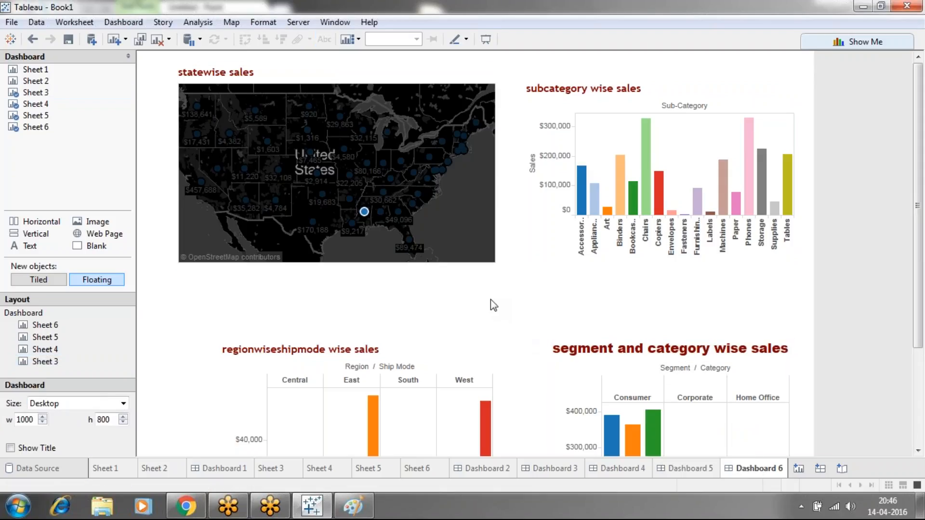
{"action": "left_click", "coordinate": [467, 238]}
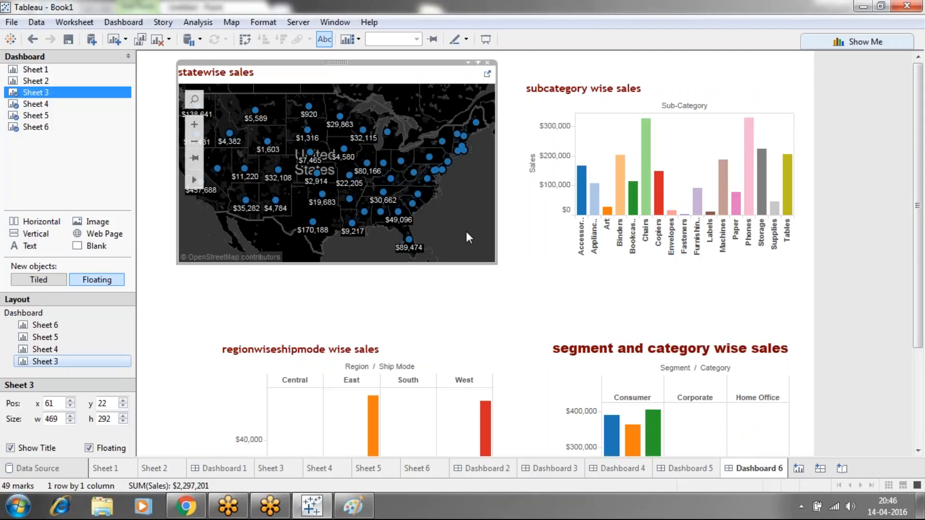
{"action": "left_click", "coordinate": [466, 302]}
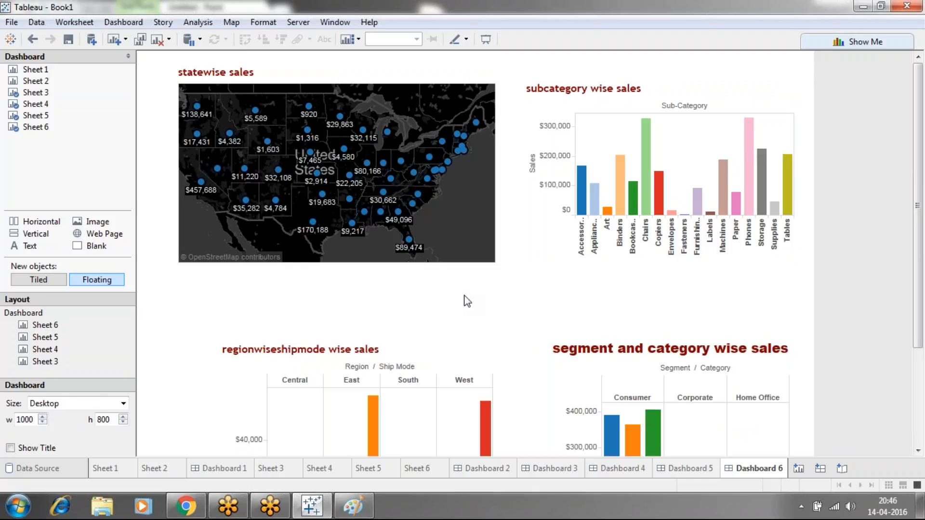
{"action": "left_click", "coordinate": [83, 27]}
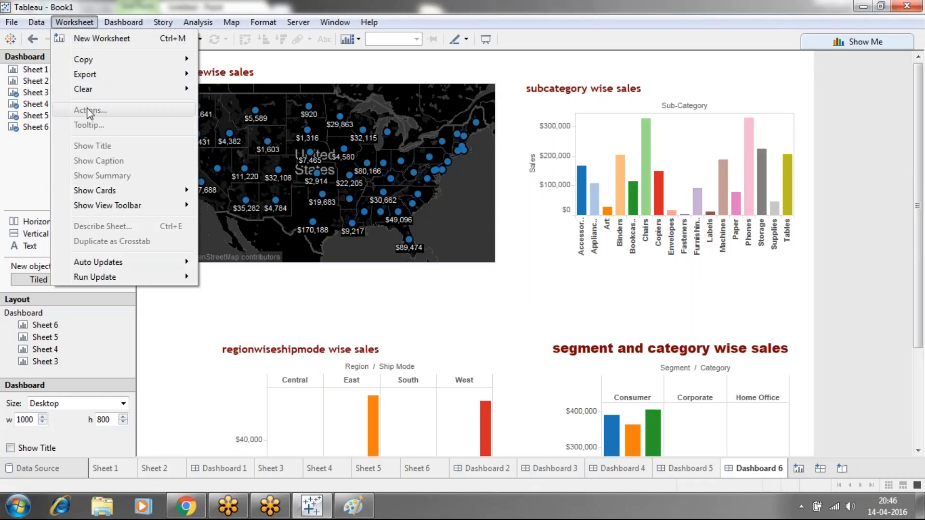
{"action": "mouse_move", "coordinate": [99, 193]}
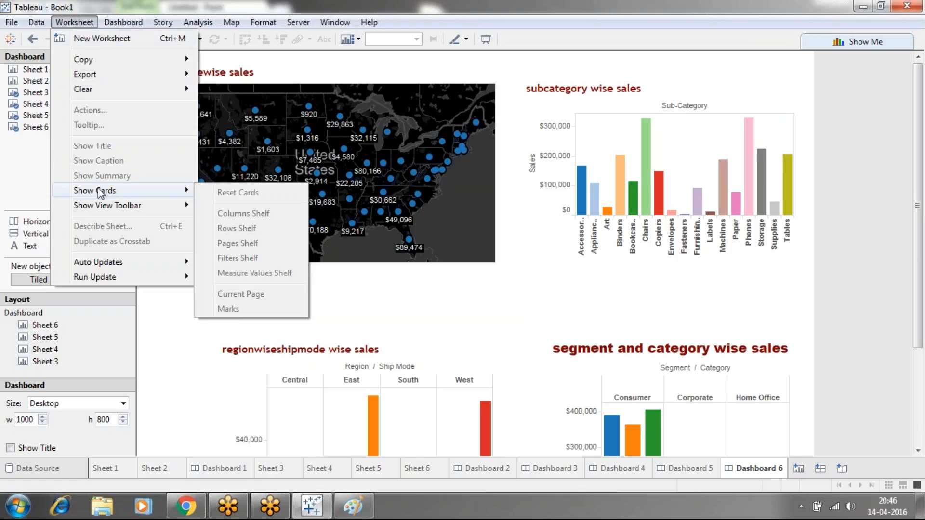
{"action": "left_click", "coordinate": [141, 350]}
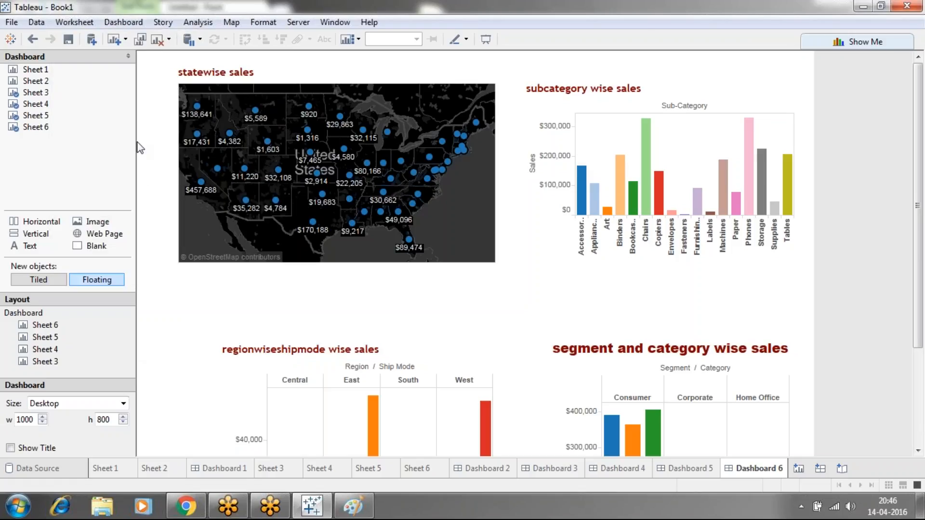
{"action": "left_click", "coordinate": [123, 22]}
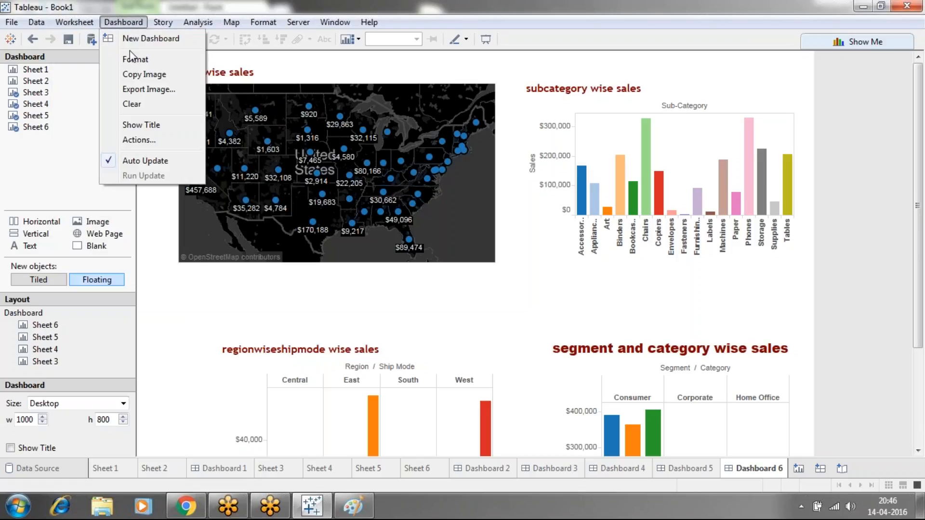
{"action": "left_click", "coordinate": [133, 139]}
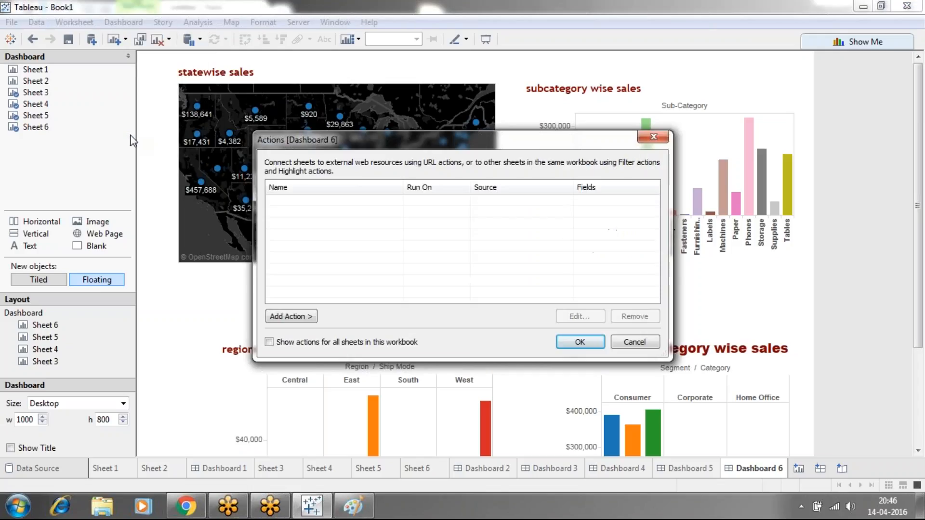
{"action": "left_click", "coordinate": [290, 319]}
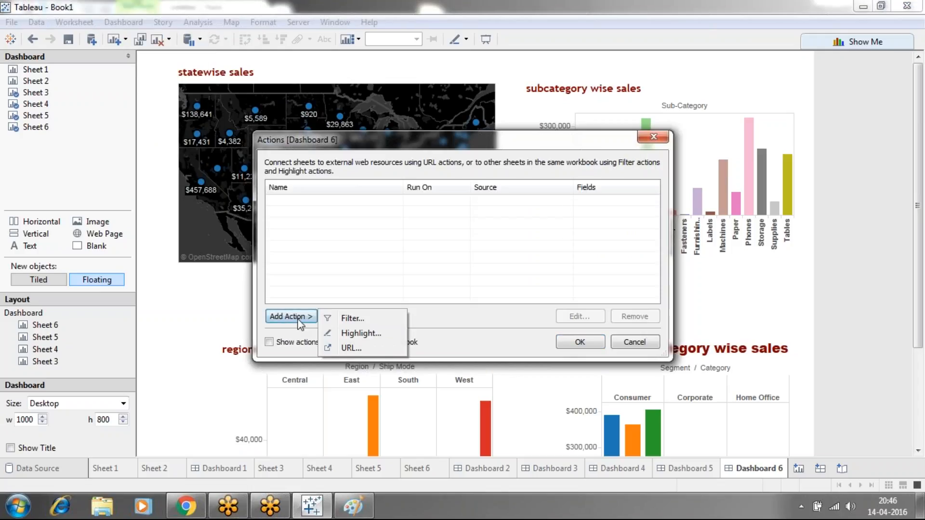
{"action": "left_click", "coordinate": [339, 320]}
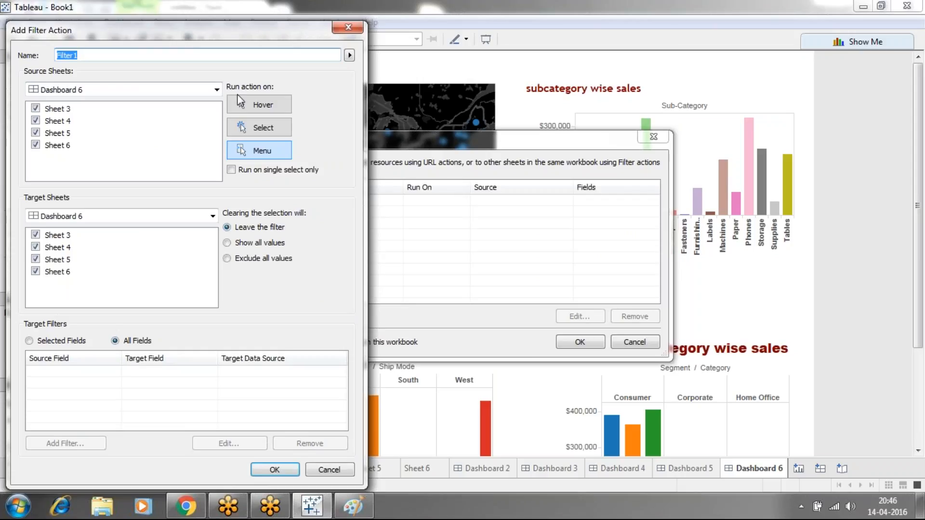
{"action": "left_click", "coordinate": [216, 90]}
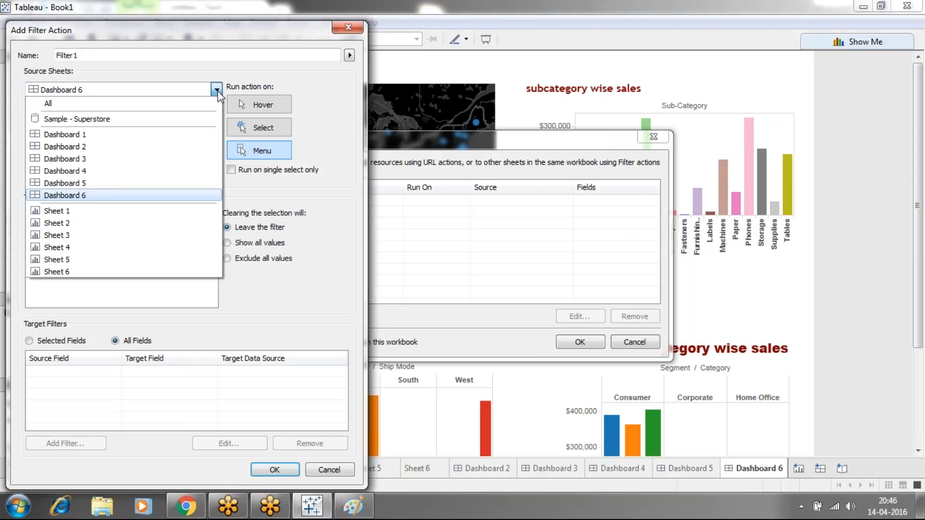
{"action": "left_click", "coordinate": [124, 195]}
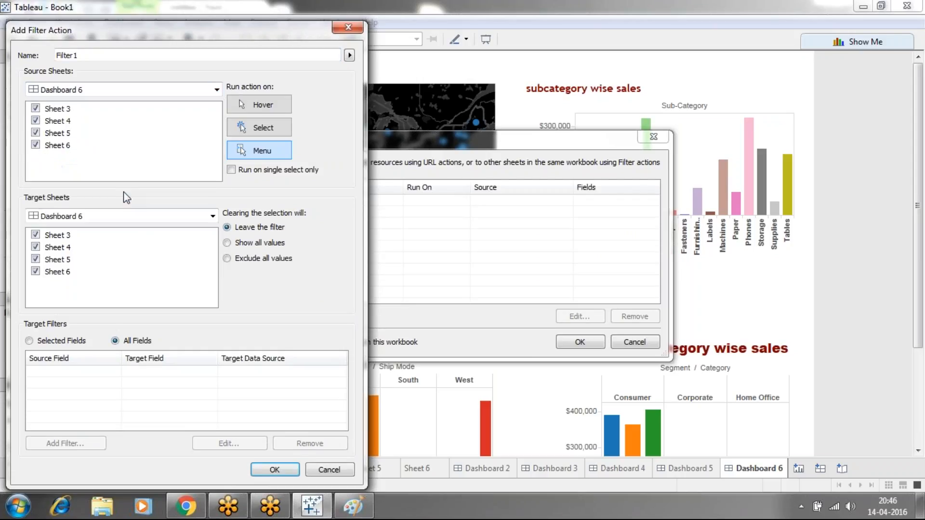
{"action": "left_click", "coordinate": [36, 133]}
{"action": "left_click_drag", "start_coordinate": [189, 28], "coordinate": [216, 75]}
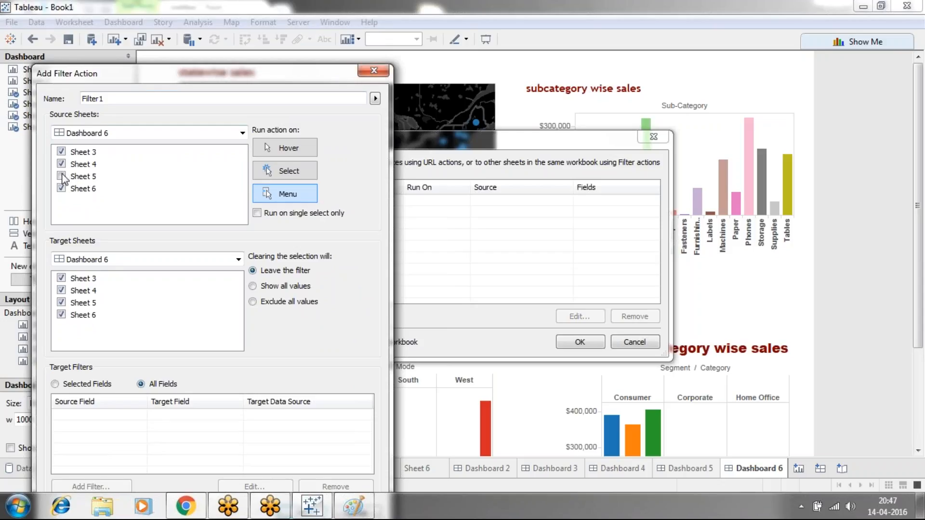
{"action": "left_click", "coordinate": [374, 71]}
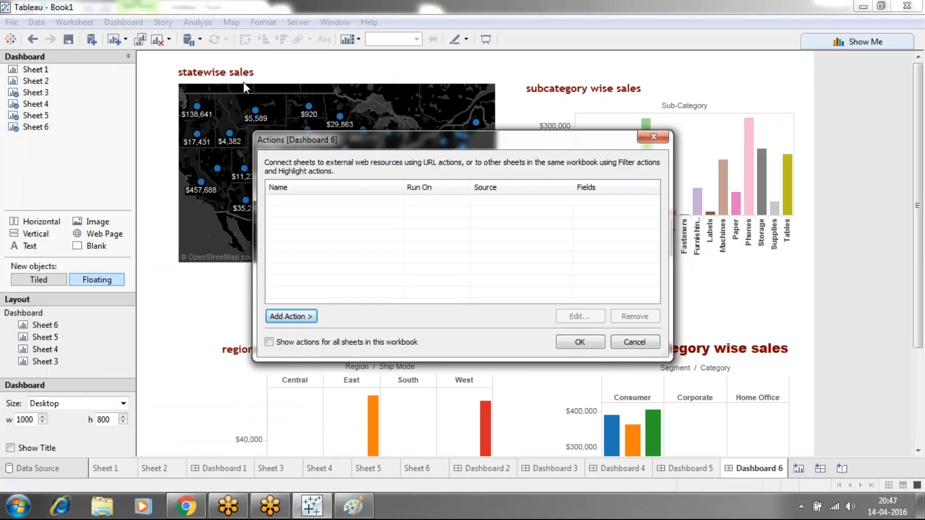
{"action": "left_click", "coordinate": [653, 137]}
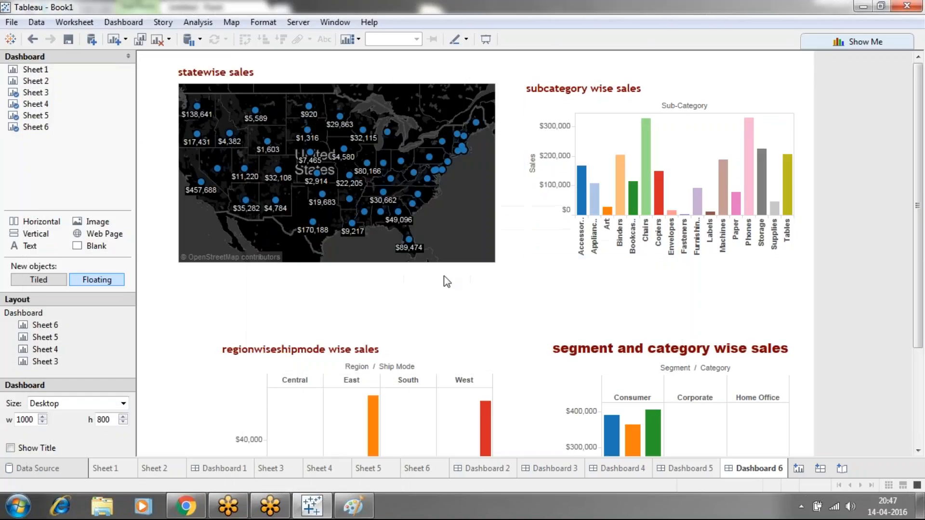
Rename Sheet 3, which holds the statewise sales map, as "statewisesales"
{"action": "left_click", "coordinate": [278, 470]}
{"action": "right_click", "coordinate": [277, 469]}
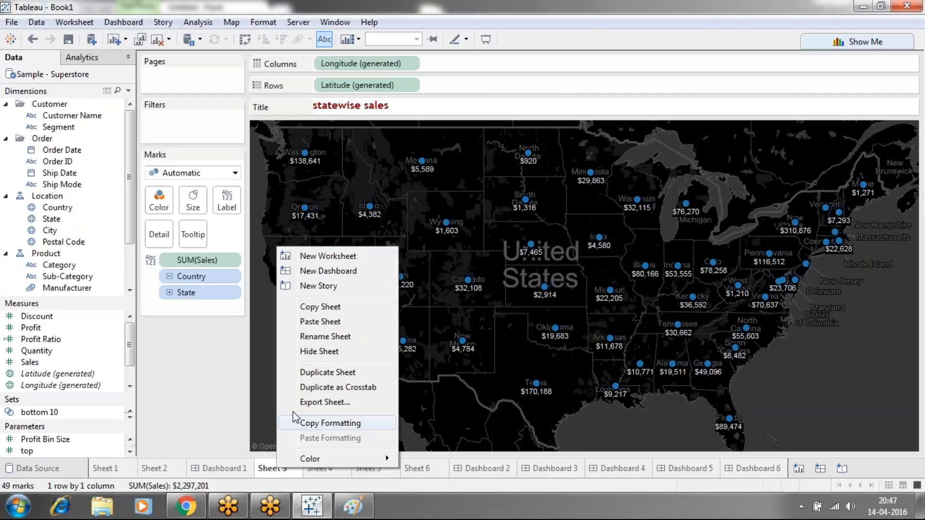
{"action": "left_click", "coordinate": [304, 337]}
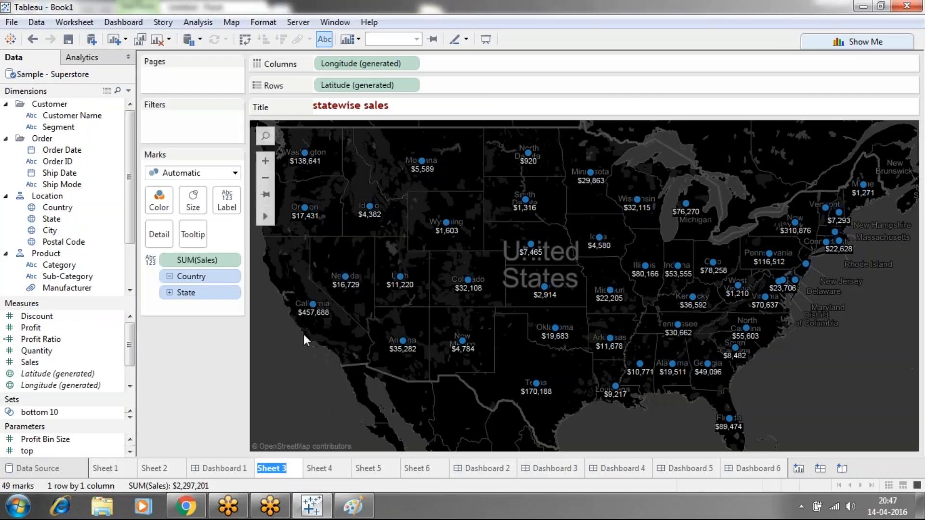
{"action": "type", "text": "statewisesales"}
Rename Sheet 4, which holds the subcategory chart, as "subcategorywise sales"
{"action": "left_click", "coordinate": [348, 471]}
{"action": "right_click", "coordinate": [349, 472]}
{"action": "left_click", "coordinate": [388, 339]}
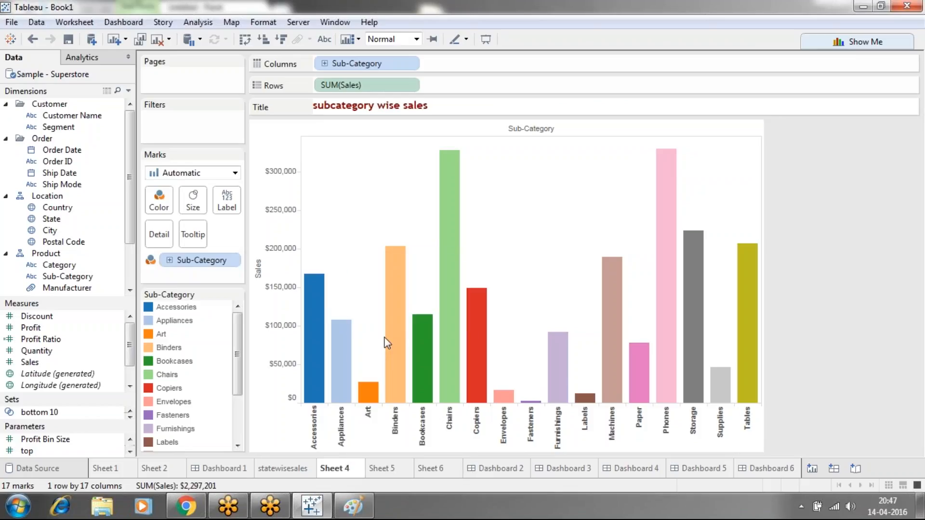
{"action": "type", "text": "subcategorywsie"}
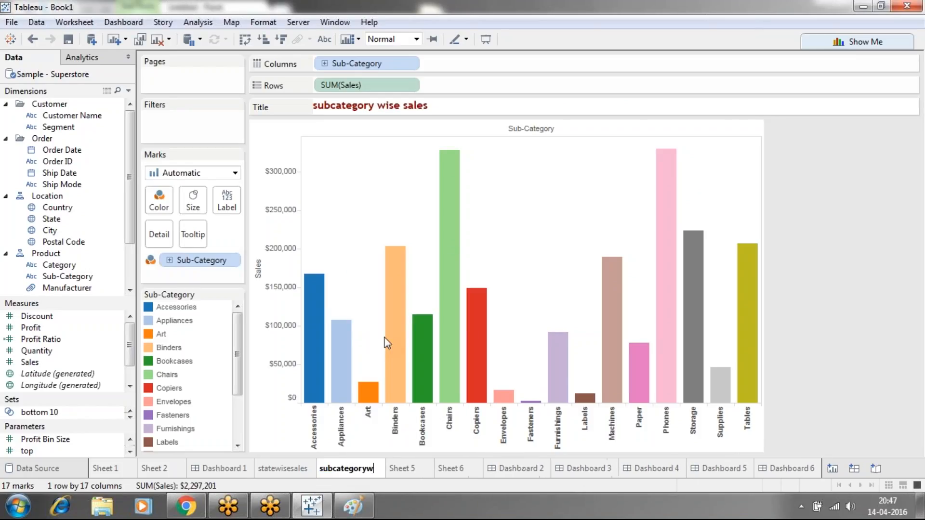
{"action": "key", "text": "BackSpace"}
{"action": "key", "text": "BackSpace"}
{"action": "key", "text": "BackSpace"}
{"action": "type", "text": "ise sales"}
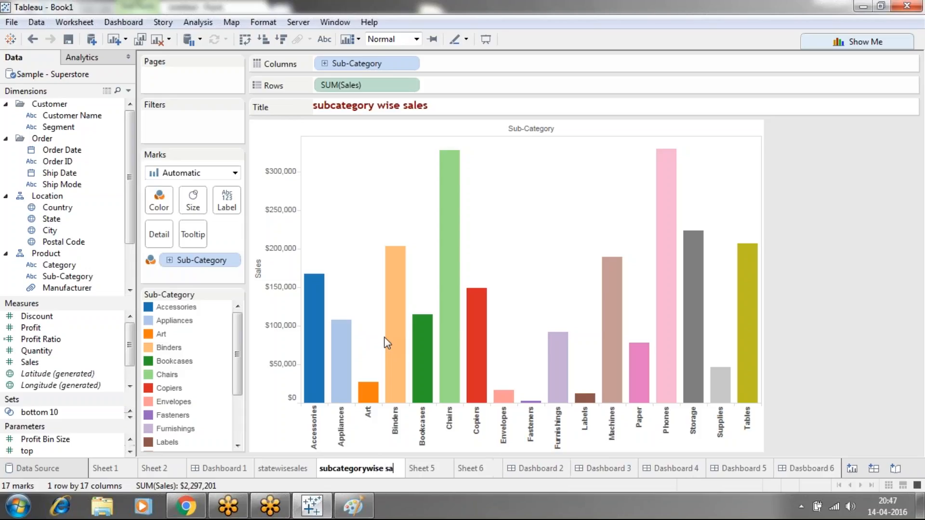
{"action": "key", "text": "Return"}
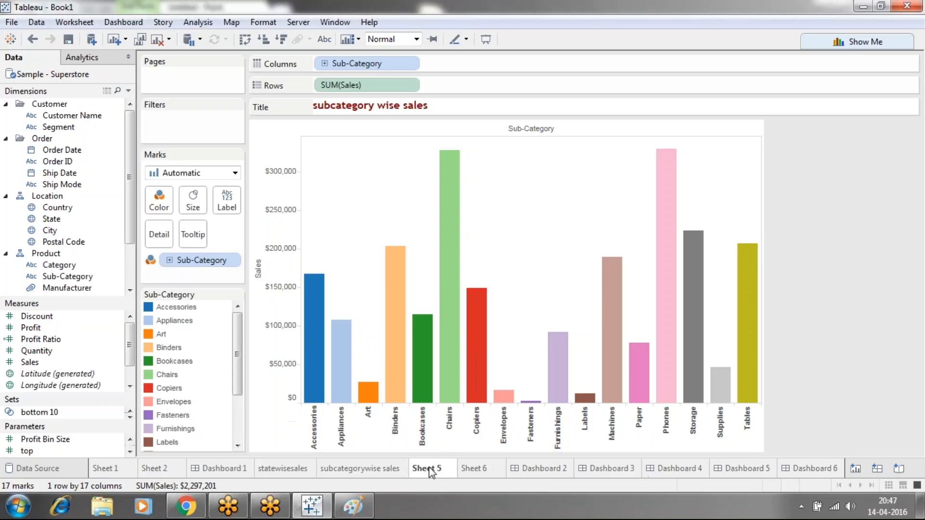
Rename Sheet 5, which holds the region and ship mode chart, as "region"
{"action": "left_click", "coordinate": [431, 469]}
{"action": "right_click", "coordinate": [430, 467]}
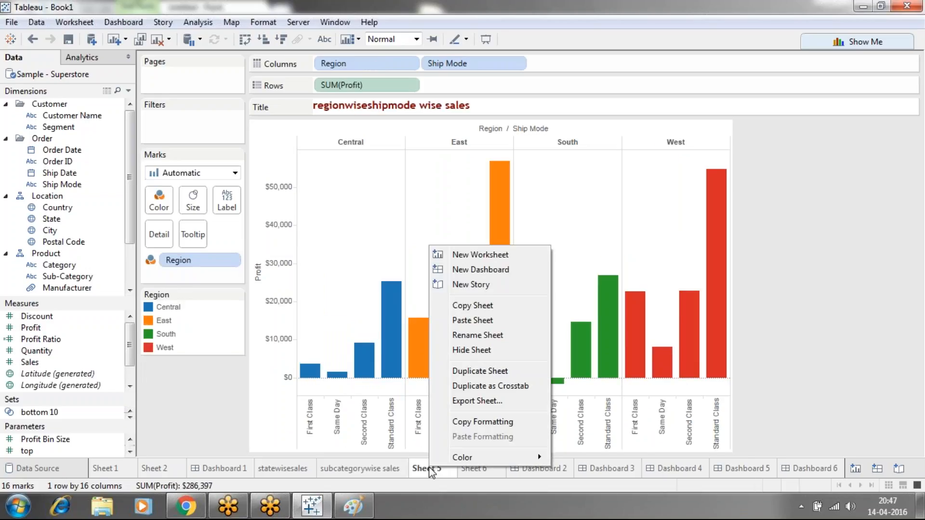
{"action": "left_click", "coordinate": [461, 332]}
{"action": "type", "text": "region"}
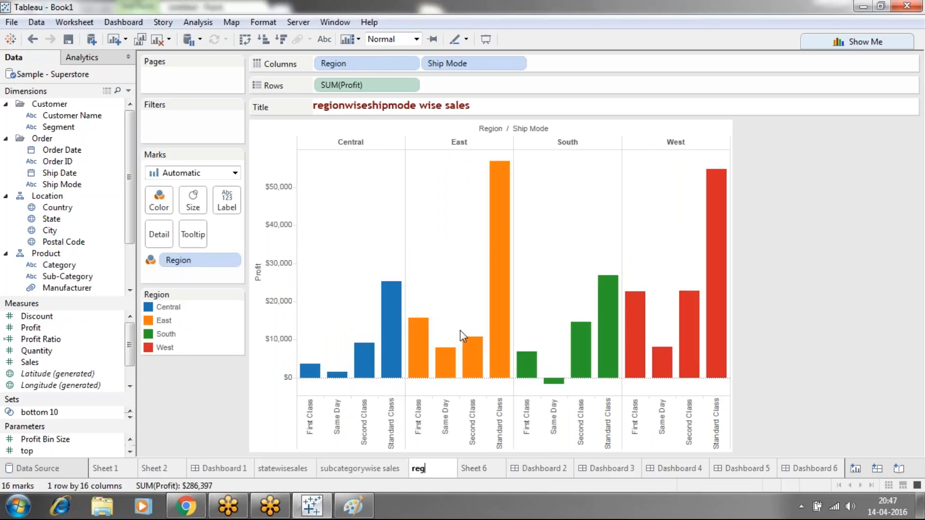
{"action": "key", "text": "Return"}
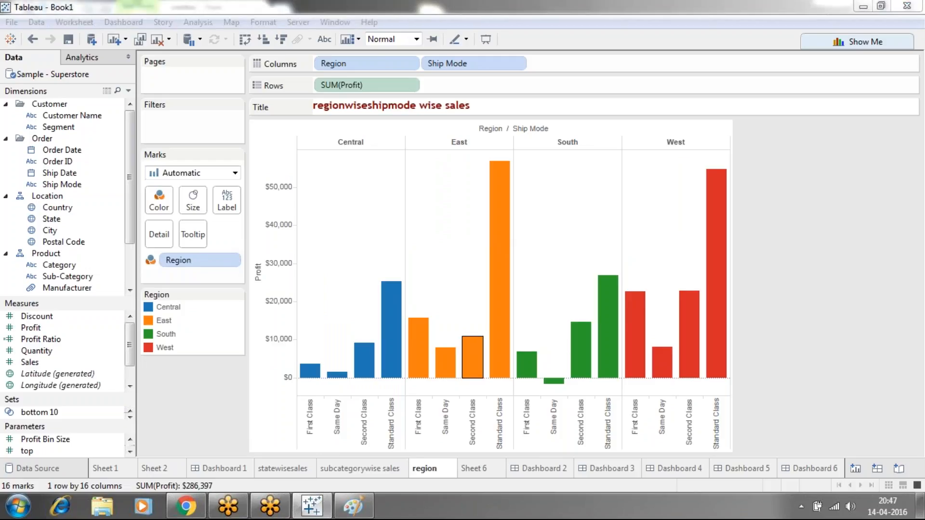
Extend the region sheet's name to "regionwise shipmode wise" and open Sheet 6
{"action": "left_click", "coordinate": [441, 475]}
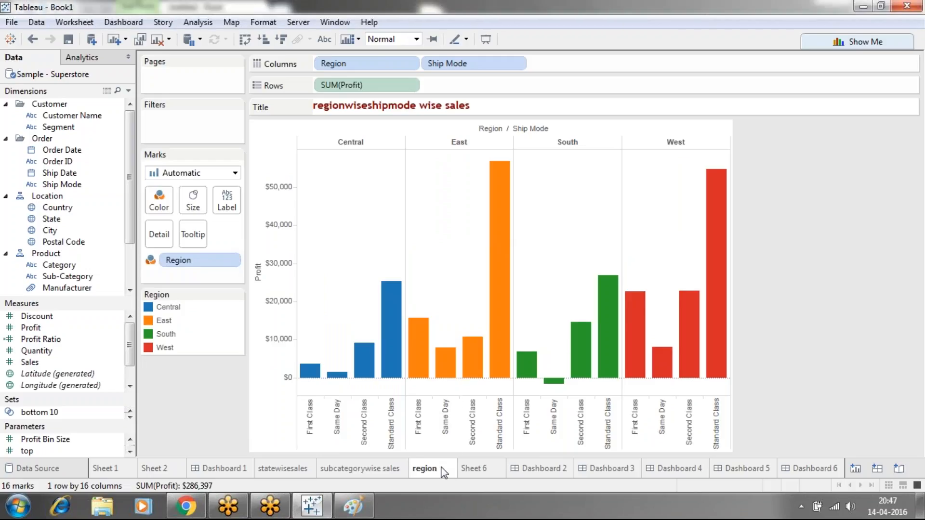
{"action": "right_click", "coordinate": [444, 472]}
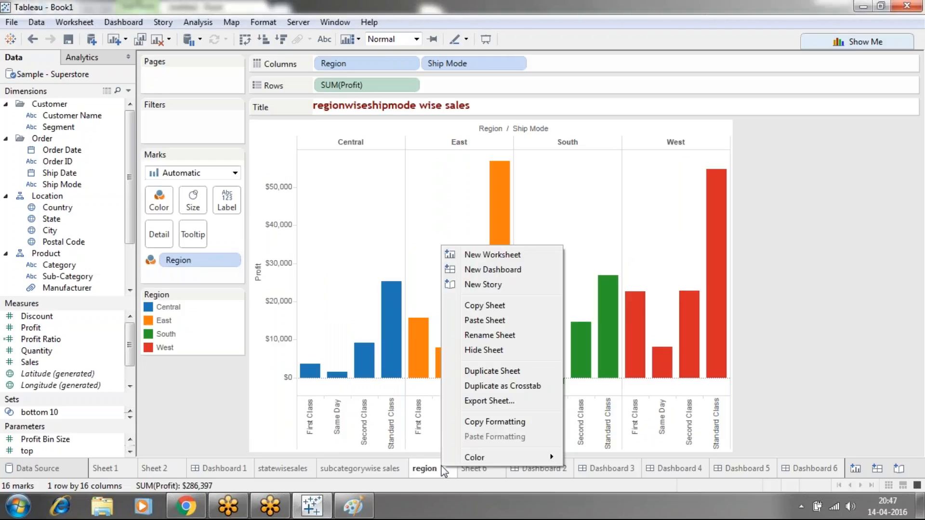
{"action": "left_click", "coordinate": [476, 340]}
{"action": "key", "text": "End"}
{"action": "type", "text": "wis"}
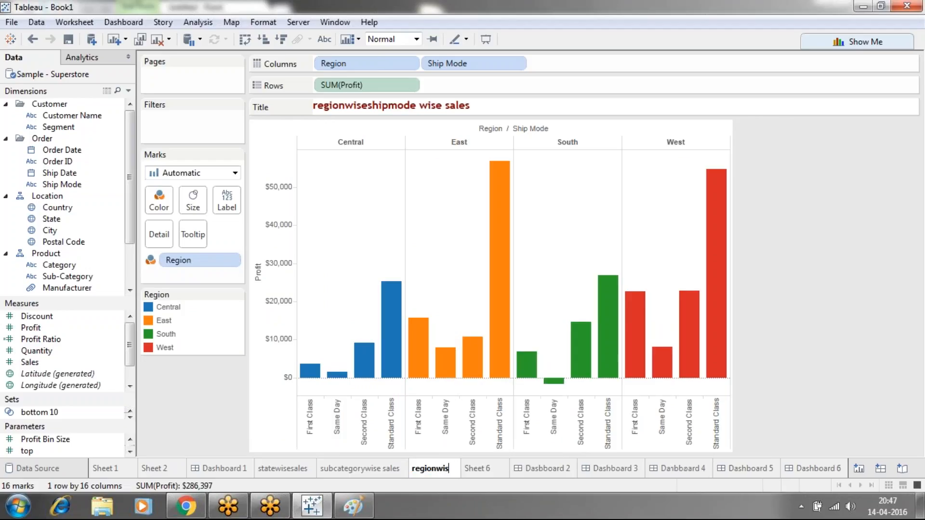
{"action": "type", "text": "e ship"}
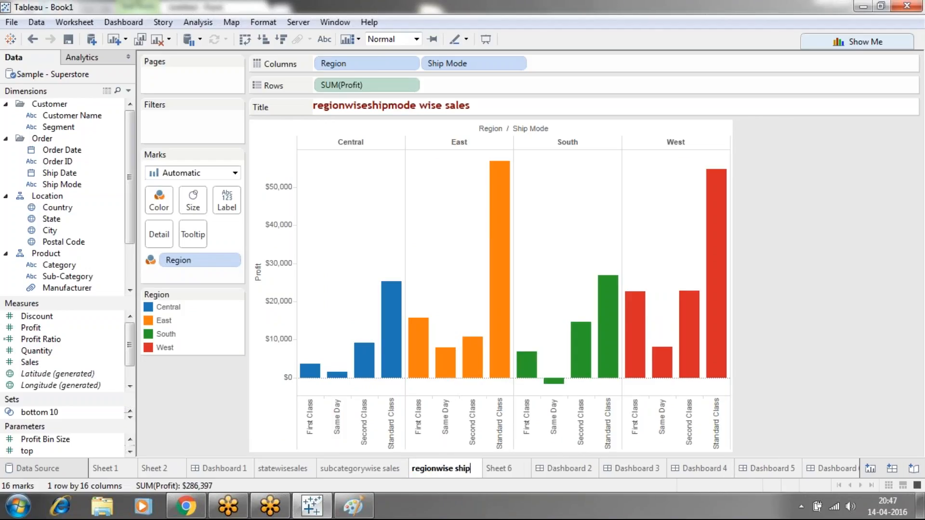
{"action": "type", "text": "mode wise"}
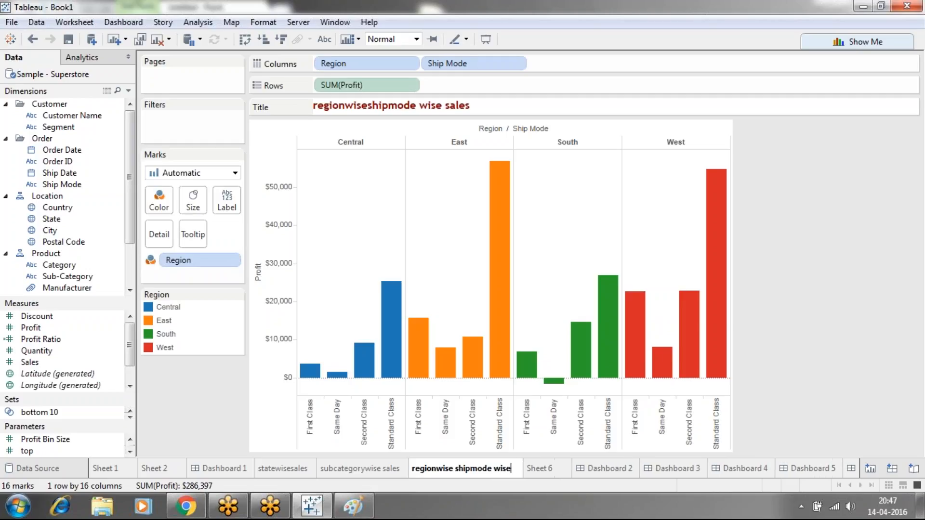
{"action": "left_click", "coordinate": [539, 469]}
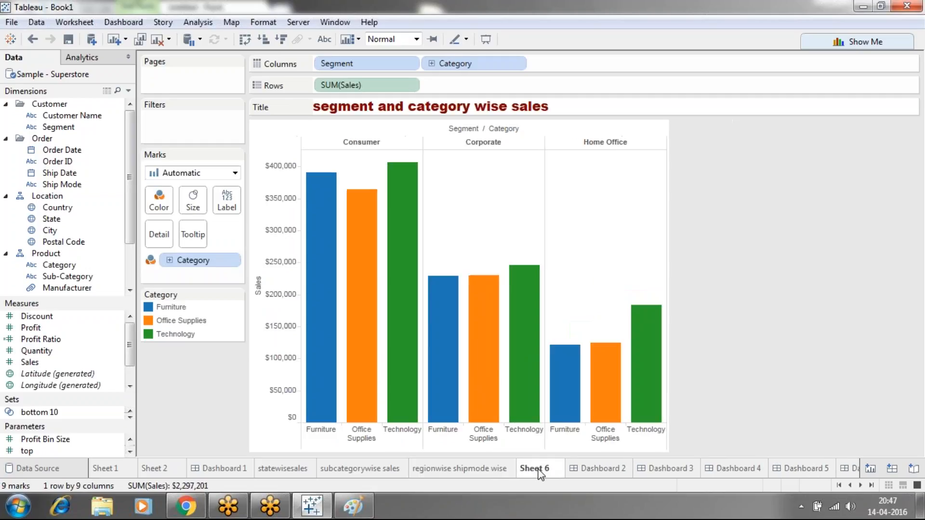
Rename Sheet 6, which holds the segment and category chart, as "segment nd category"
{"action": "right_click", "coordinate": [540, 473]}
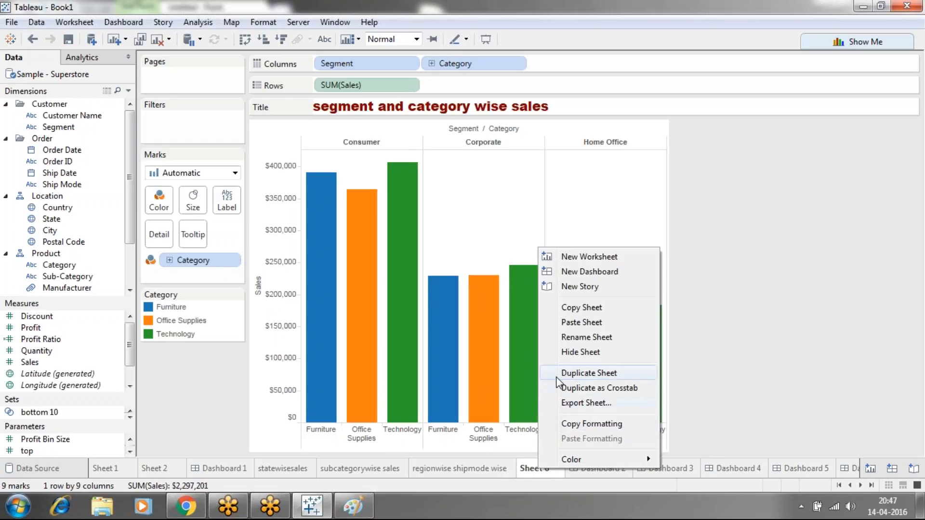
{"action": "left_click", "coordinate": [565, 338]}
{"action": "type", "text": "segmenta"}
{"action": "key", "text": "BackSpace"}
{"action": "type", "text": "and "}
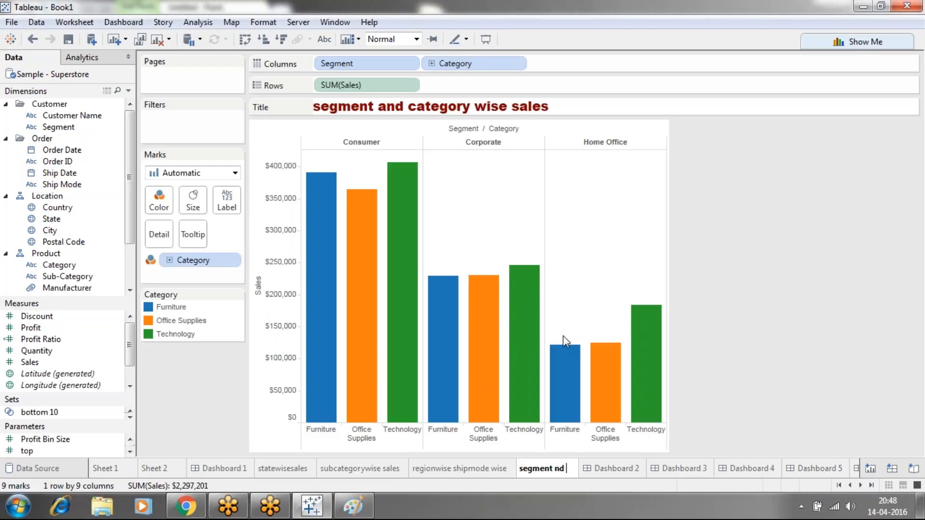
{"action": "type", "text": "category"}
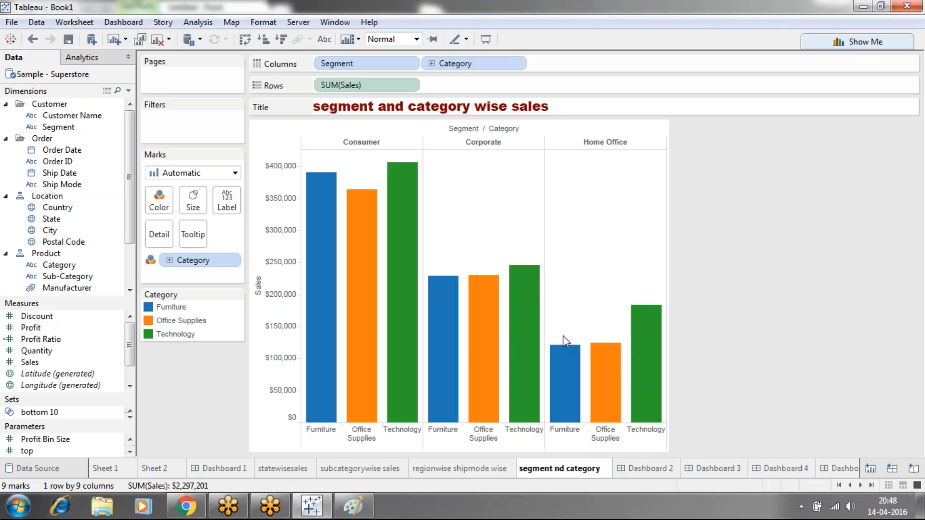
{"action": "key", "text": "Return"}
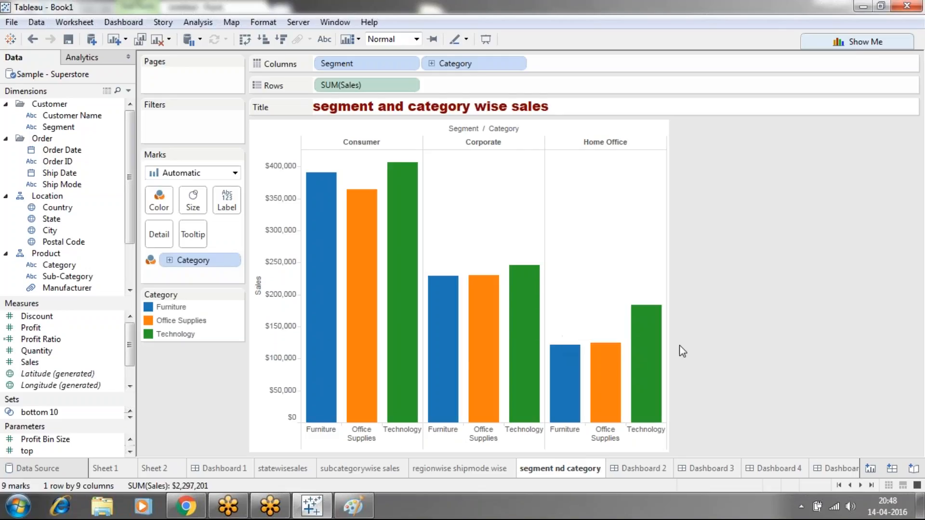
Open Dashboard 6 and start adding a filter action to it
{"action": "left_click", "coordinate": [832, 465]}
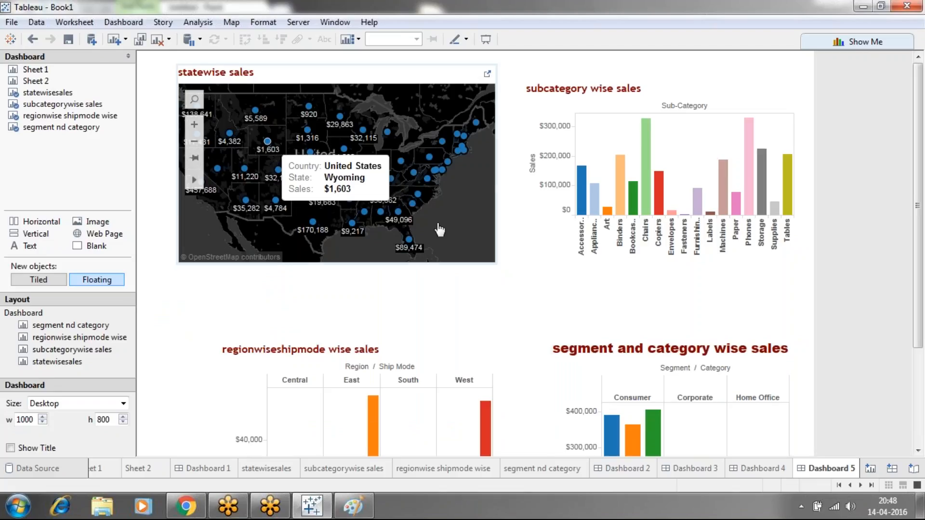
{"action": "left_click", "coordinate": [870, 487]}
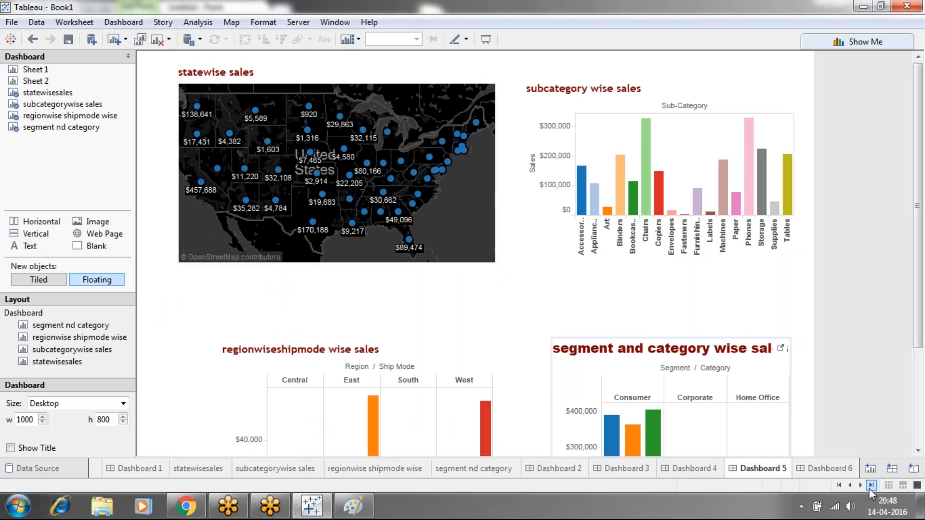
{"action": "left_click", "coordinate": [819, 470]}
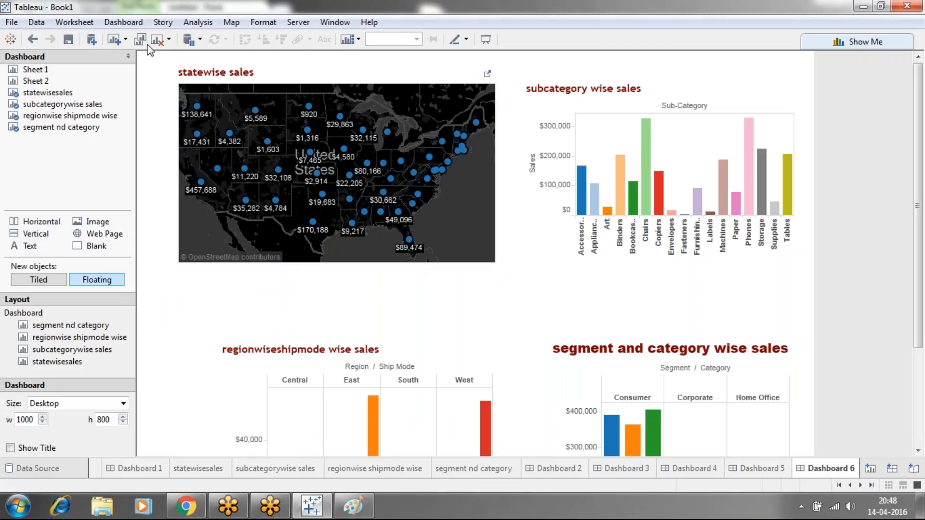
{"action": "left_click", "coordinate": [123, 21]}
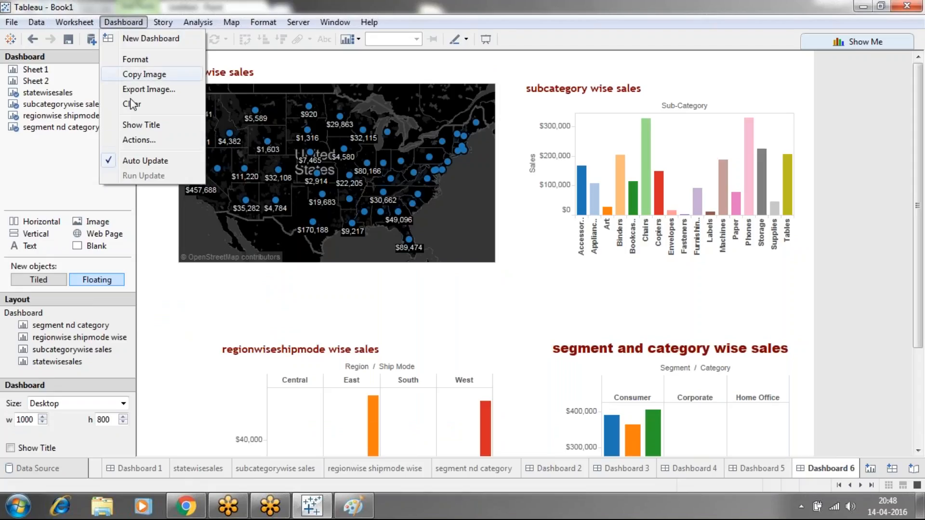
{"action": "left_click", "coordinate": [137, 139]}
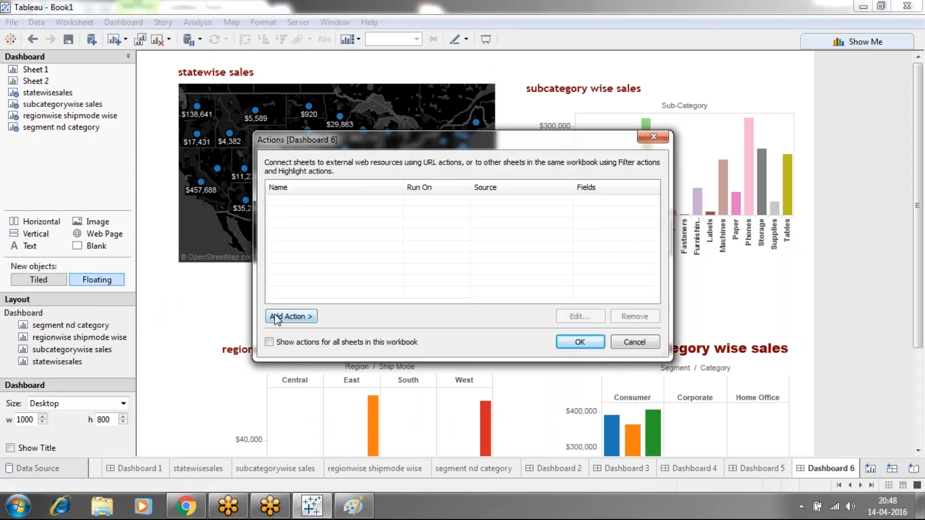
{"action": "left_click", "coordinate": [279, 317]}
{"action": "left_click", "coordinate": [337, 320]}
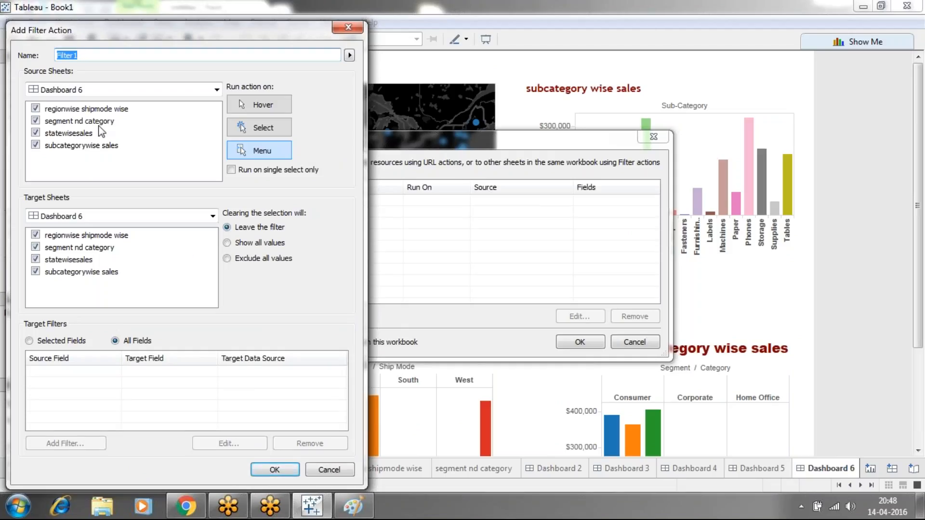
Configure Filter1 to run on single select from statewisesales only, target the other three sheets, show all values when cleared, and save it
{"action": "left_click", "coordinate": [36, 145]}
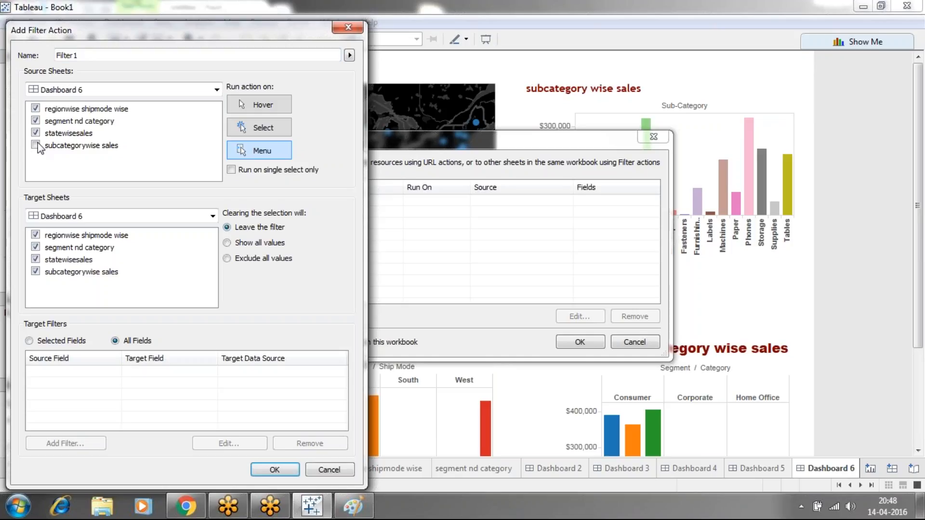
{"action": "left_click", "coordinate": [35, 121]}
{"action": "left_click", "coordinate": [36, 109]}
{"action": "left_click", "coordinate": [242, 121]}
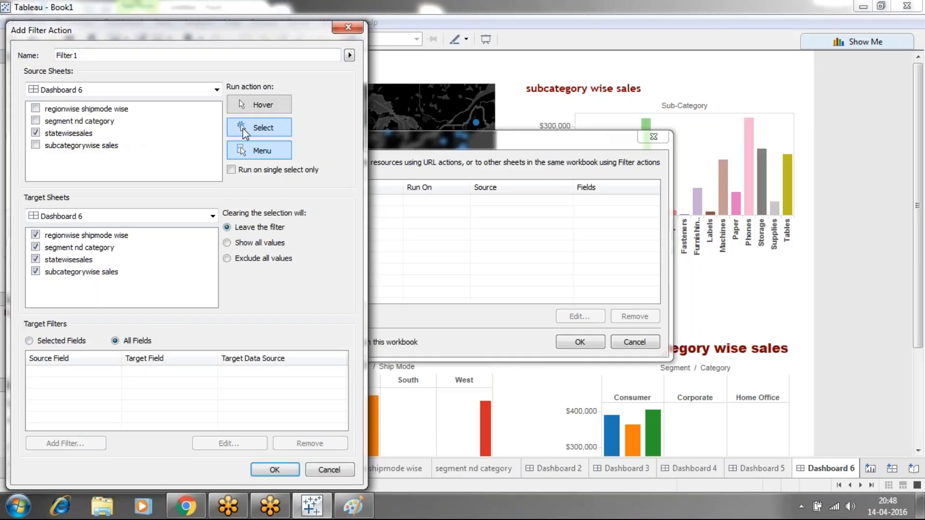
{"action": "left_click", "coordinate": [232, 170]}
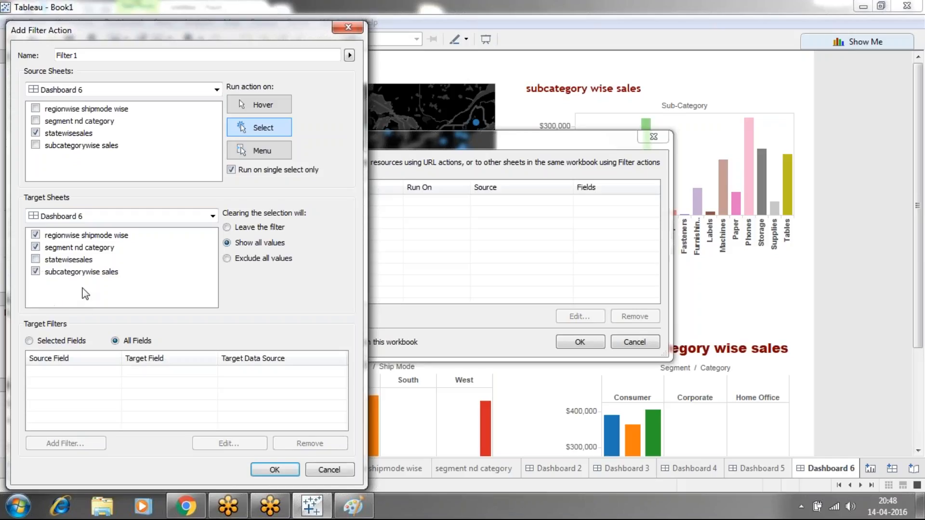
{"action": "left_click", "coordinate": [273, 470]}
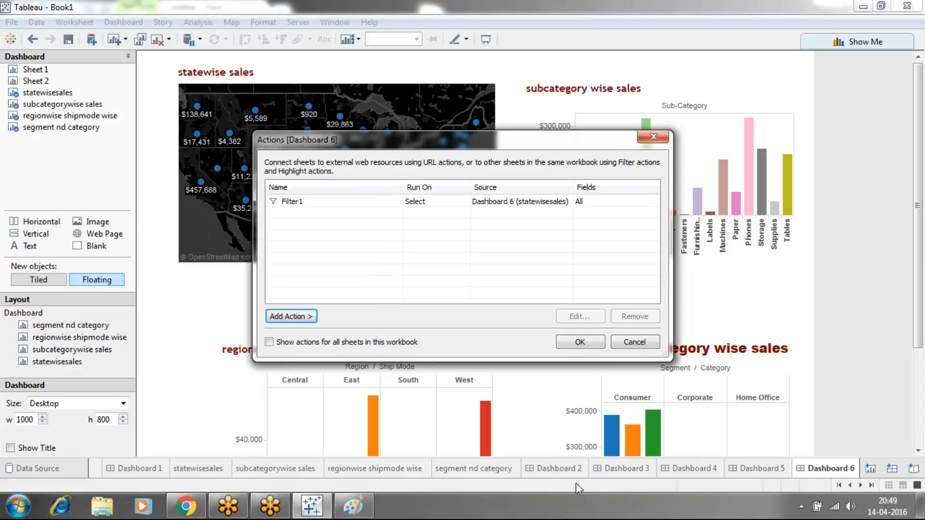
{"action": "left_click", "coordinate": [581, 343]}
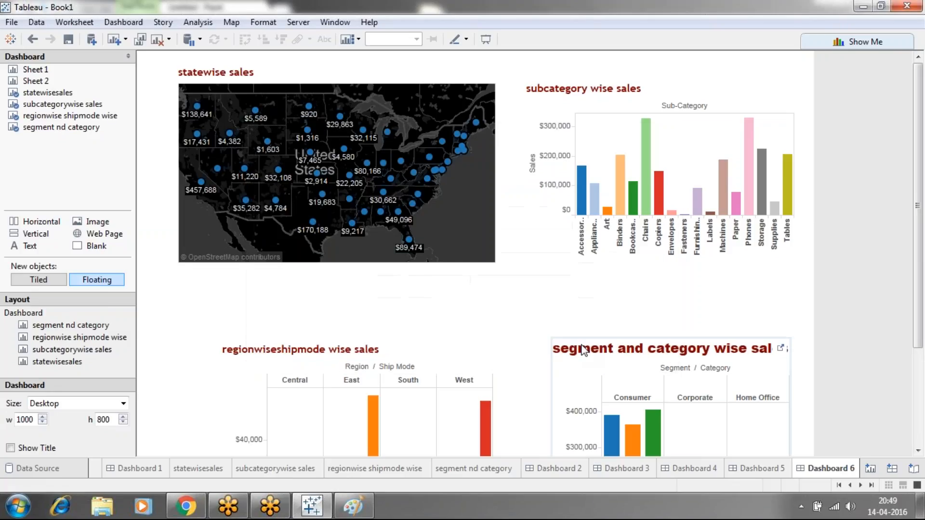
Test the filter action by selecting Tennessee and then Arkansas on the statewise sales map
{"action": "left_click", "coordinate": [384, 192]}
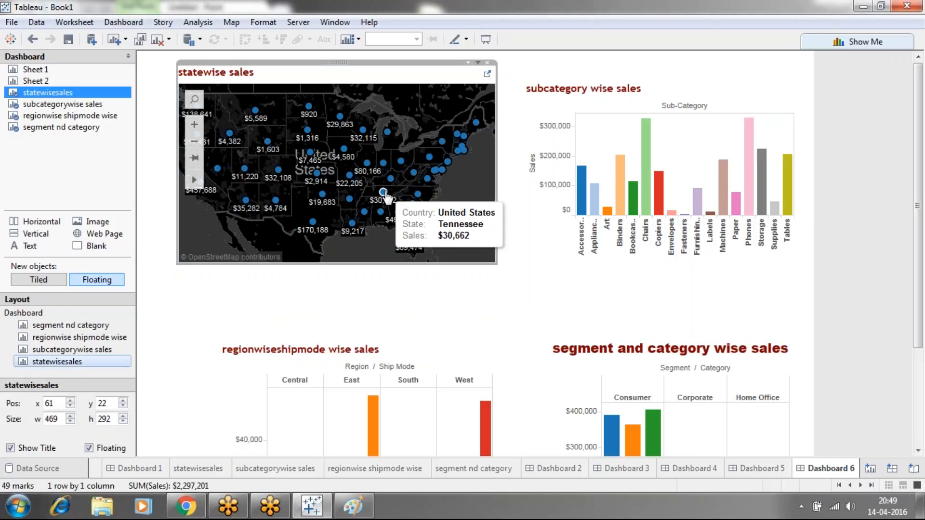
{"action": "left_click", "coordinate": [384, 194]}
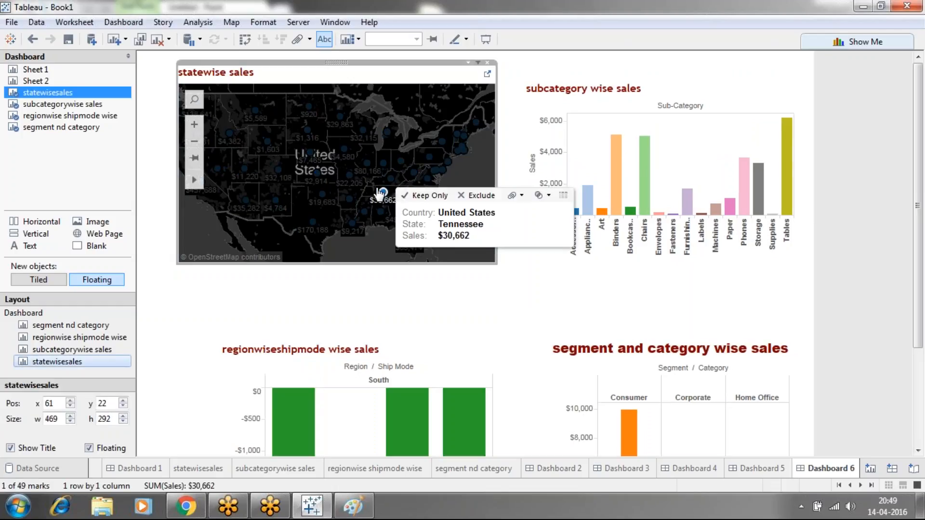
{"action": "left_click", "coordinate": [350, 198]}
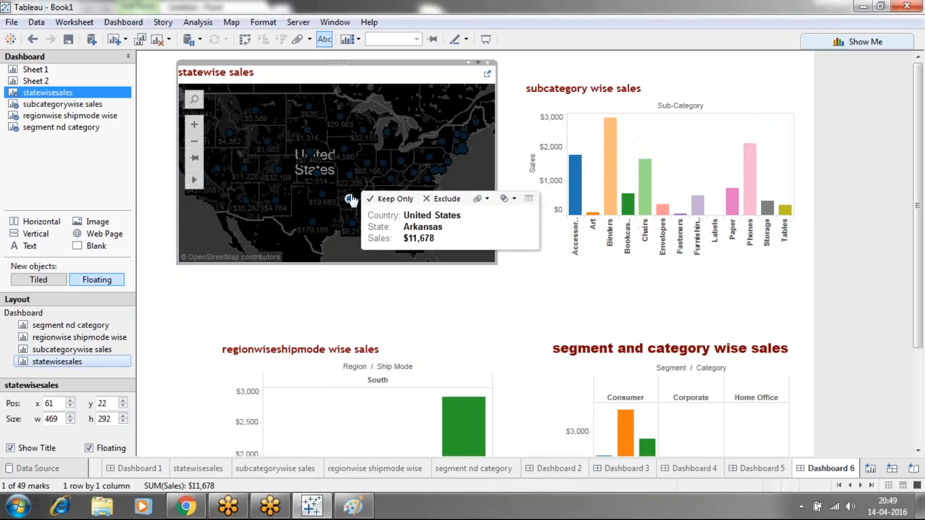
Show mark labels on the subcategorywise sales, regionwise shipmode wise and segment nd category worksheets
{"action": "left_click", "coordinate": [205, 471]}
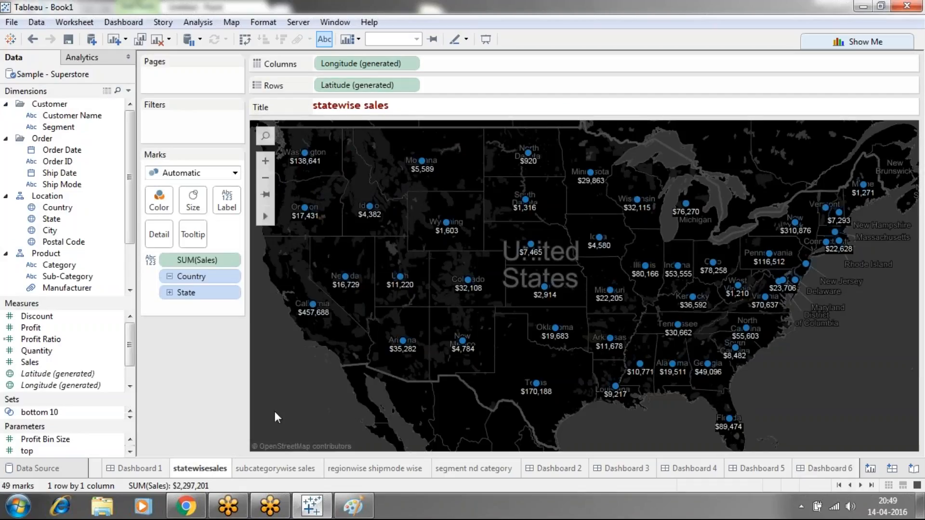
{"action": "left_click", "coordinate": [273, 468]}
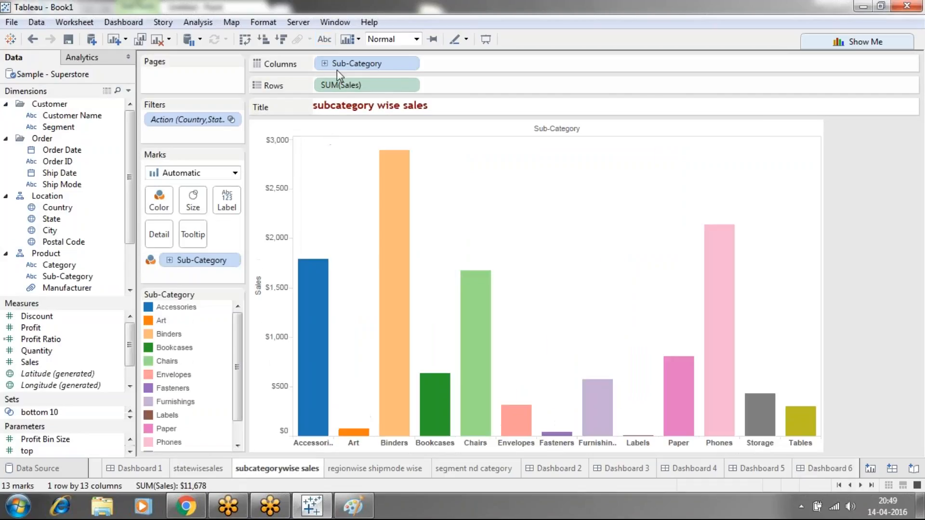
{"action": "left_click", "coordinate": [324, 40]}
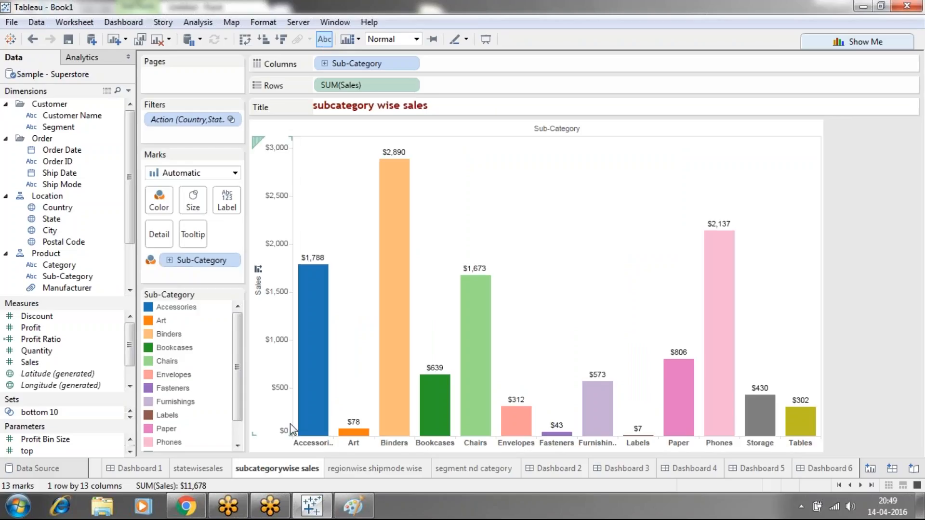
{"action": "left_click", "coordinate": [338, 470]}
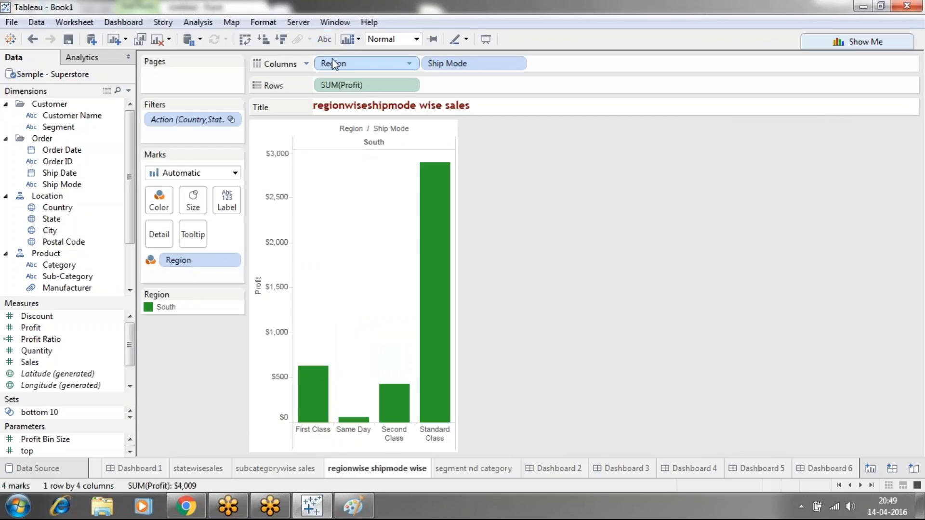
{"action": "left_click", "coordinate": [324, 39]}
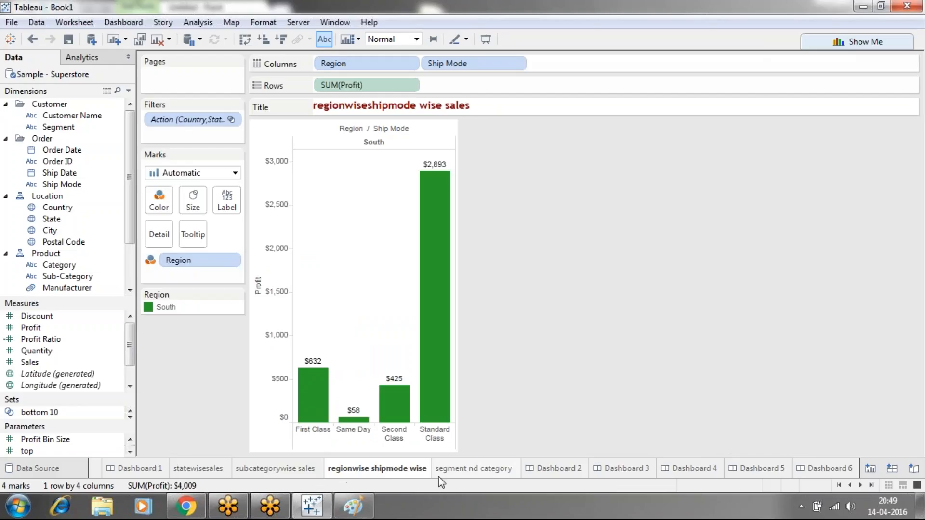
{"action": "left_click", "coordinate": [439, 472]}
{"action": "left_click", "coordinate": [324, 42]}
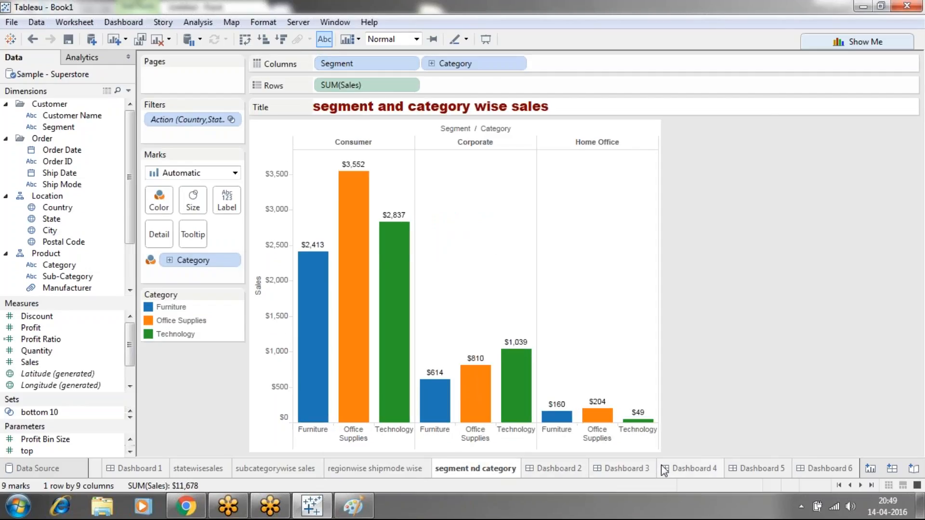
Return to Dashboard 6 and filter its labelled charts by Tennessee, West Virginia, Indiana, Texas, New Mexico and Colorado in turn
{"action": "left_click", "coordinate": [824, 469]}
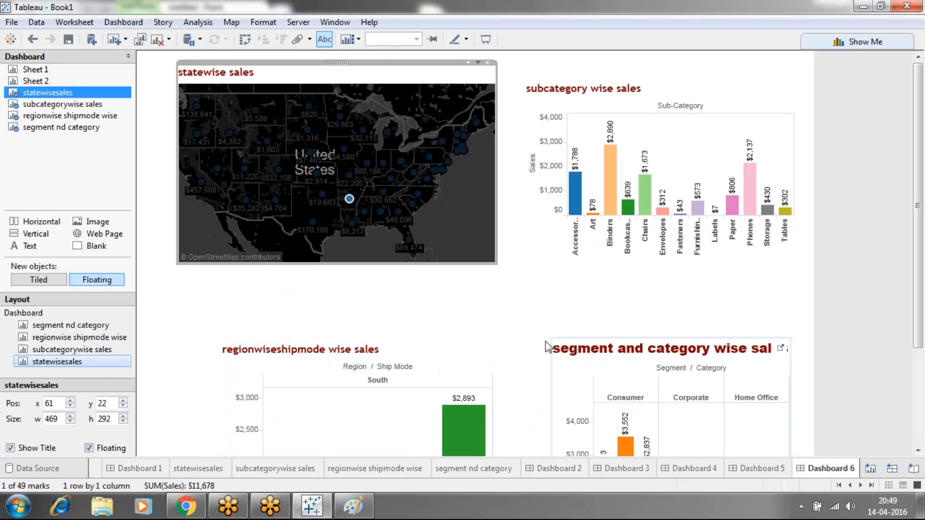
{"action": "left_click", "coordinate": [383, 195]}
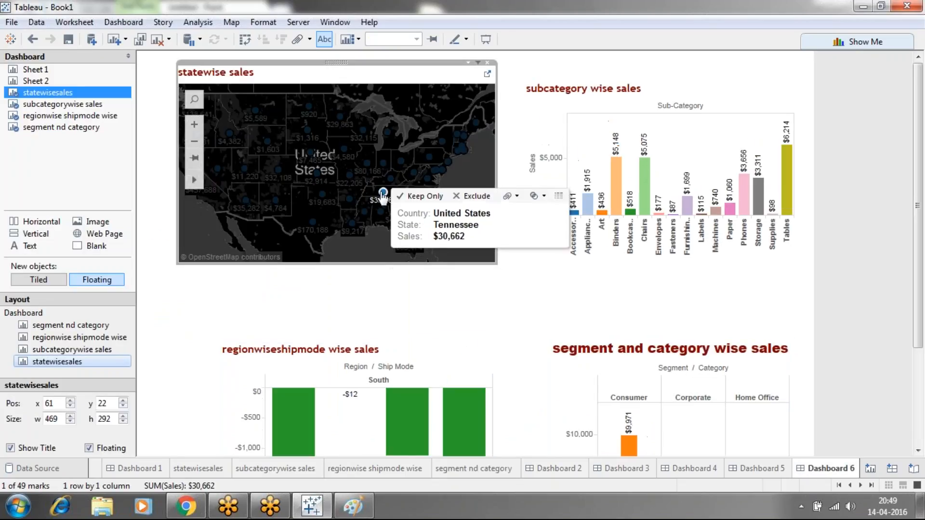
{"action": "left_click", "coordinate": [413, 174]}
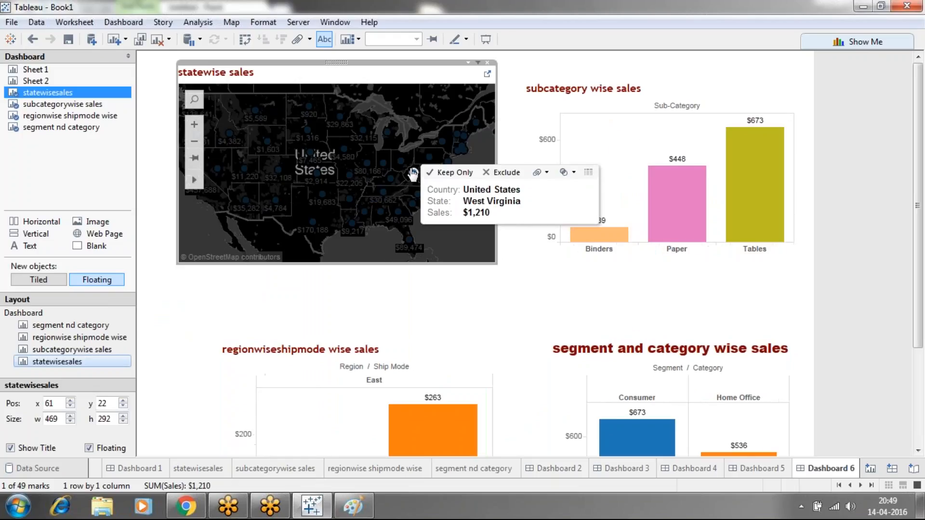
{"action": "left_click", "coordinate": [384, 164]}
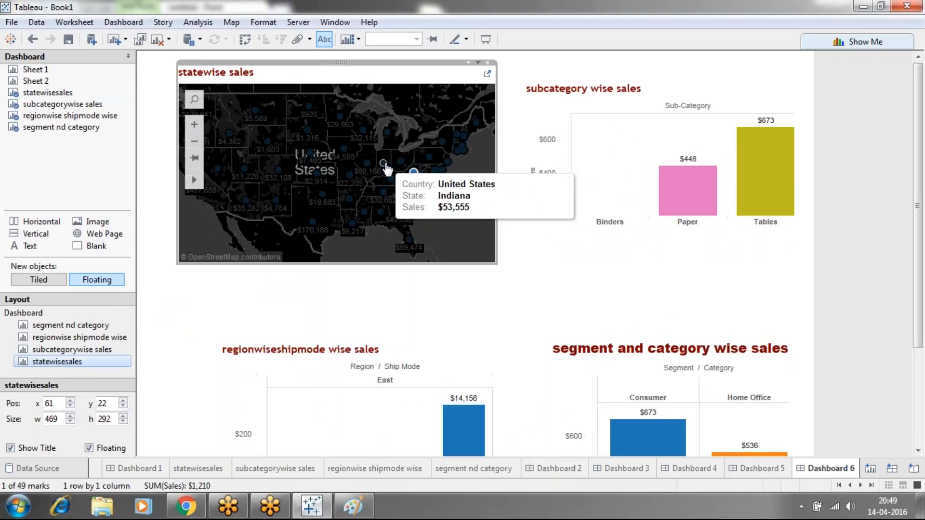
{"action": "left_click", "coordinate": [313, 224]}
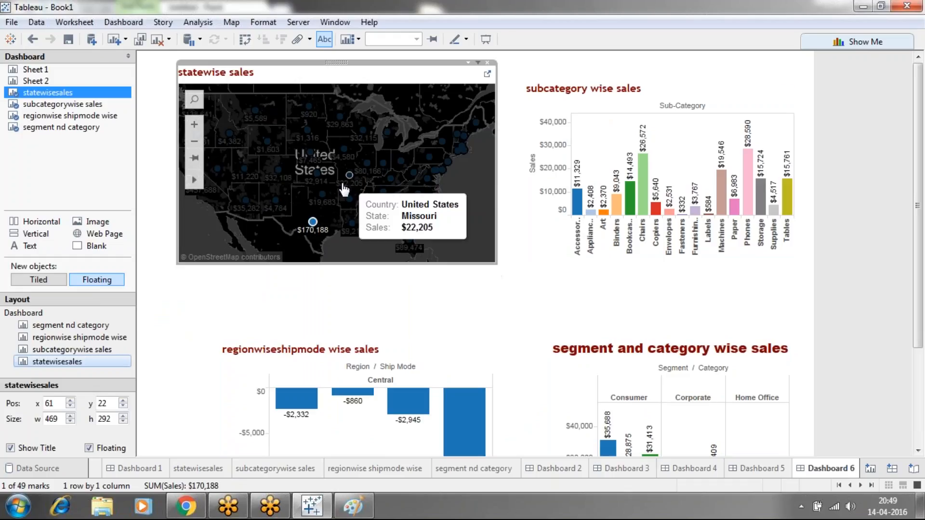
{"action": "left_click", "coordinate": [275, 208]}
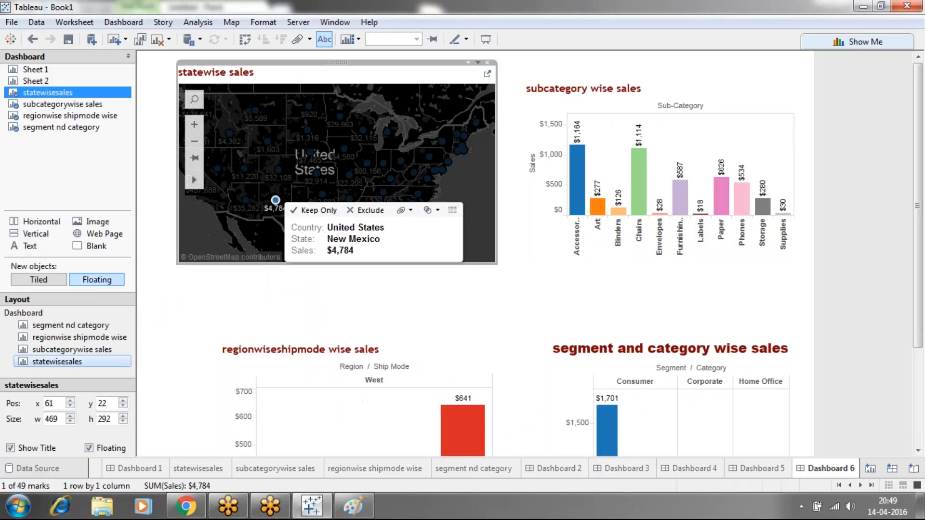
{"action": "left_click", "coordinate": [278, 171]}
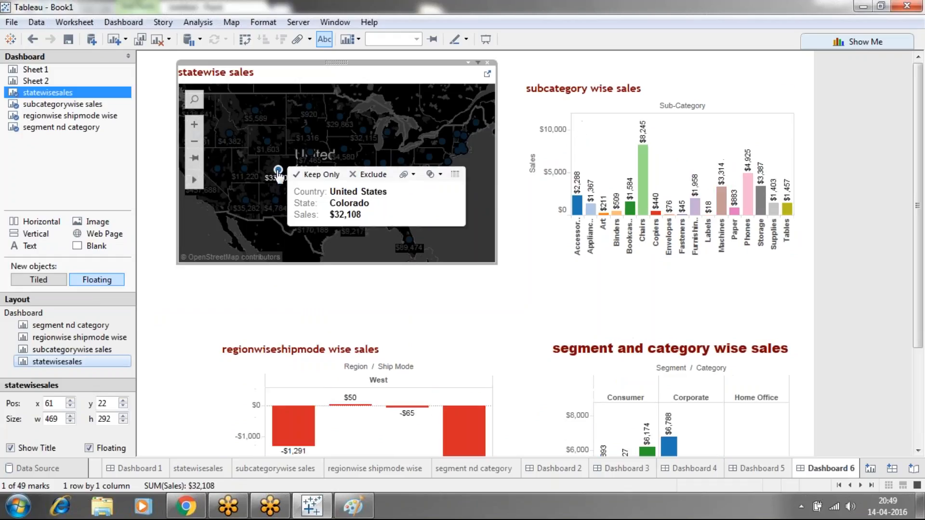
Check the lower dashboard charts by selecting Mississippi, Oklahoma, New Mexico and Arizona in turn on the map
{"action": "scroll", "coordinate": [917, 109], "scroll_direction": "down", "scroll_amount": 3}
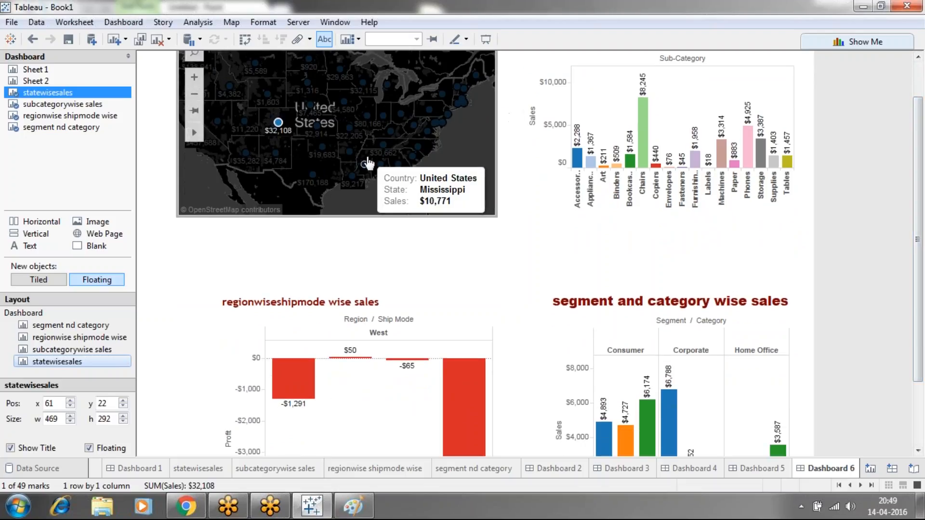
{"action": "left_click", "coordinate": [368, 163]}
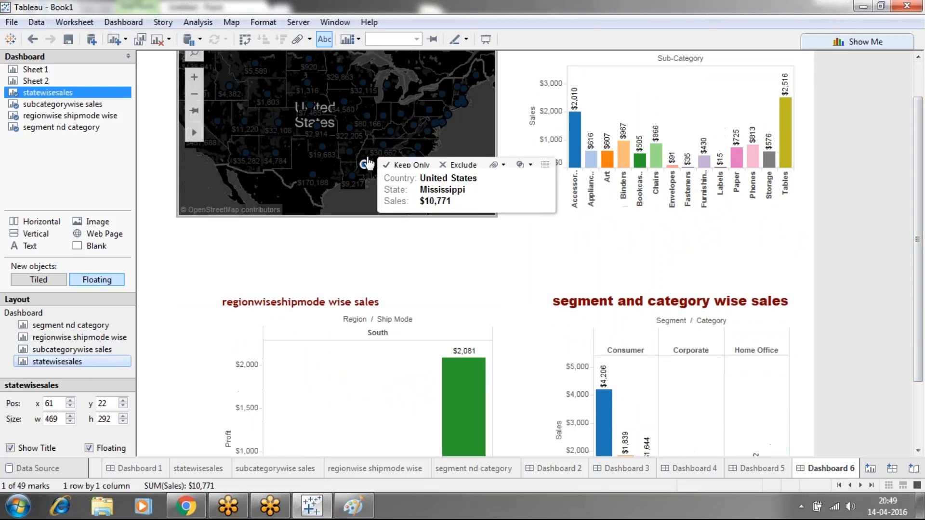
{"action": "left_click", "coordinate": [322, 147]}
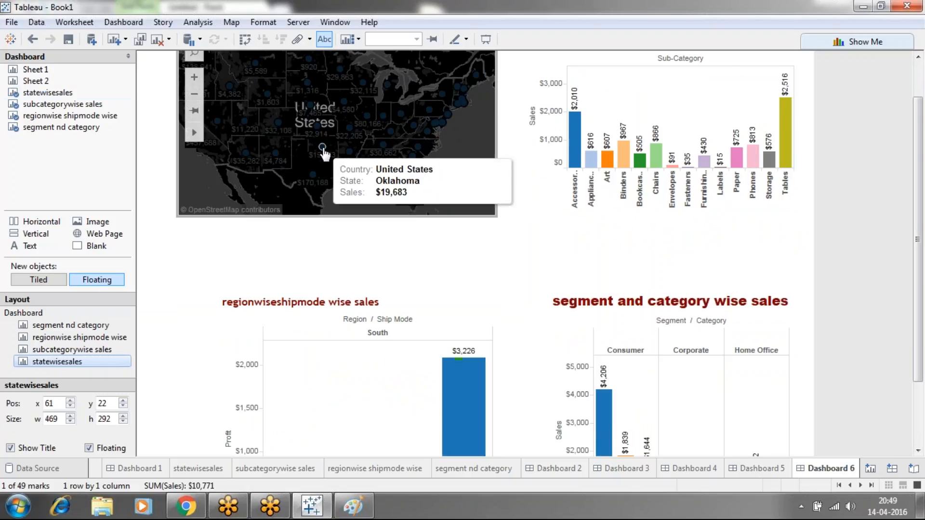
{"action": "left_click", "coordinate": [278, 156]}
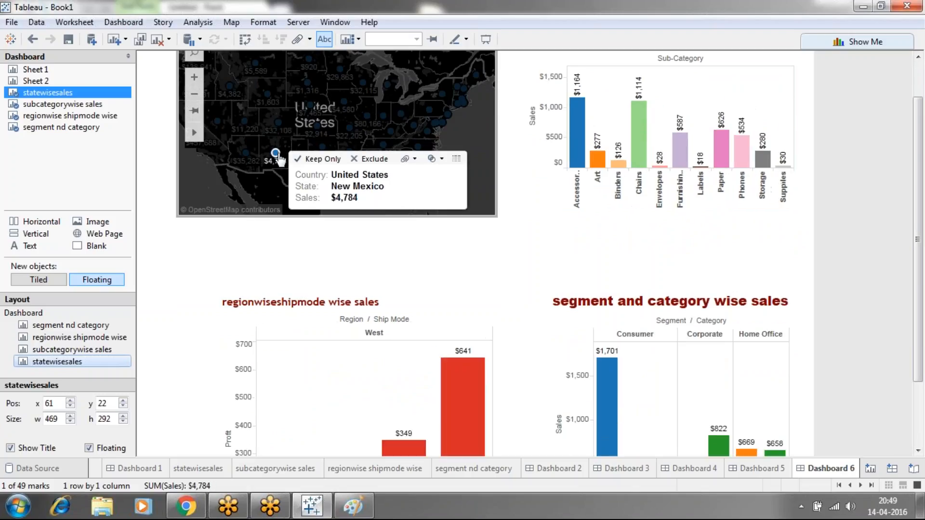
{"action": "left_click", "coordinate": [244, 155]}
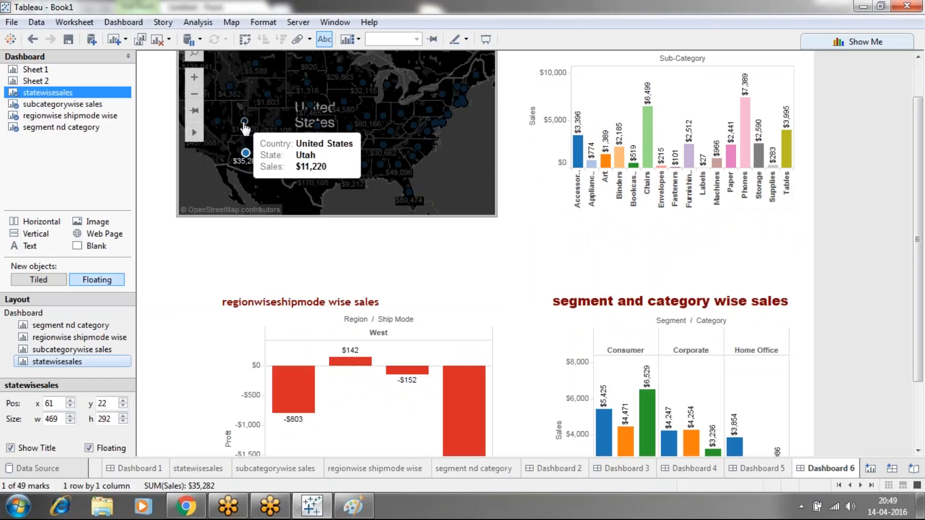
Check how the other charts are filtered by selecting Utah, Wyoming and Oklahoma in turn on the statewise sales map
{"action": "left_click", "coordinate": [244, 123]}
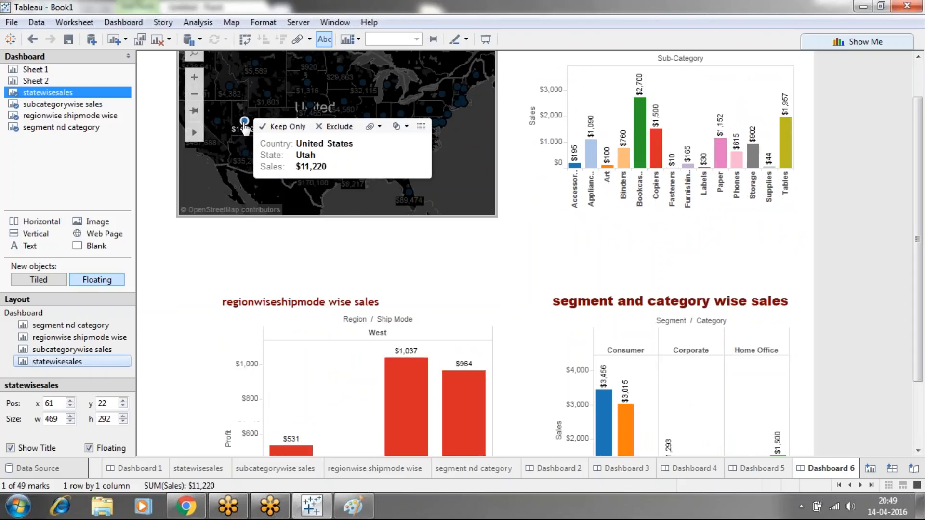
{"action": "left_click", "coordinate": [267, 95]}
{"action": "left_click", "coordinate": [388, 242]}
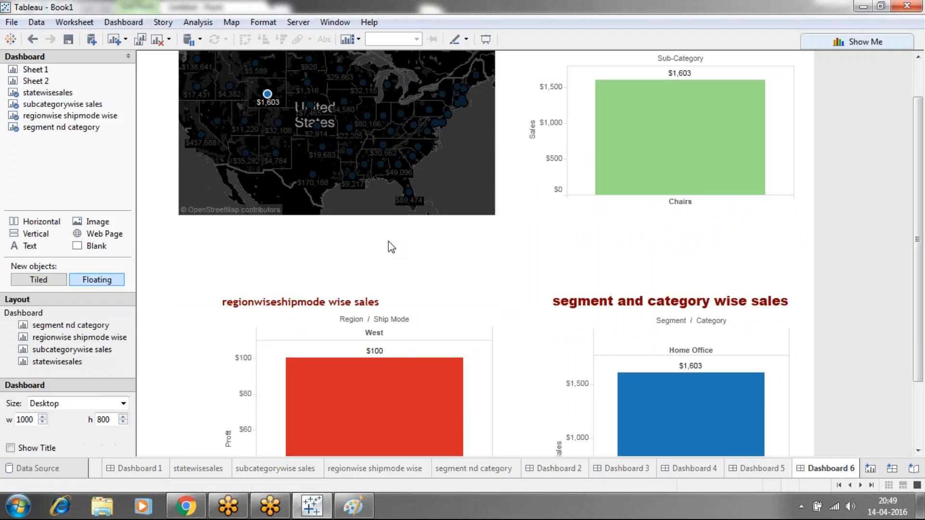
{"action": "left_click", "coordinate": [322, 147]}
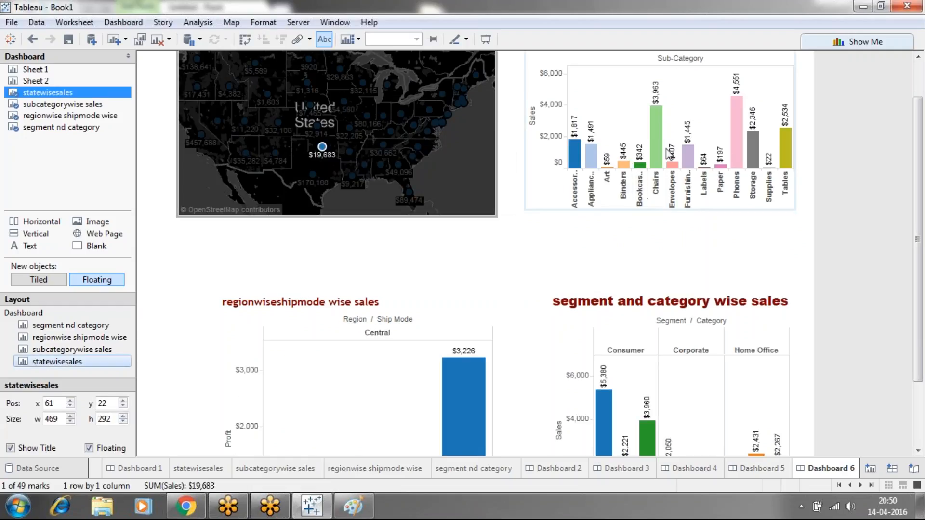
Test whether selecting Chairs, Bookcases, Binders, Accessories and Phones in the sub-category chart affects the other charts, and return to the map
{"action": "left_click", "coordinate": [653, 137]}
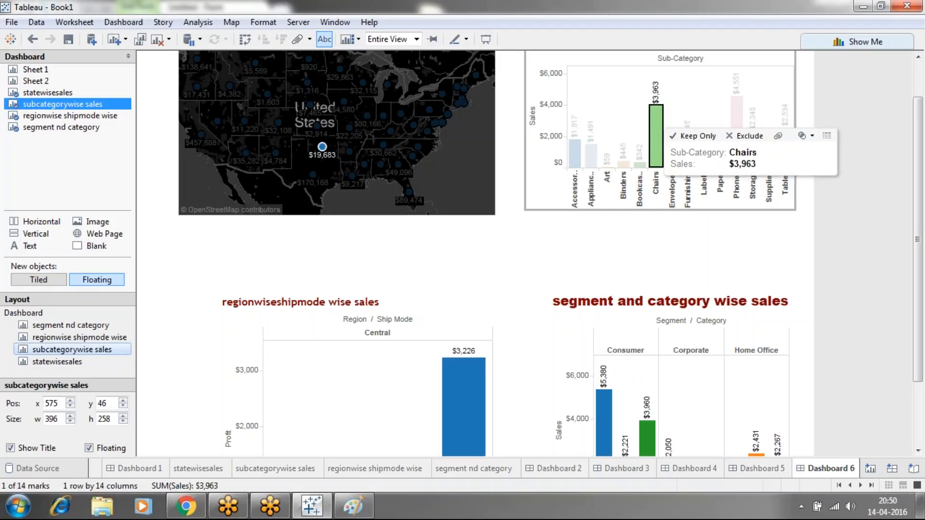
{"action": "left_click", "coordinate": [654, 139]}
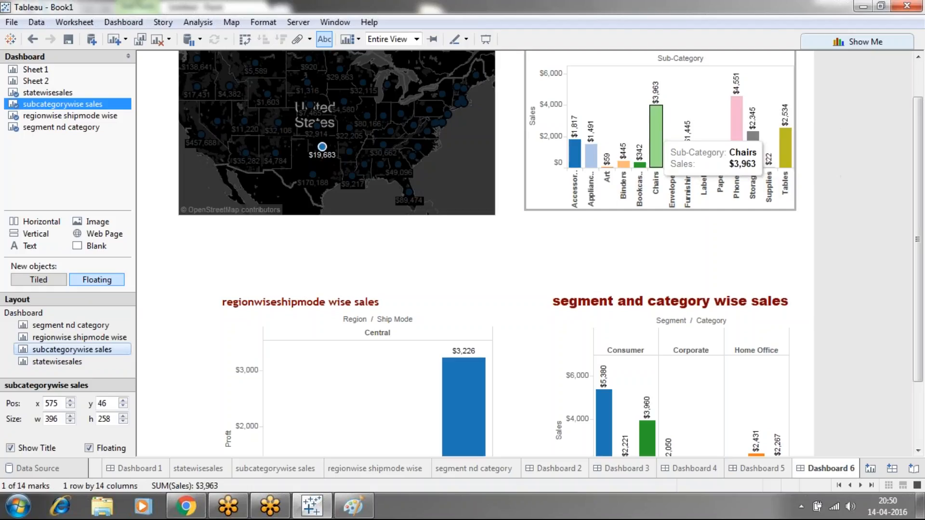
{"action": "left_click", "coordinate": [640, 164]}
{"action": "left_click", "coordinate": [623, 164]}
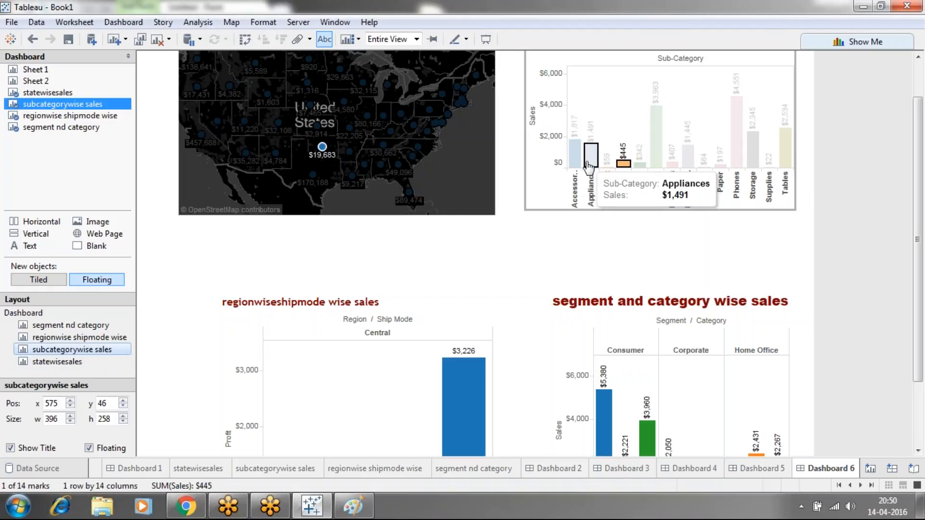
{"action": "left_click", "coordinate": [574, 153]}
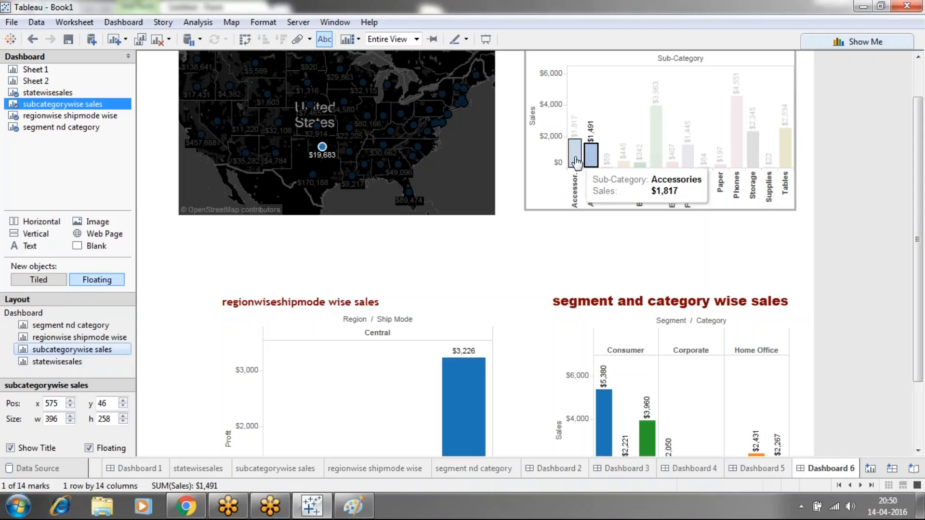
{"action": "left_click", "coordinate": [736, 125]}
{"action": "left_click", "coordinate": [656, 137]}
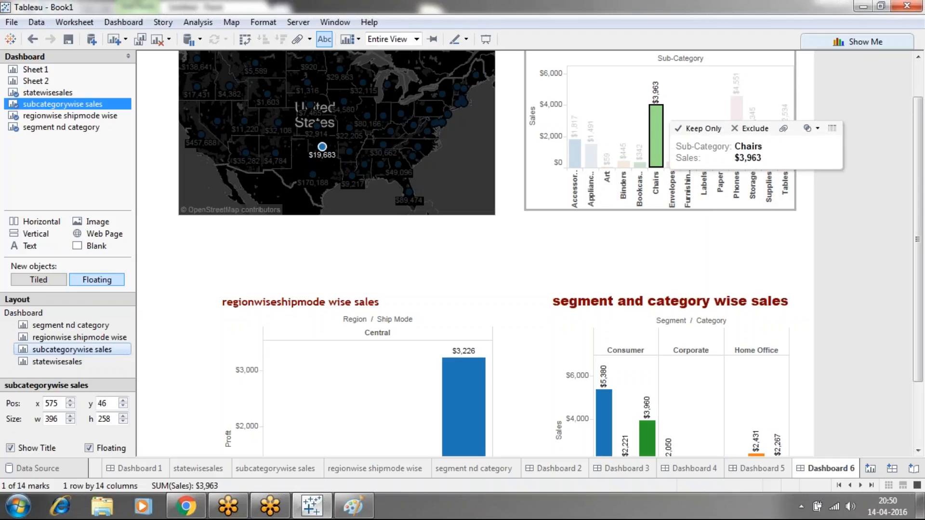
{"action": "left_click", "coordinate": [623, 186]}
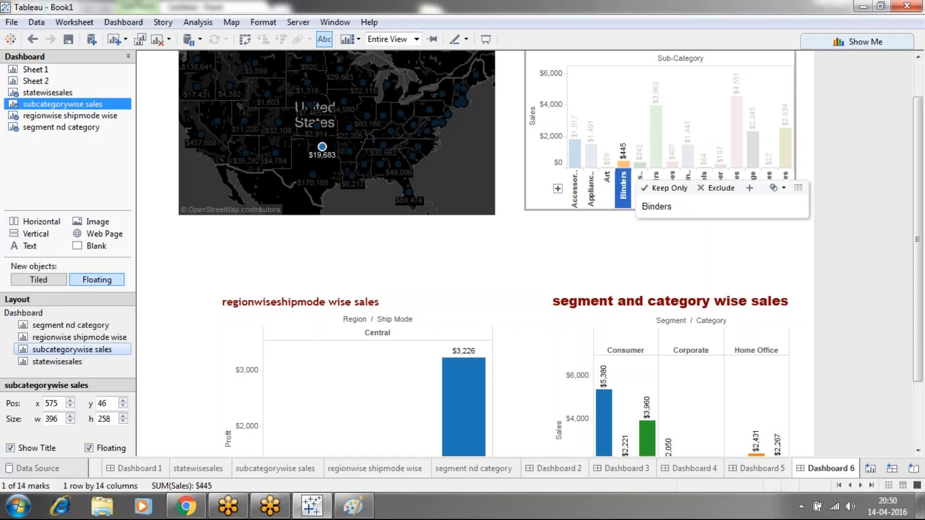
{"action": "left_click", "coordinate": [504, 140]}
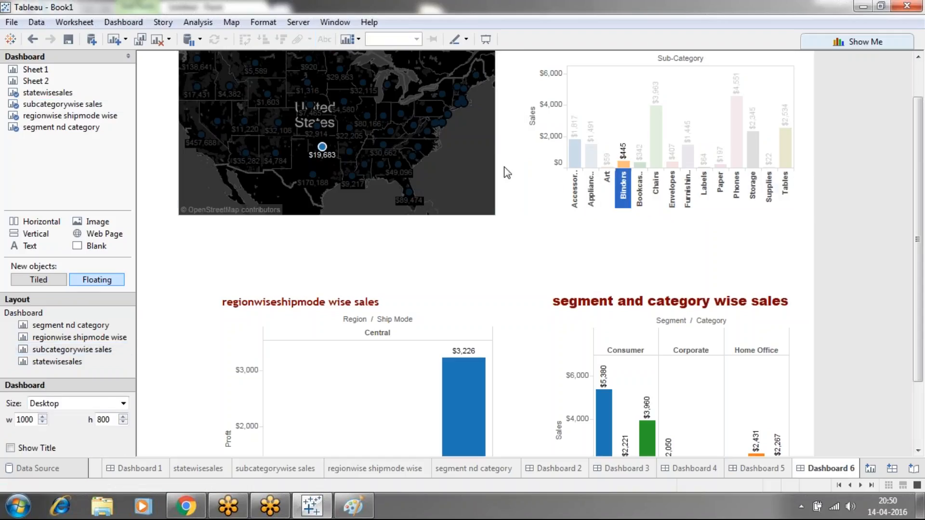
{"action": "left_click", "coordinate": [463, 167]}
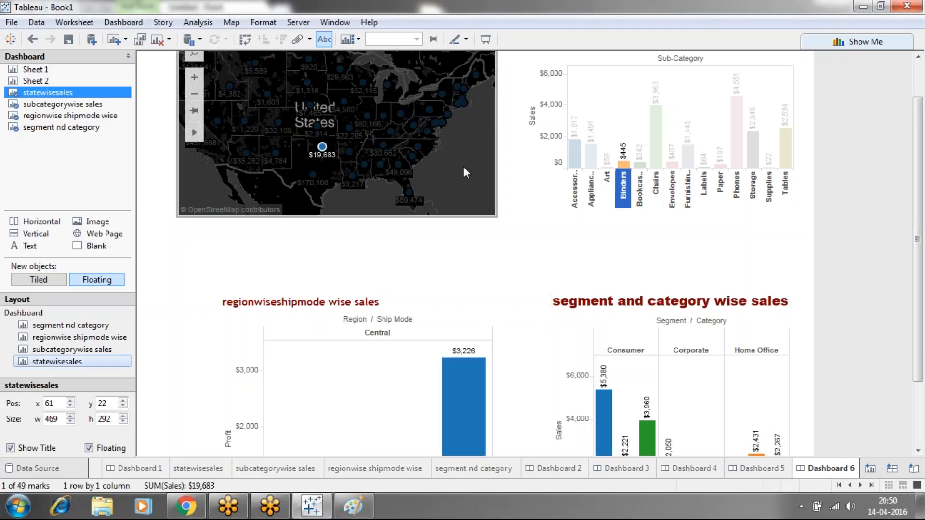
Switch to the Paint notes and add the heading "master detail dashboard:" below the detail dashboard definition
{"action": "left_click", "coordinate": [353, 506]}
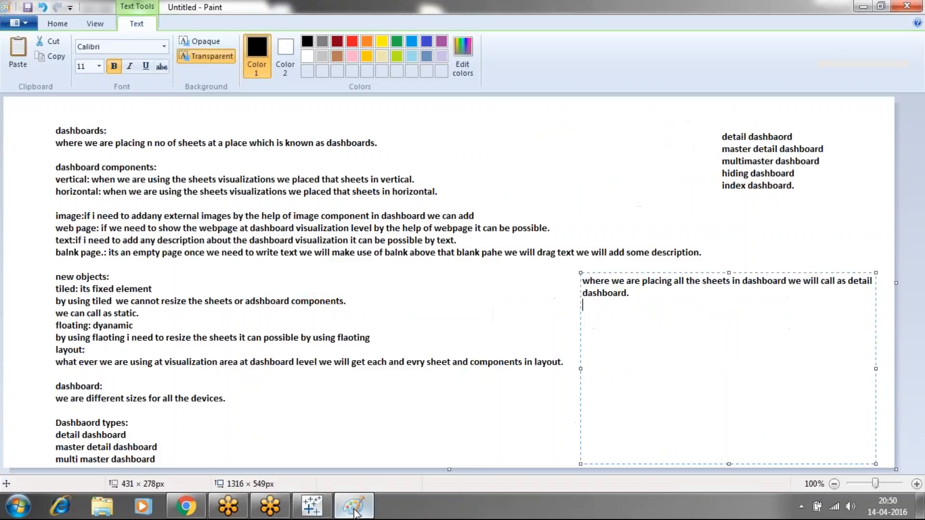
{"action": "key", "text": "Return"}
{"action": "key", "text": "Return"}
{"action": "type", "text": "master d"}
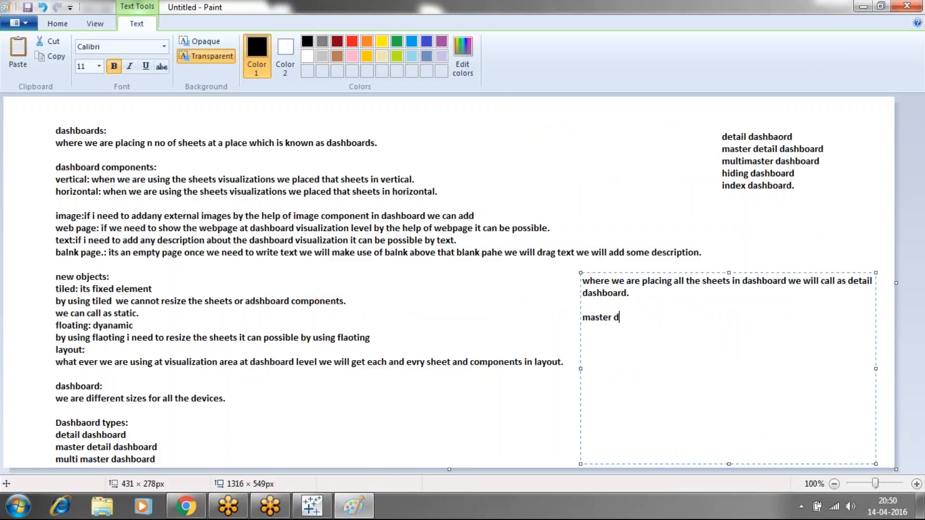
{"action": "type", "text": "etail dashboard: we w"}
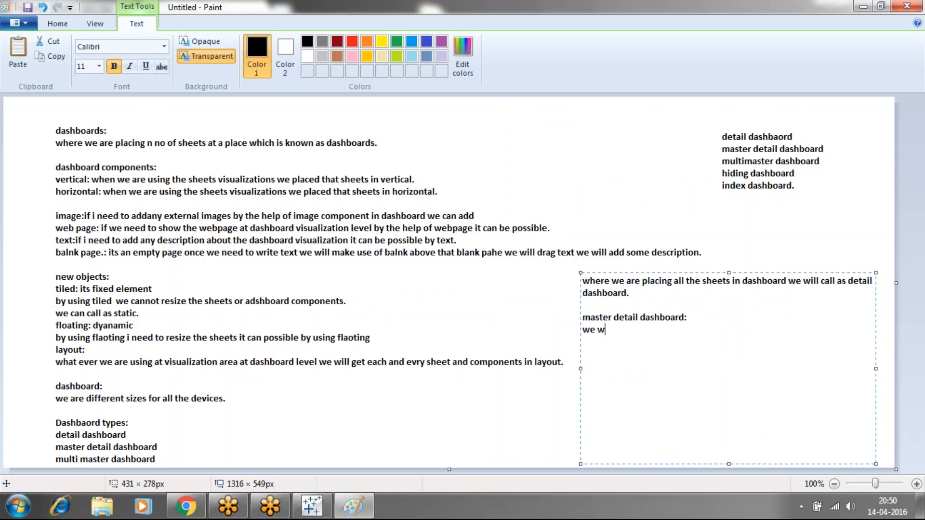
{"action": "type", "text": "ill apply actions by sele"}
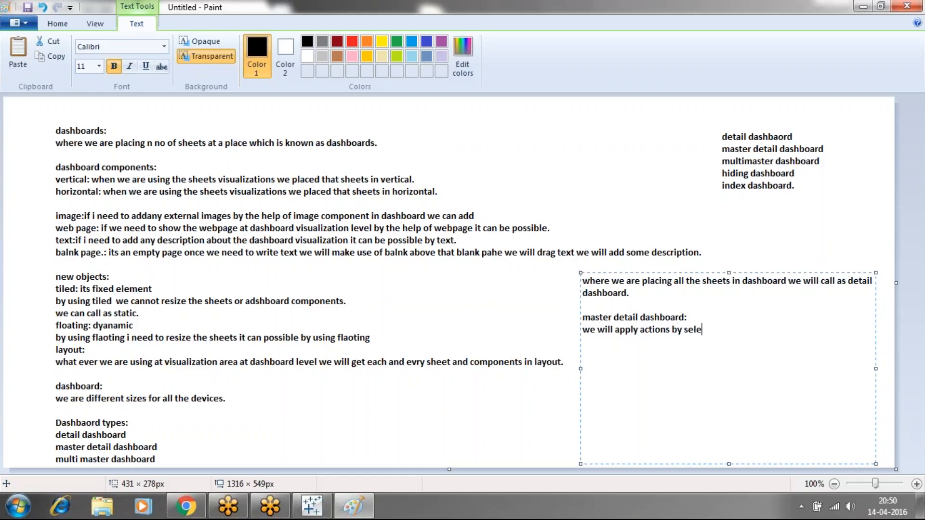
{"action": "type", "text": "cting ob"}
Write "we will apply actions by selecting one sheet as master and remaining all the sheets should be details." under the heading
{"action": "key", "text": "BackSpace"}
{"action": "type", "text": "ne sheet as master an"}
{"action": "type", "text": "d "}
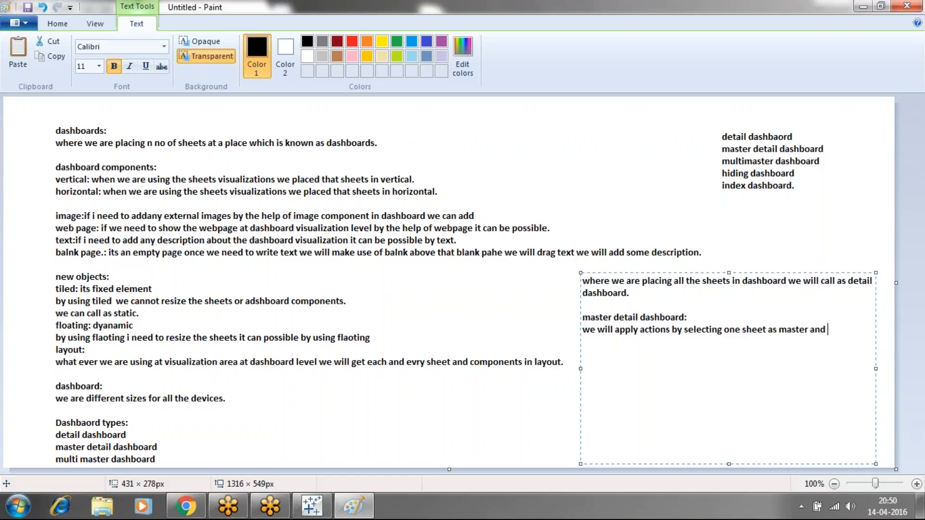
{"action": "type", "text": "remaining all the sheets s"}
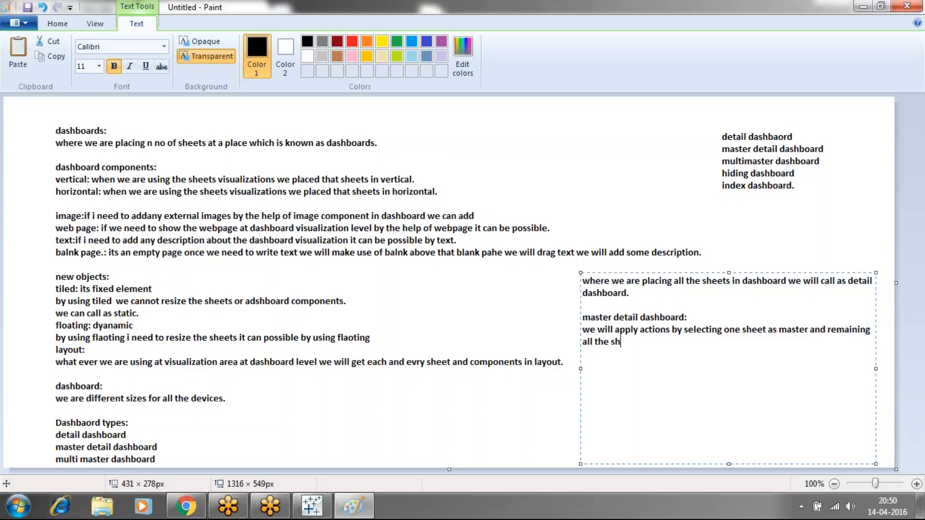
{"action": "type", "text": "hould be details."}
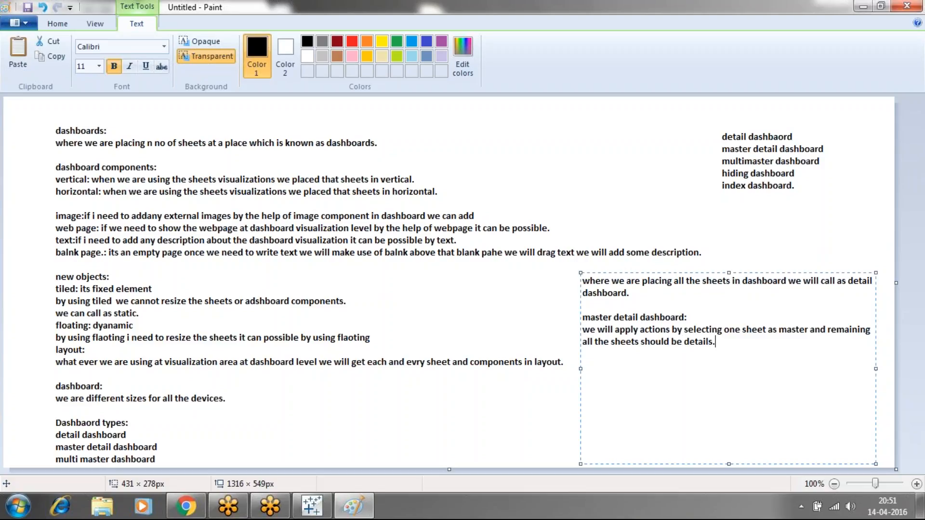
Add a new line reading "by using master we will get some reflection detailsheets." to the notes
{"action": "key", "text": "Return"}
{"action": "type", "text": "by using maste"}
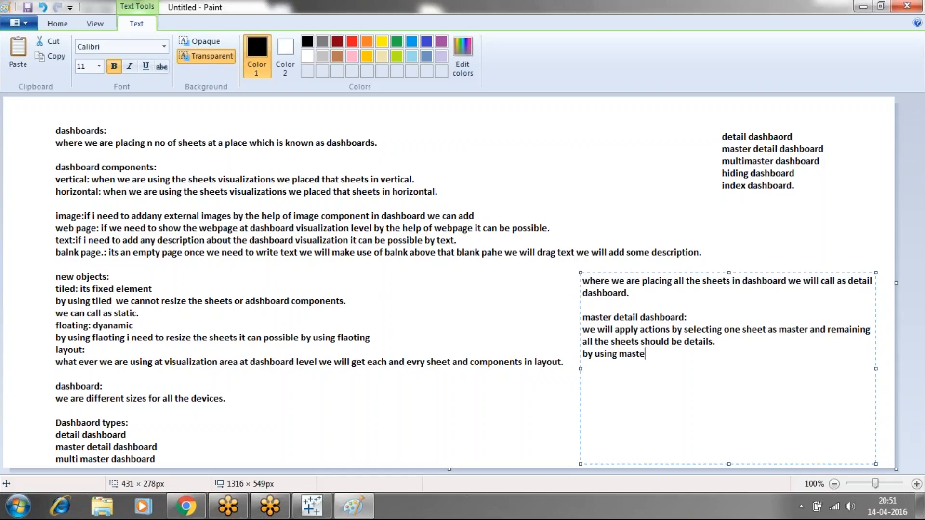
{"action": "type", "text": "r we will get some "}
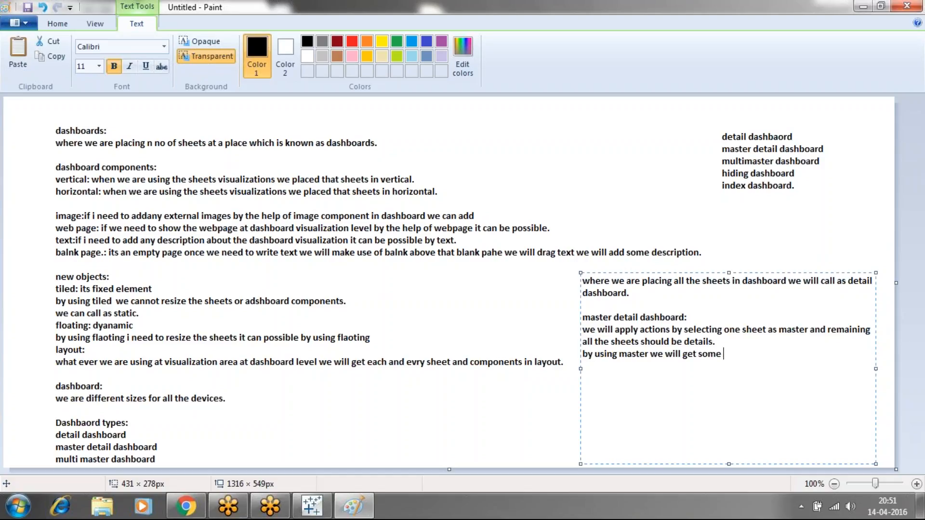
{"action": "type", "text": "reflection detailsheets"}
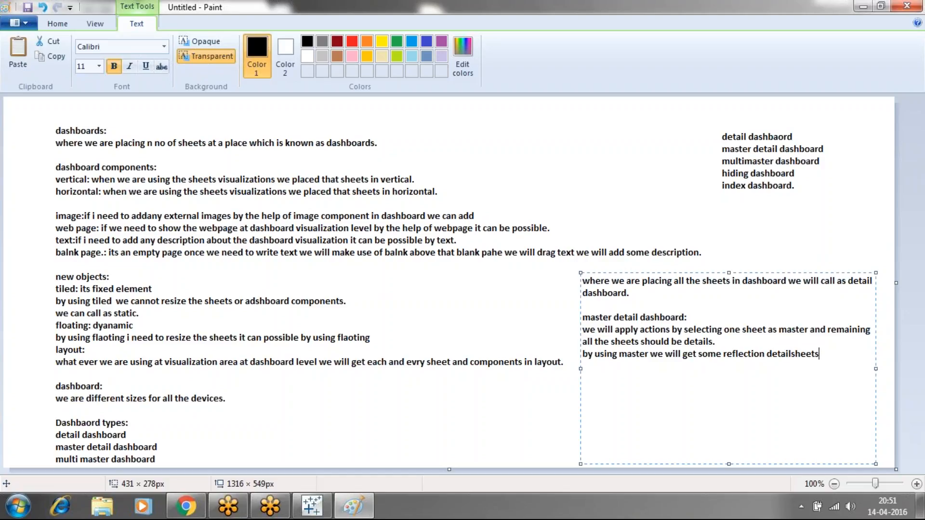
{"action": "type", "text": "."}
Add the line "if we are using details sheet it not change the remaining all the sheets." and finish the text box
{"action": "key", "text": "Return"}
{"action": "type", "text": "if we are using details sh"}
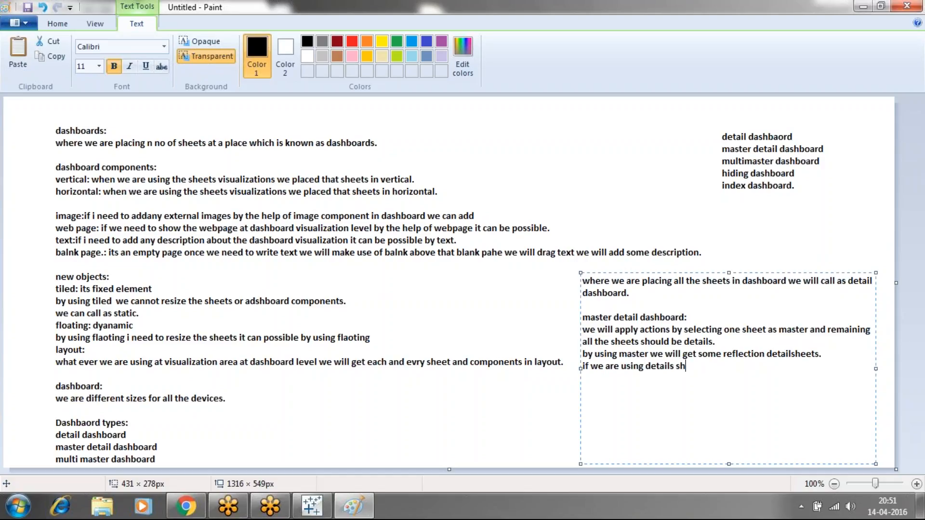
{"action": "type", "text": "eet it not change the re"}
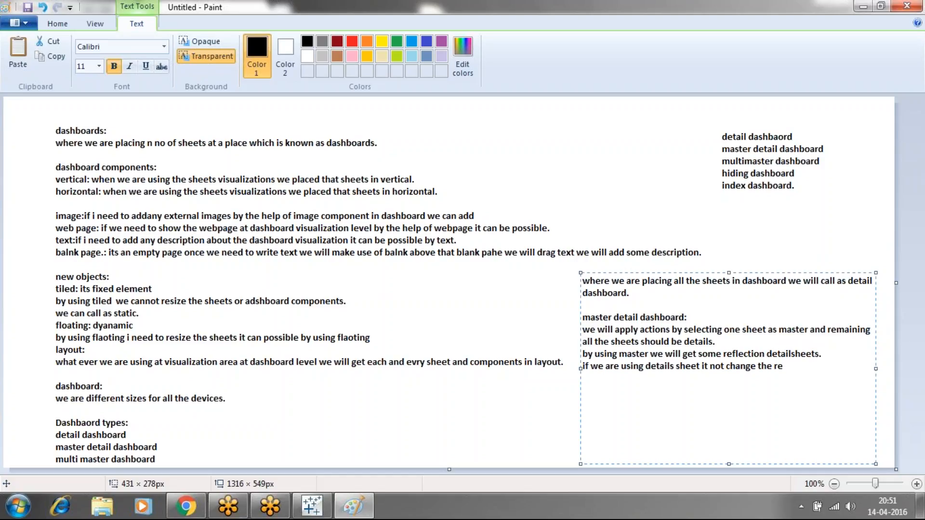
{"action": "type", "text": "maining all the sheets"}
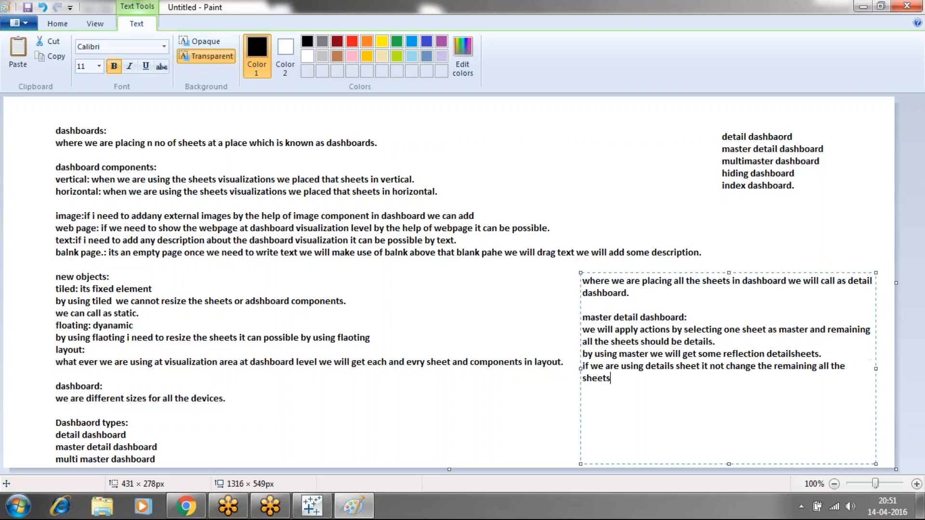
{"action": "type", "text": "."}
{"action": "left_click", "coordinate": [549, 414]}
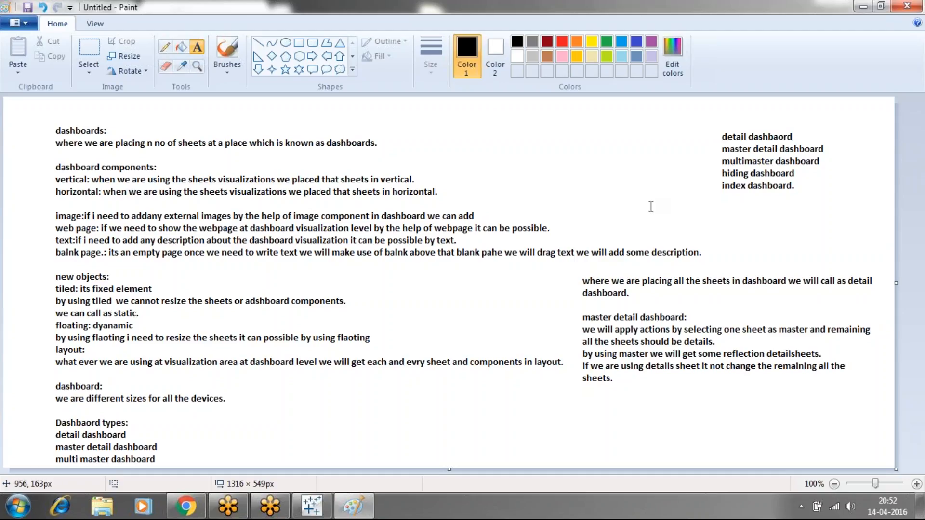
Outline the hiding and index dashboard entries with an empty text box, dismiss it and switch back to Tableau
{"action": "left_click_drag", "start_coordinate": [718, 163], "coordinate": [803, 206]}
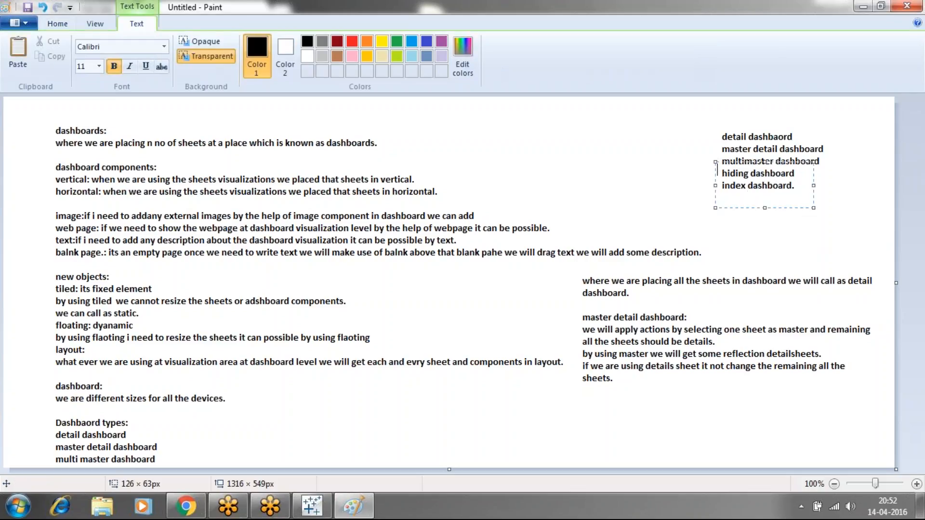
{"action": "left_click", "coordinate": [845, 198]}
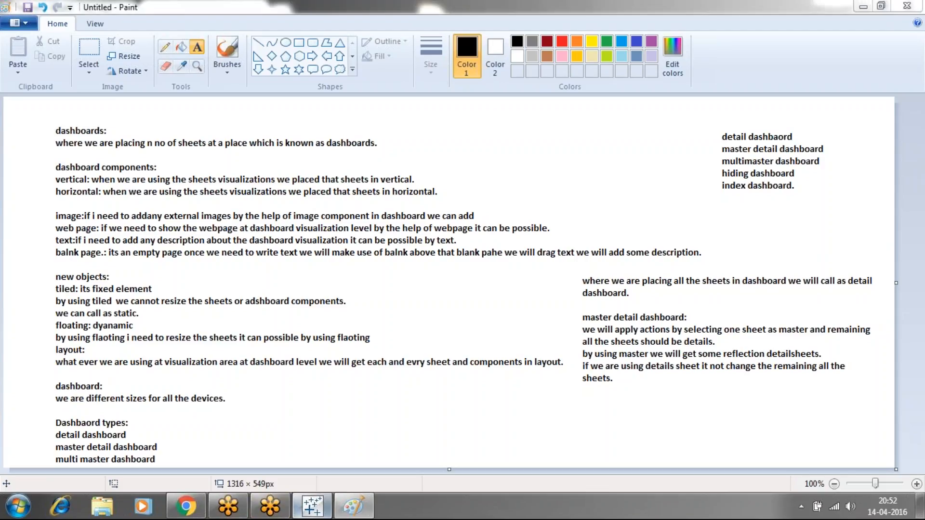
{"action": "left_click", "coordinate": [312, 506]}
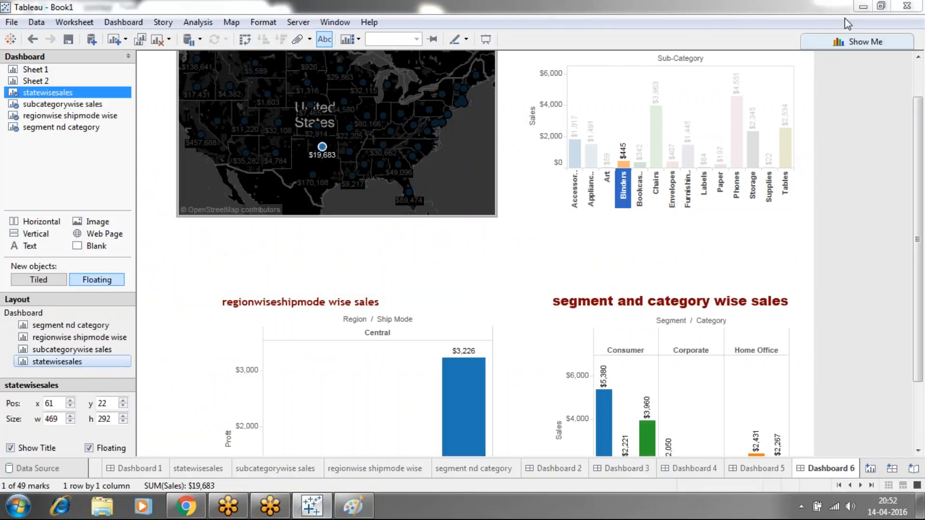